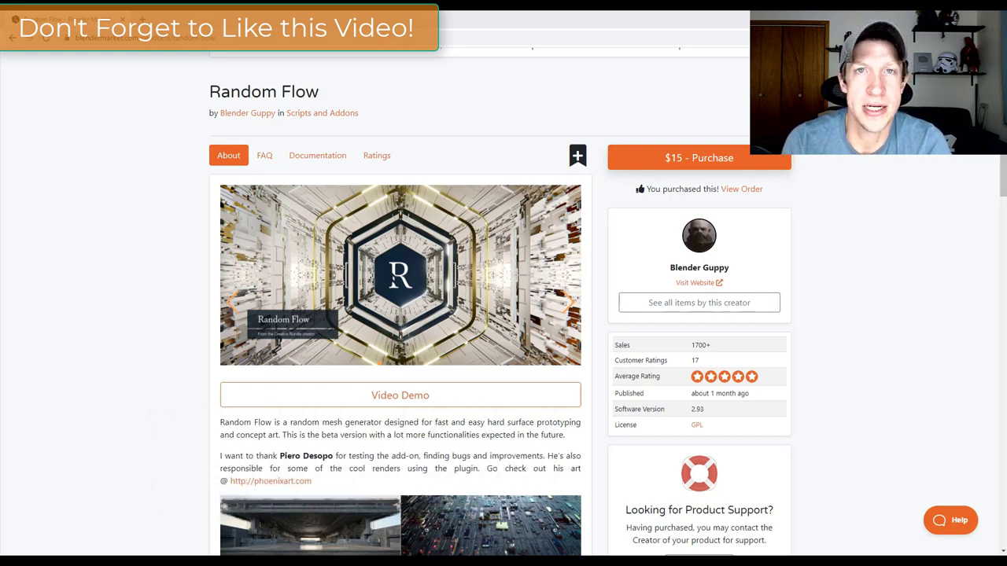
- Read through the Random Flow add-on's product page, including its gallery and feature list
scroll(704, 196, "down", 1)
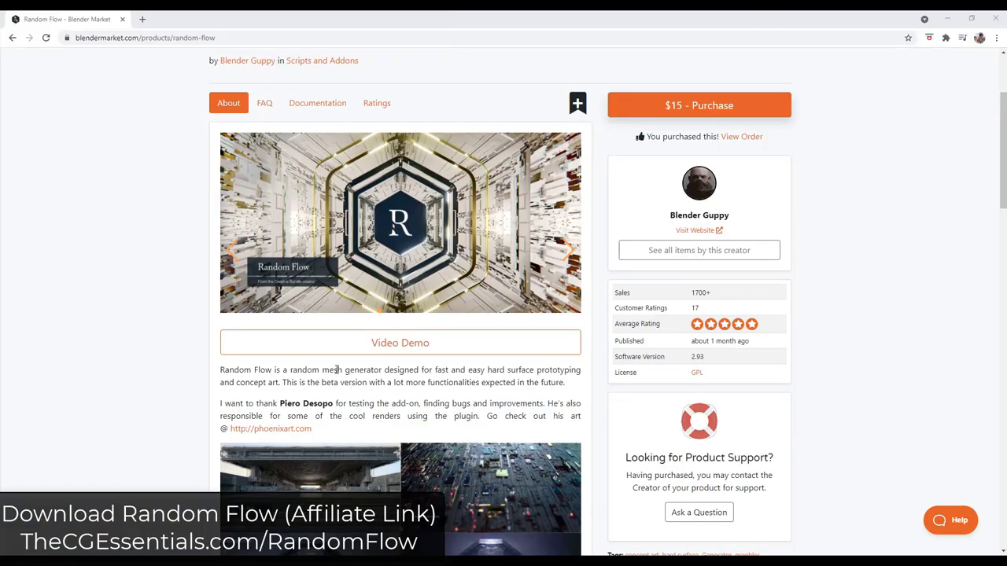
scroll(414, 366, "up", 1)
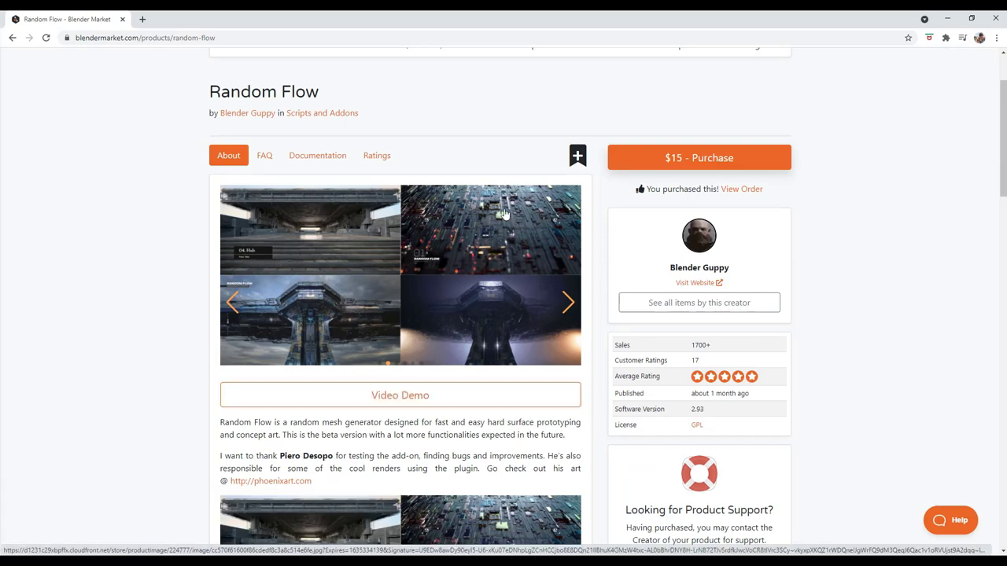
scroll(507, 227, "down", 5)
scroll(506, 227, "down", 6)
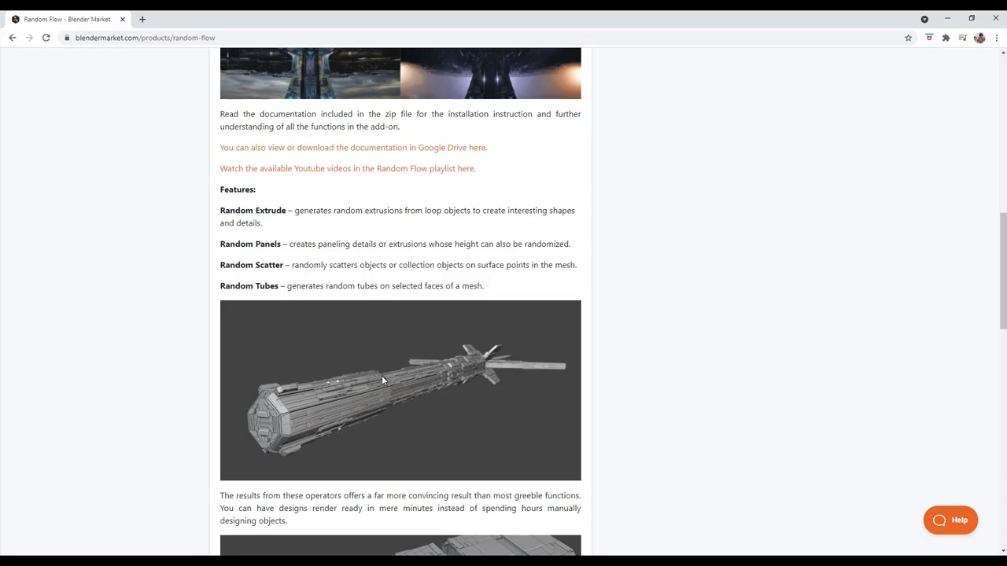
scroll(382, 380, "up", 1)
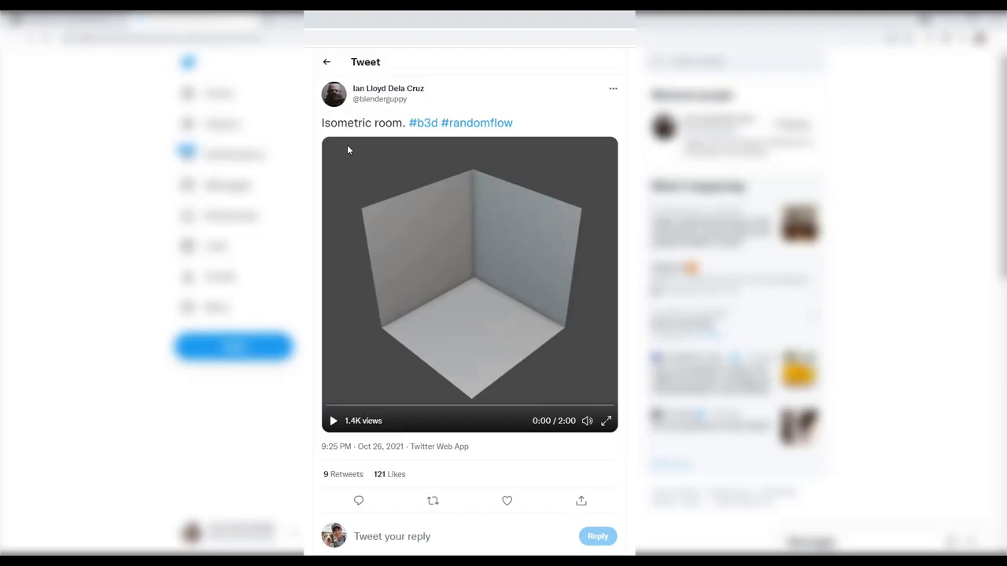
- Play the isometric room demo video in the creator's Random Flow post on Twitter
mouse_move(406, 98)
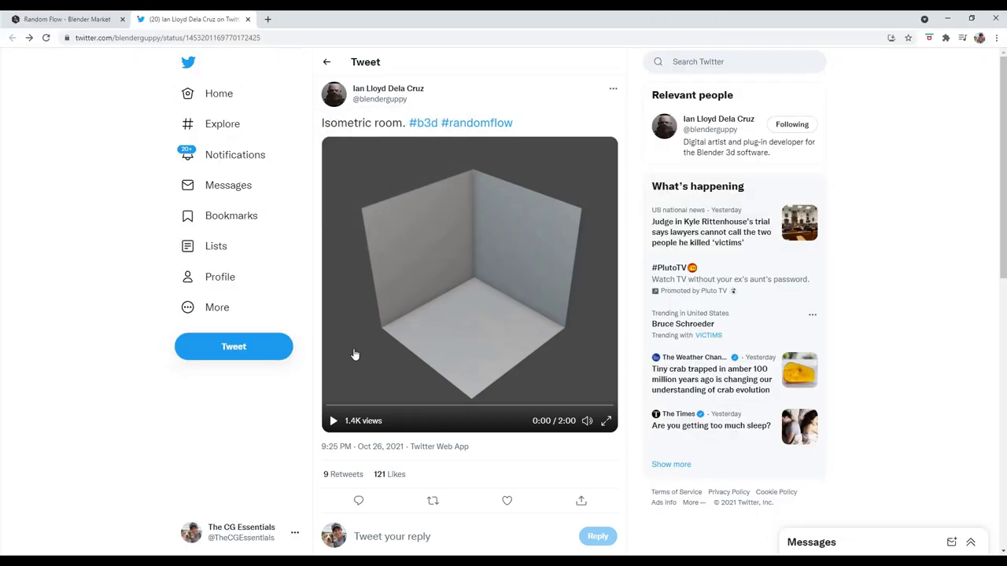
left_click(332, 421)
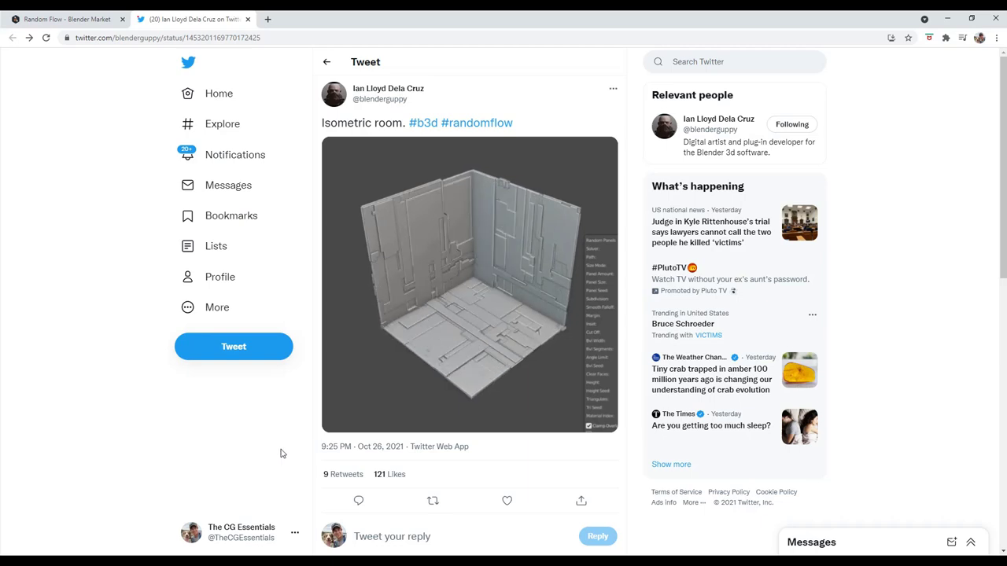
mouse_move(337, 417)
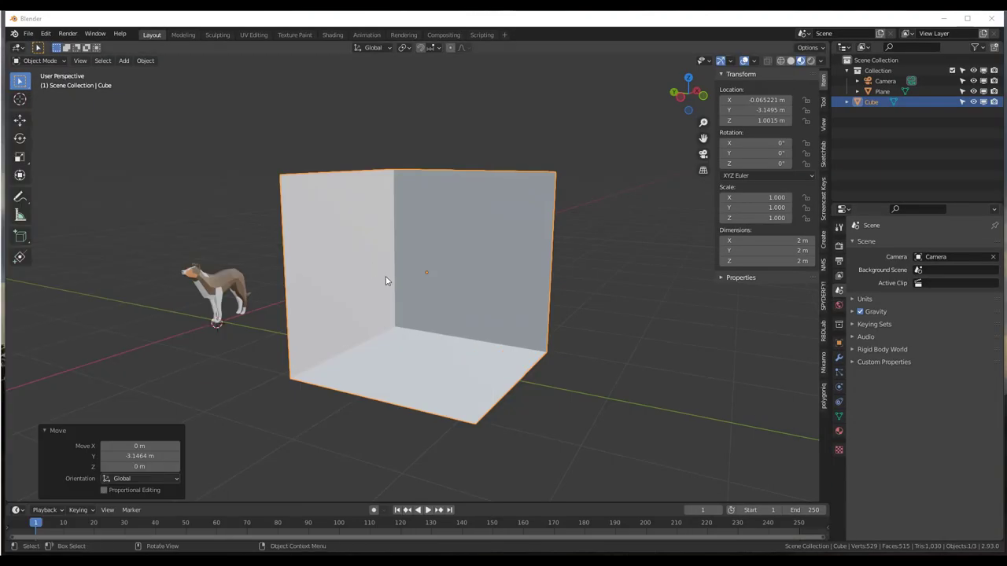
- Switch to Blender and examine the open room mesh from several angles and in Edit Mode
middle_click_drag(420, 311, 407, 189)
scroll(419, 308, "down", 1)
scroll(394, 297, "up", 2)
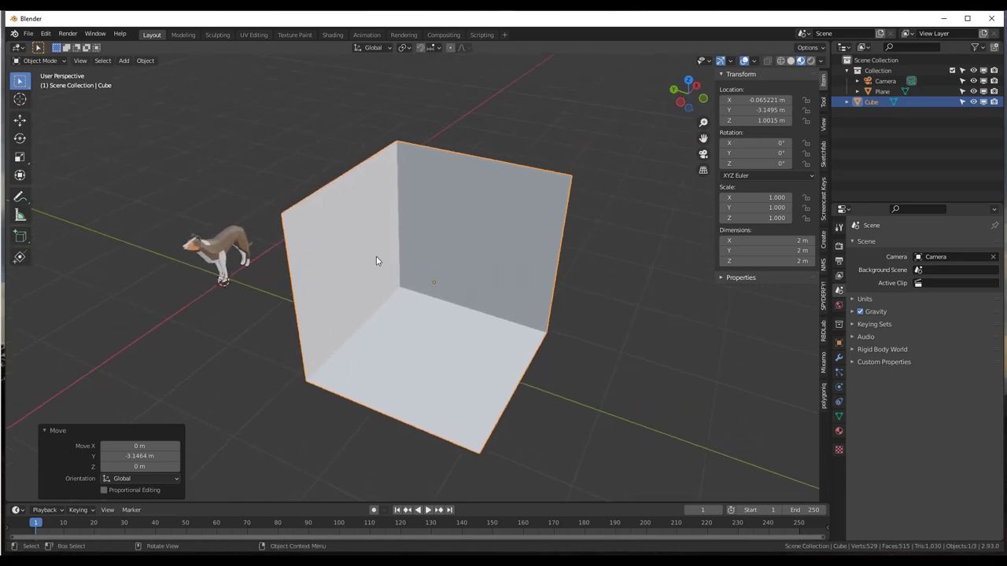
middle_click_drag(439, 250, 463, 243)
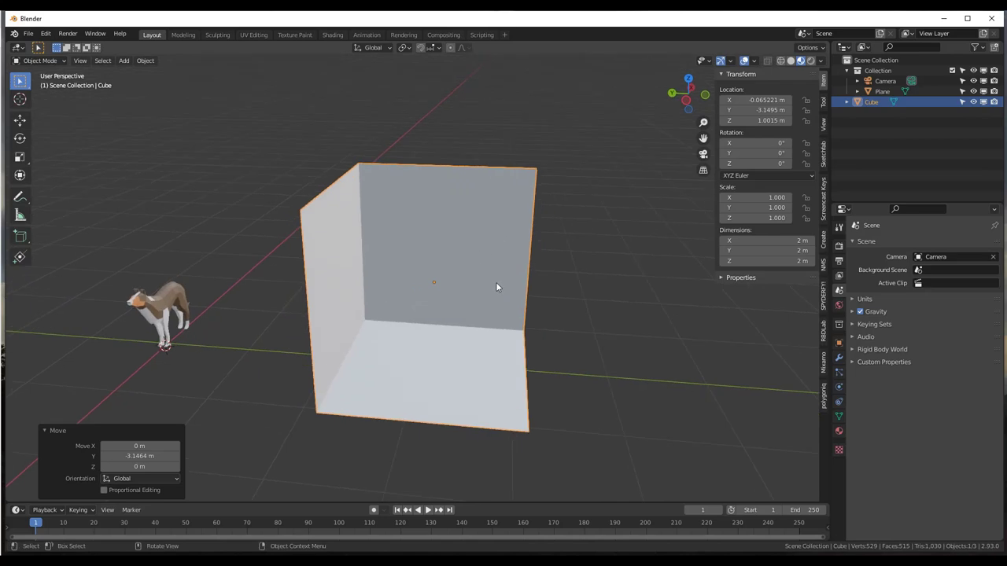
key("Tab")
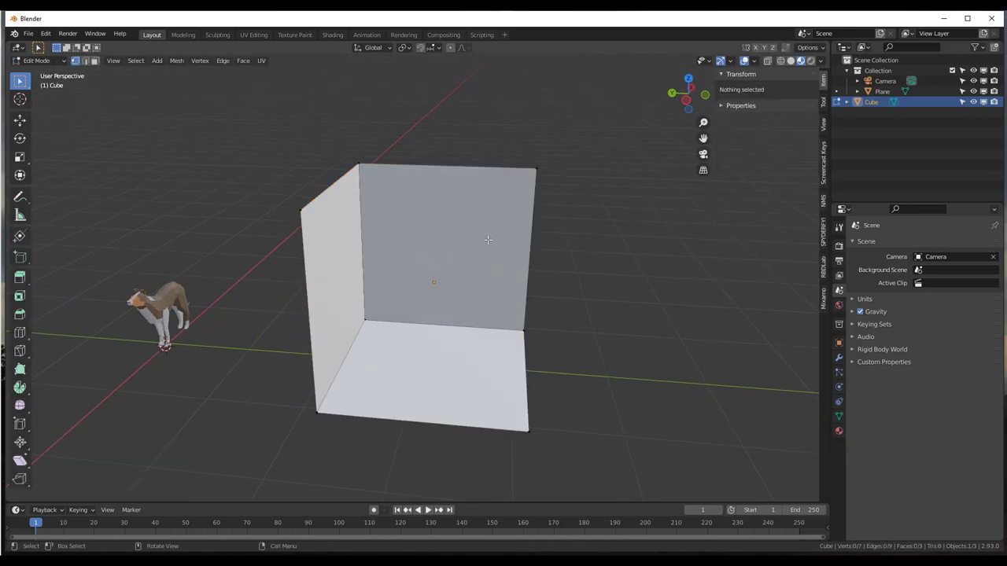
key("Tab")
middle_click_drag(490, 238, 419, 321)
left_click(46, 34)
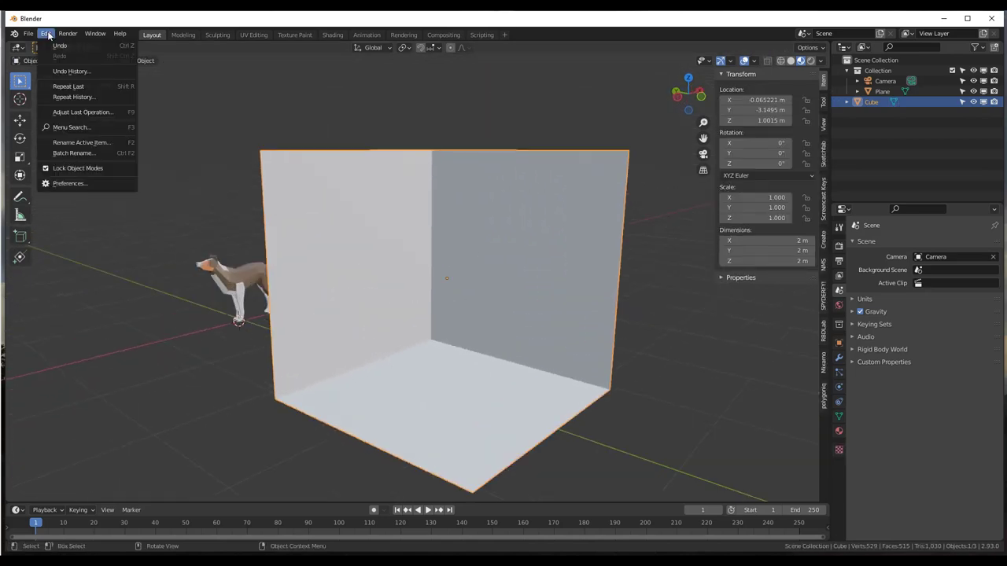
left_click(46, 34)
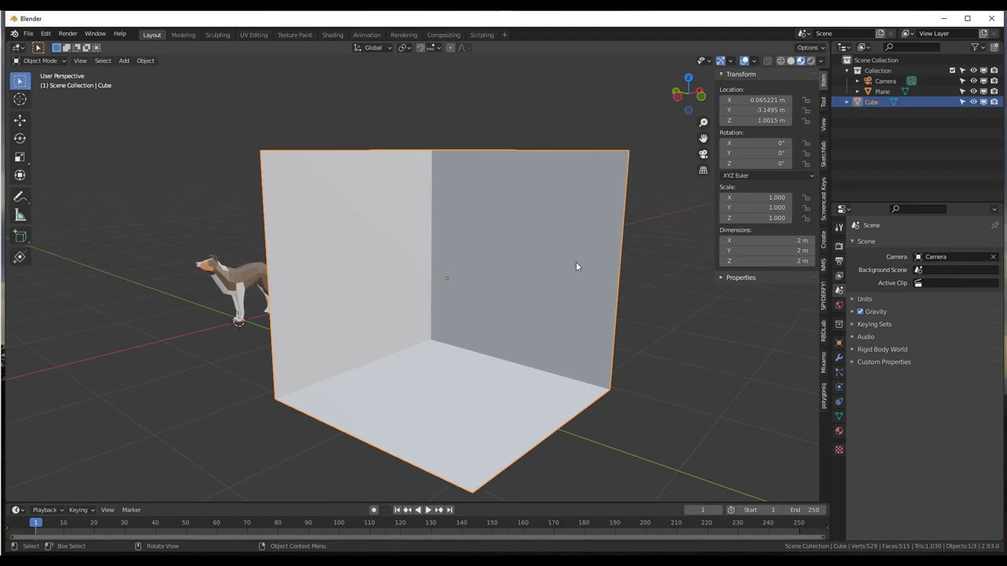
middle_click_drag(497, 301, 495, 300)
- Try Random Extrude on the room mesh with loops 1, 2 and 3, and remove the loops again
key("shift+q")
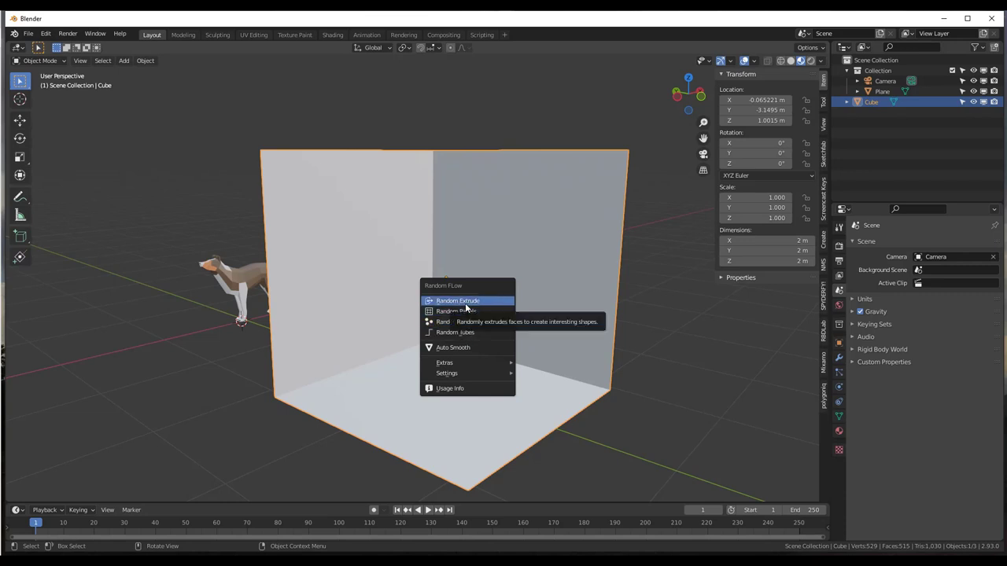
left_click(466, 304)
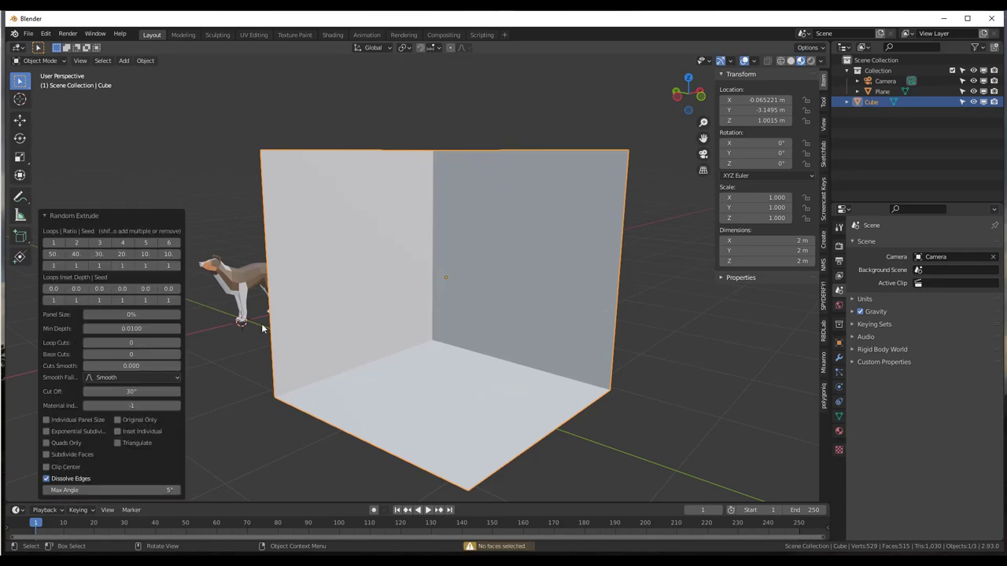
left_click(77, 242, "shift")
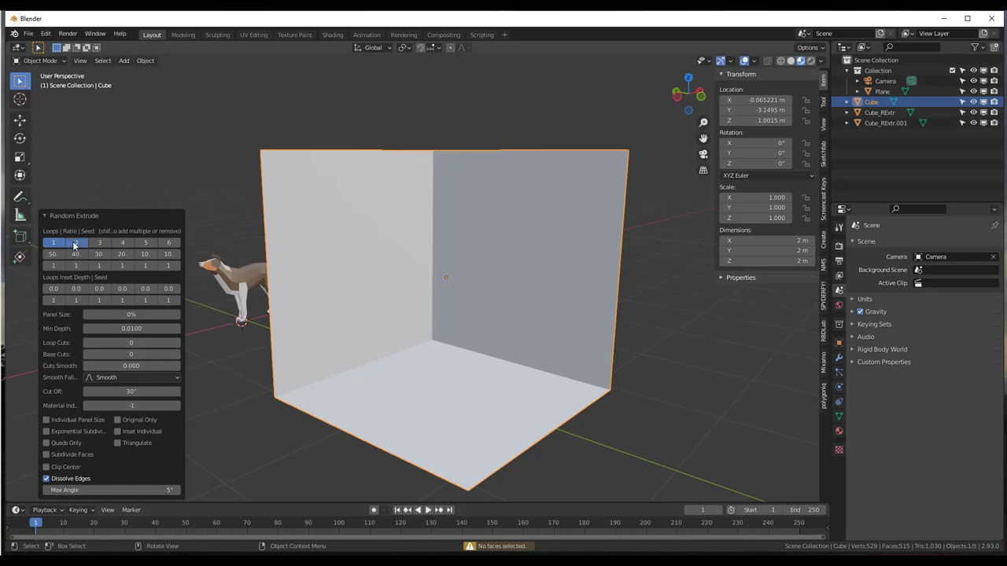
left_click(95, 243, "shift")
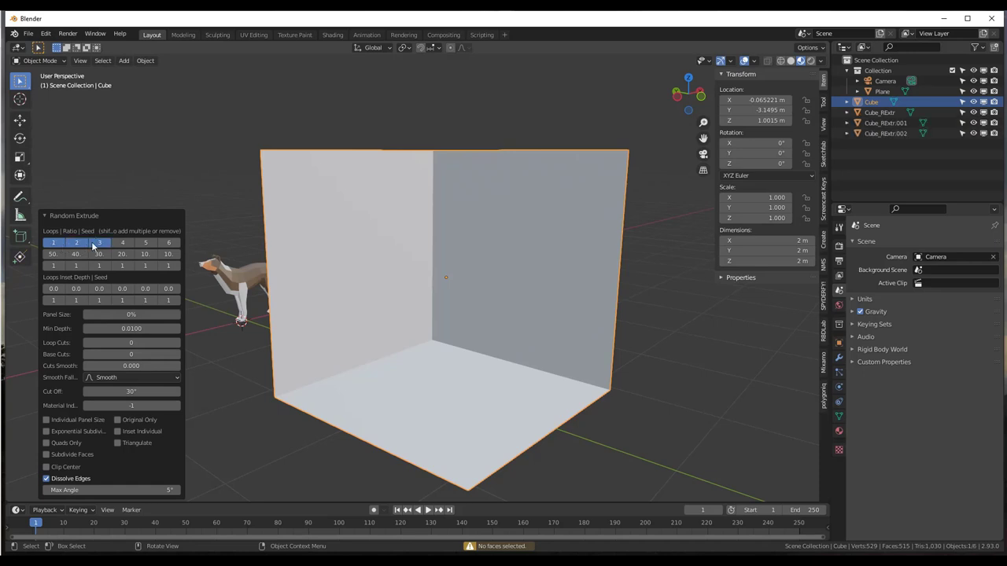
left_click(95, 244, "shift")
left_click(71, 243, "shift")
left_click(59, 244, "shift")
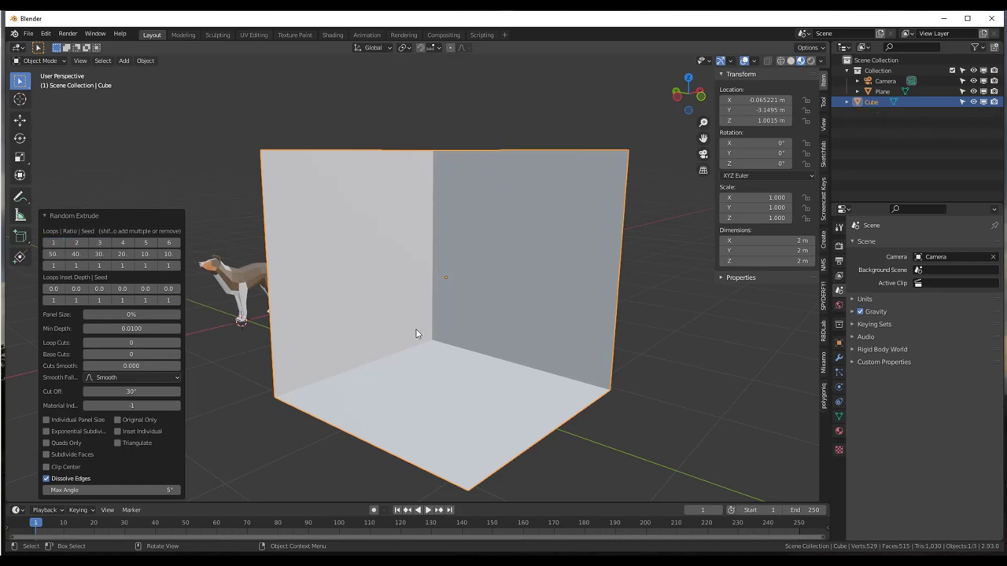
- Select both walls and the floor of the room mesh in Edit Mode, and turn on Screencast Keys in Object Mode
key("Tab")
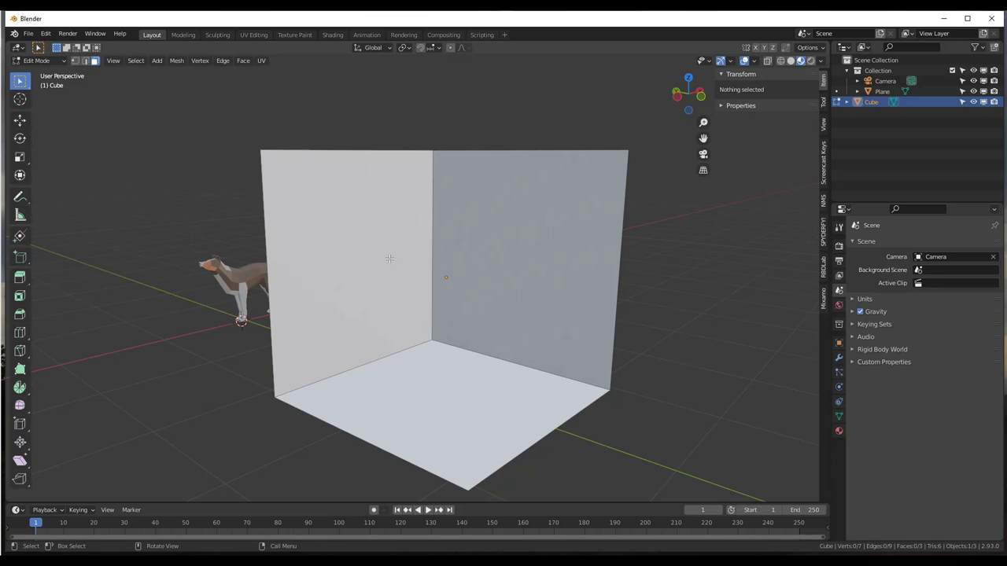
left_click(378, 231)
left_click(519, 252, "shift")
left_click(464, 385, "shift")
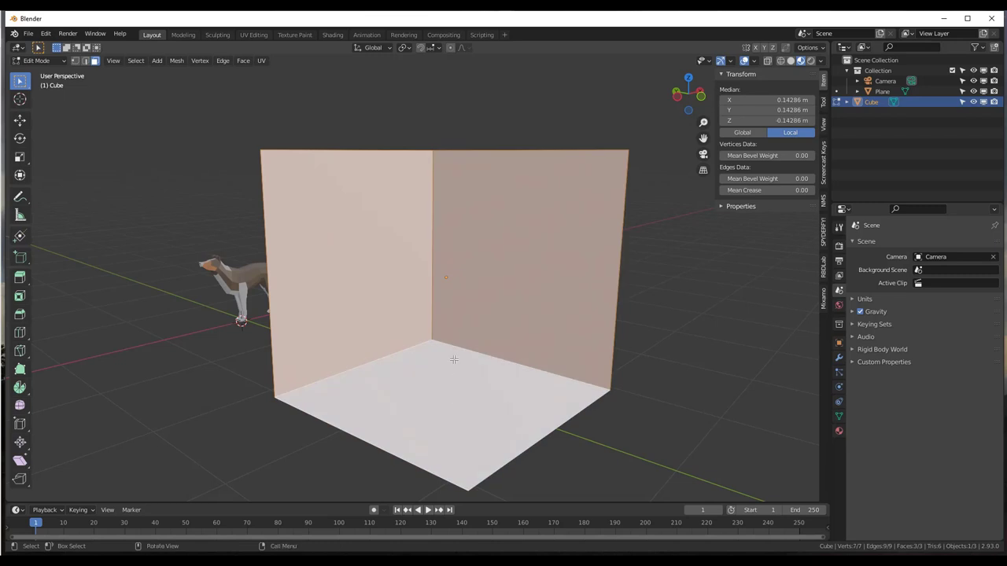
key("Tab")
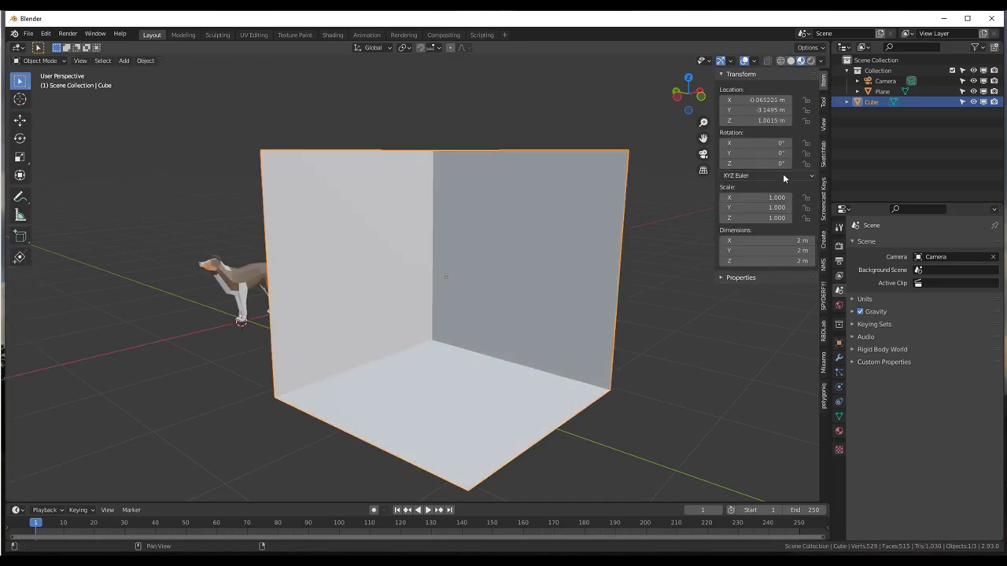
left_click(823, 196)
- Try Random Extrude on the room's selected faces with loops 1, 2 and 3, and clear all loops
key("shift+q")
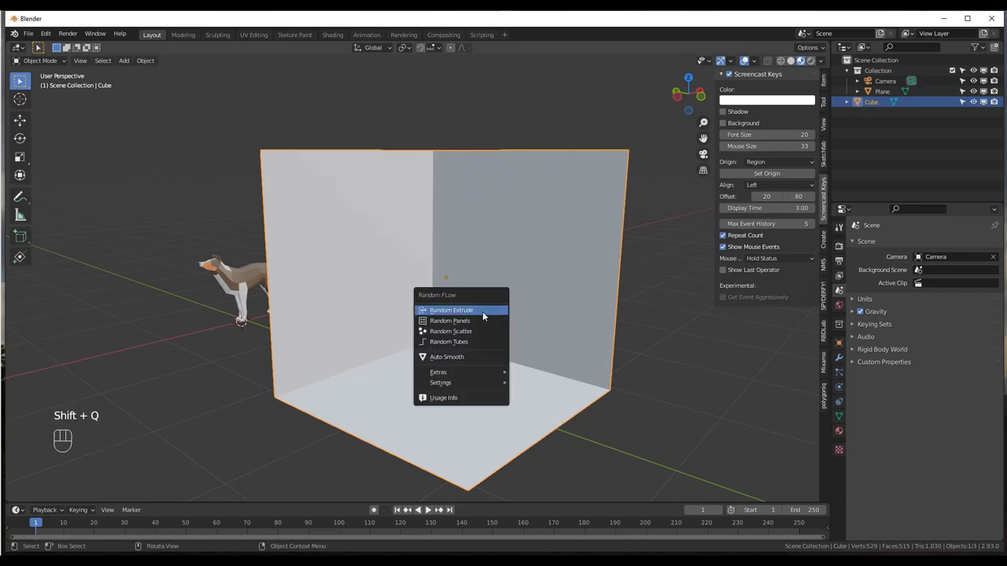
left_click(482, 311)
left_click(495, 290)
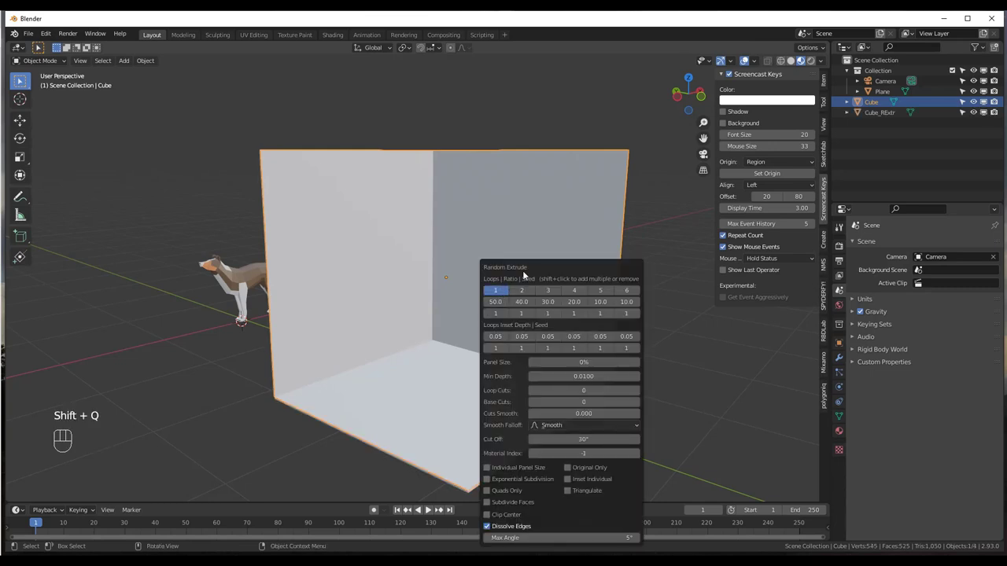
left_click_drag(531, 264, 676, 235)
left_click(667, 261, "shift")
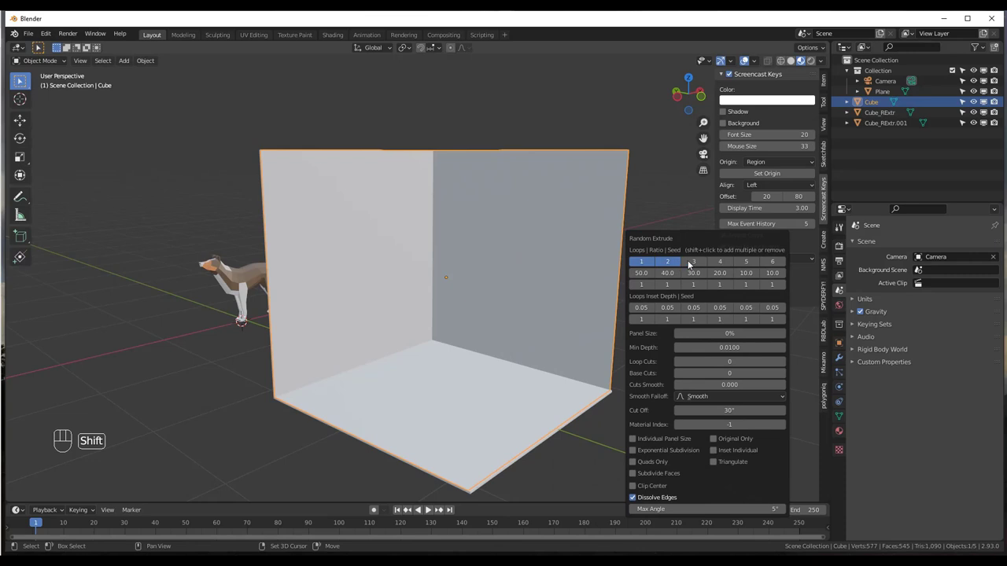
left_click(691, 261, "shift")
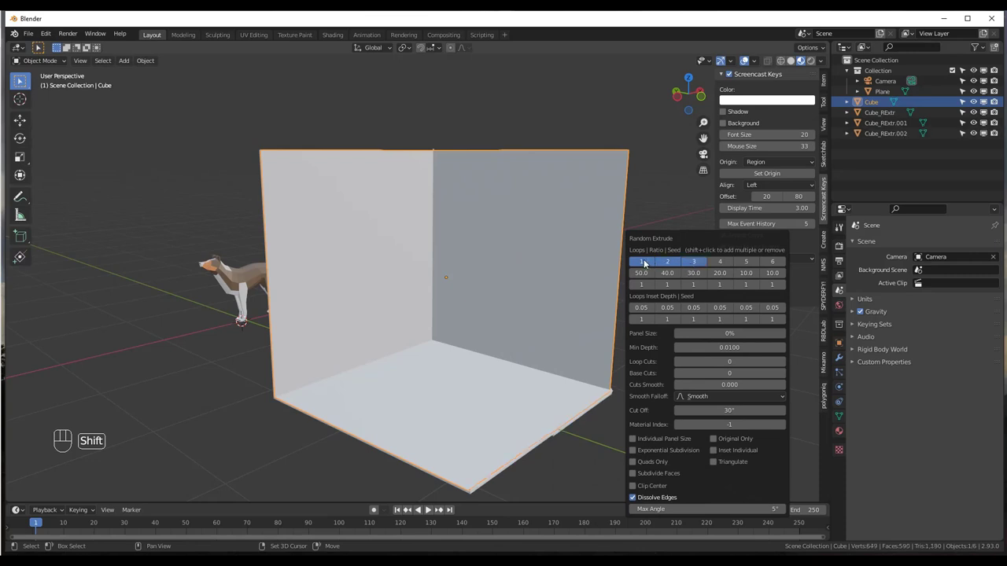
left_click(667, 262, "shift")
left_click(640, 261, "shift")
left_click(691, 262, "shift")
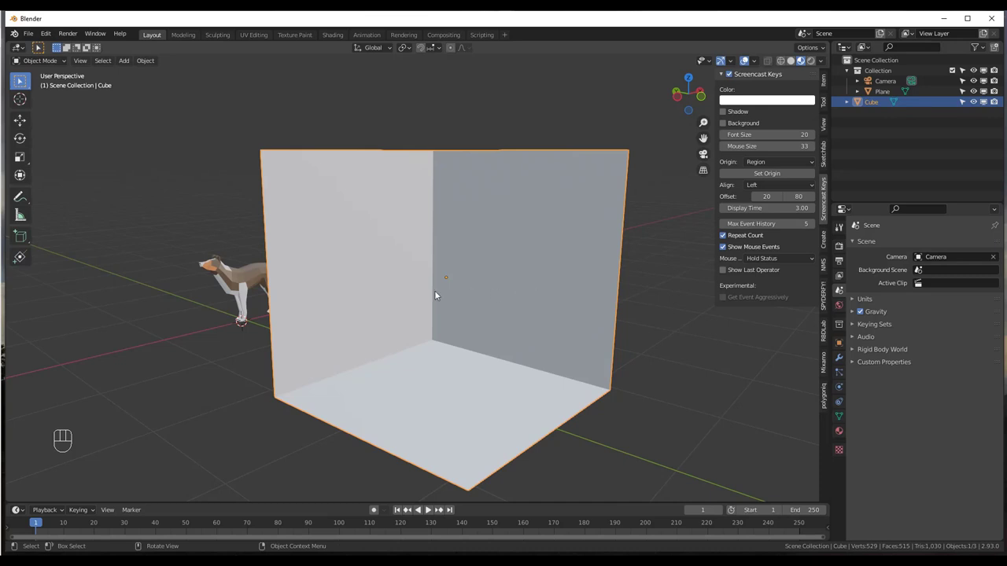
- Flip the normals of the room's selected faces and enable the face normals display in the viewport overlays
middle_click_drag(395, 296, 370, 293)
left_click(753, 62)
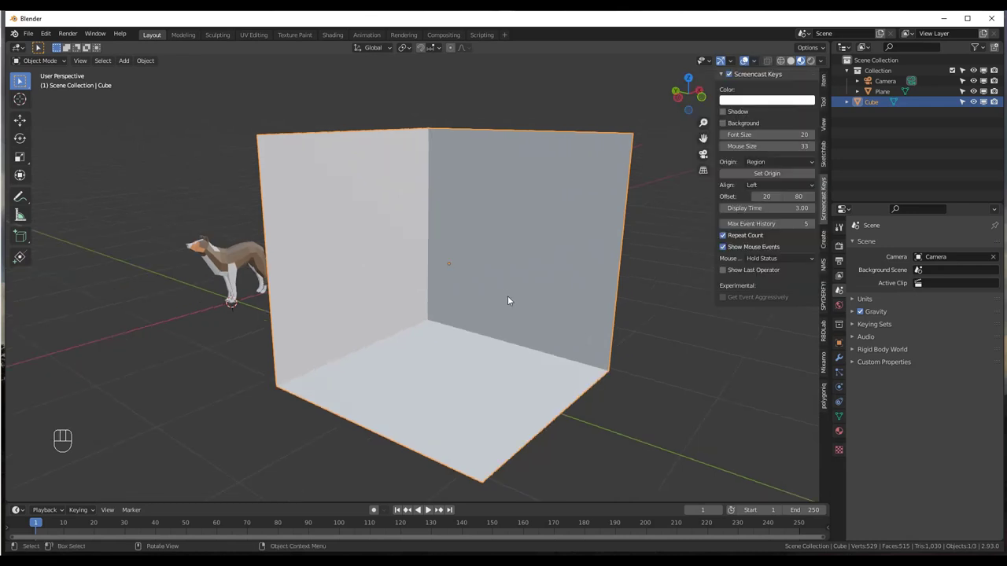
key("Tab")
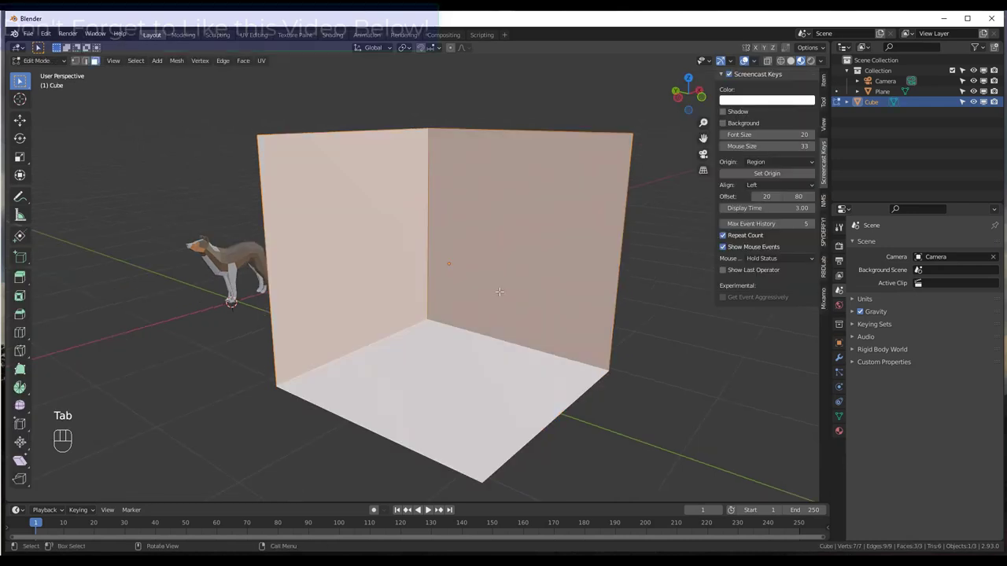
left_click(177, 61)
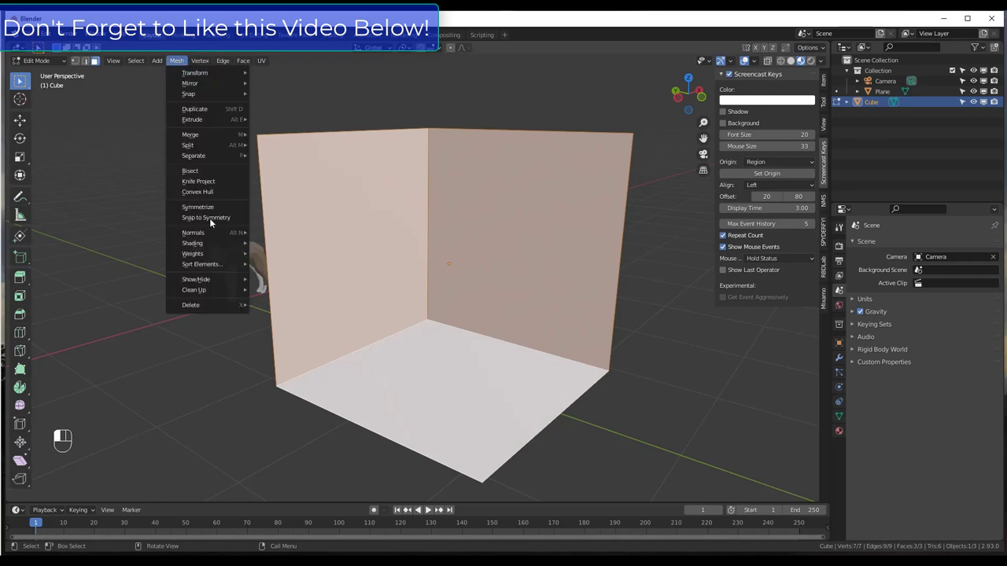
mouse_move(212, 235)
left_click(272, 238)
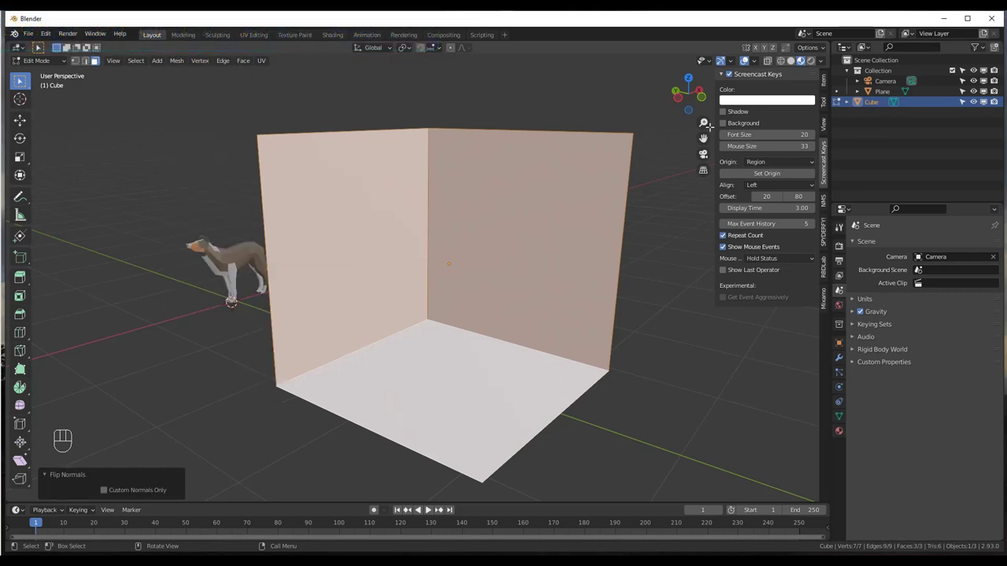
left_click(754, 62)
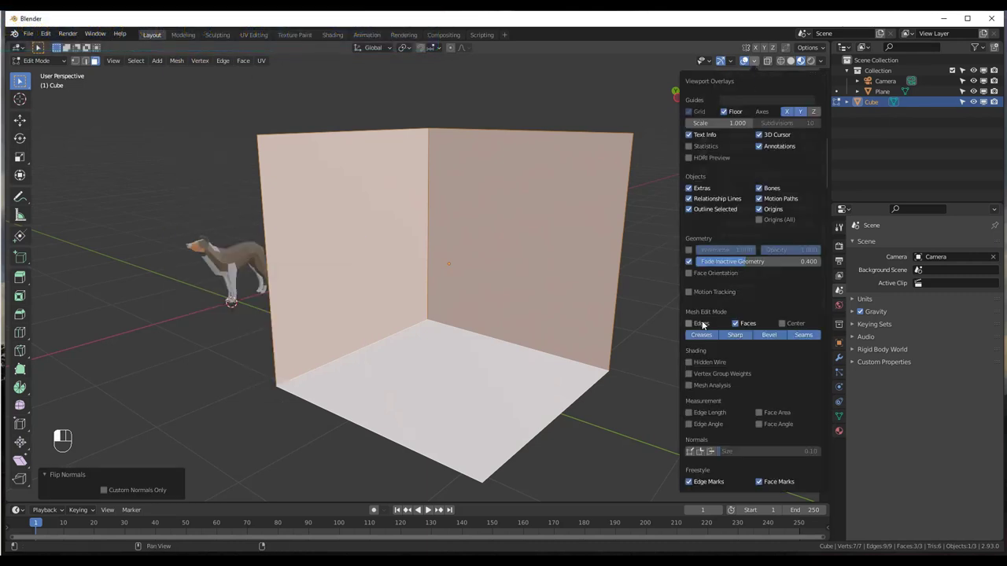
left_click(711, 451)
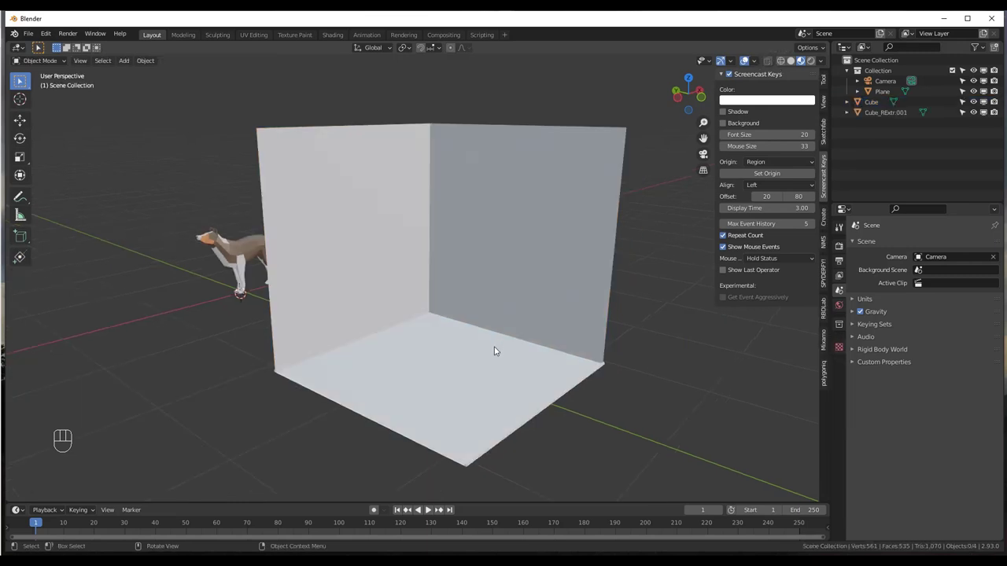
- Apply Random Extrude to the room mesh with loops 1 and 2, a minimum depth of 0.0200 and a panel size of 17%
key("shift")
key("shift+q")
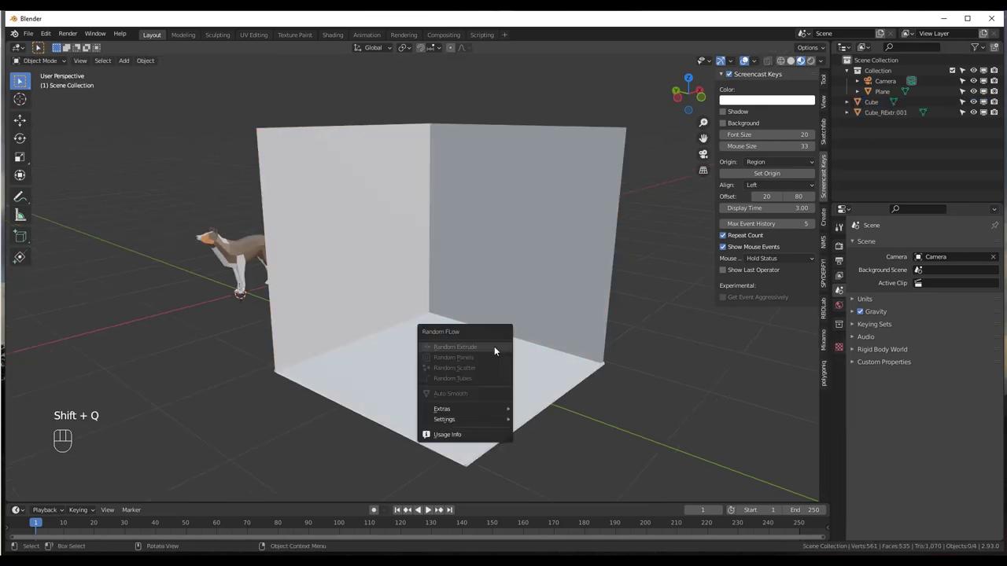
key("Tab")
left_click(515, 276)
key("Tab")
key("Tab")
key("shift+q")
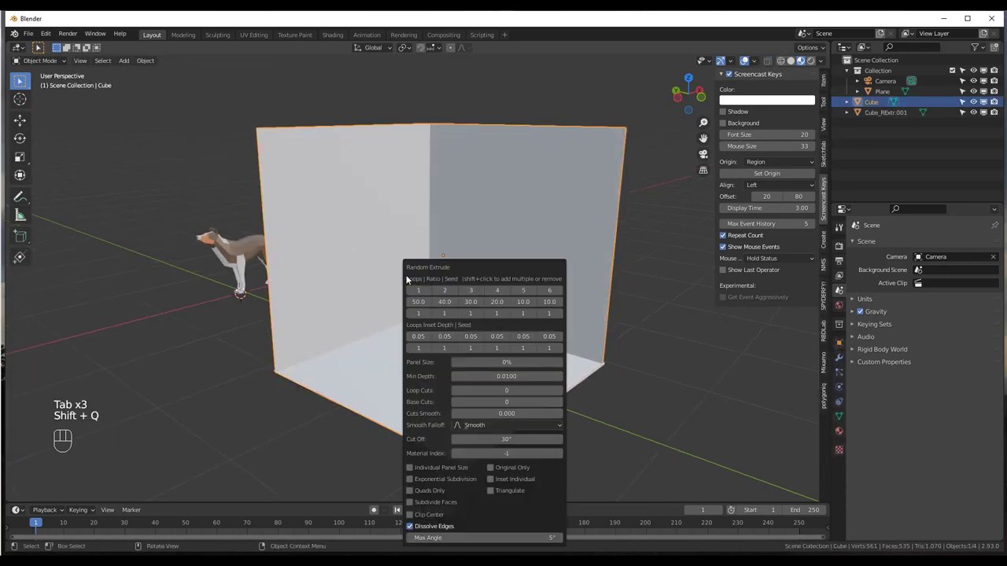
left_click(419, 290)
left_click_drag(456, 269, 609, 241)
left_click(603, 264, "shift")
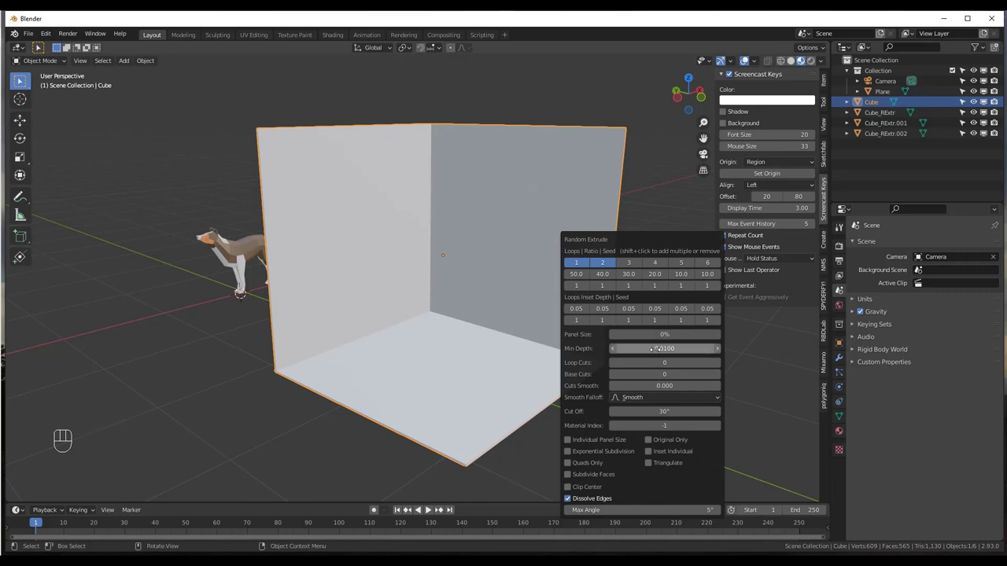
mouse_move(642, 349)
left_mouse_down()
mouse_move(676, 348)
mouse_move(637, 348)
mouse_move(655, 348)
mouse_move(637, 349)
mouse_move(646, 348)
mouse_move(640, 336)
mouse_move(662, 337)
mouse_move(635, 336)
left_mouse_up()
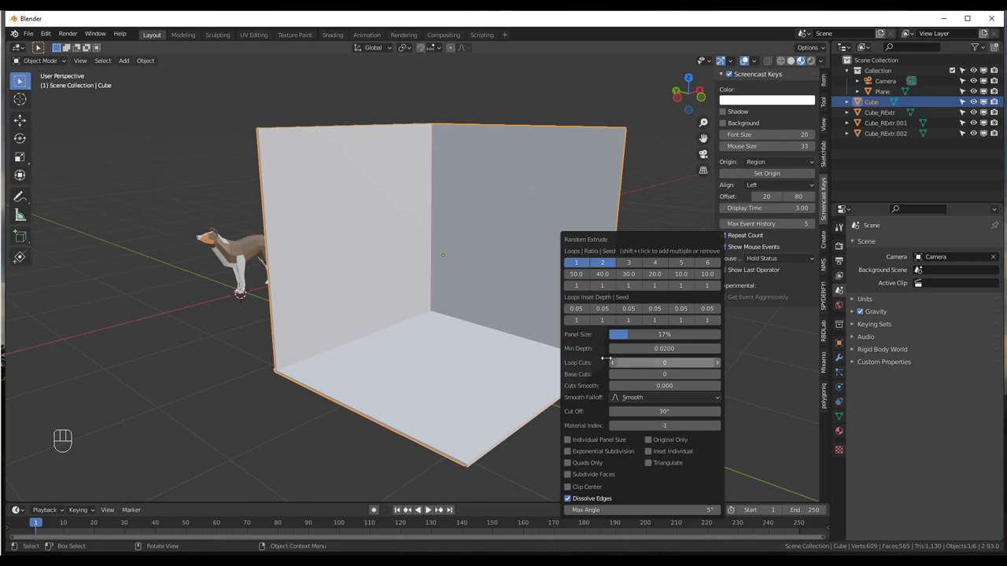
- Delete the three Random Extrude result objects over the room and switch the viewport to solid shading
mouse_move(327, 240)
middle_mouse_down()
mouse_move(424, 231)
mouse_move(335, 233)
middle_mouse_up()
left_click(406, 358)
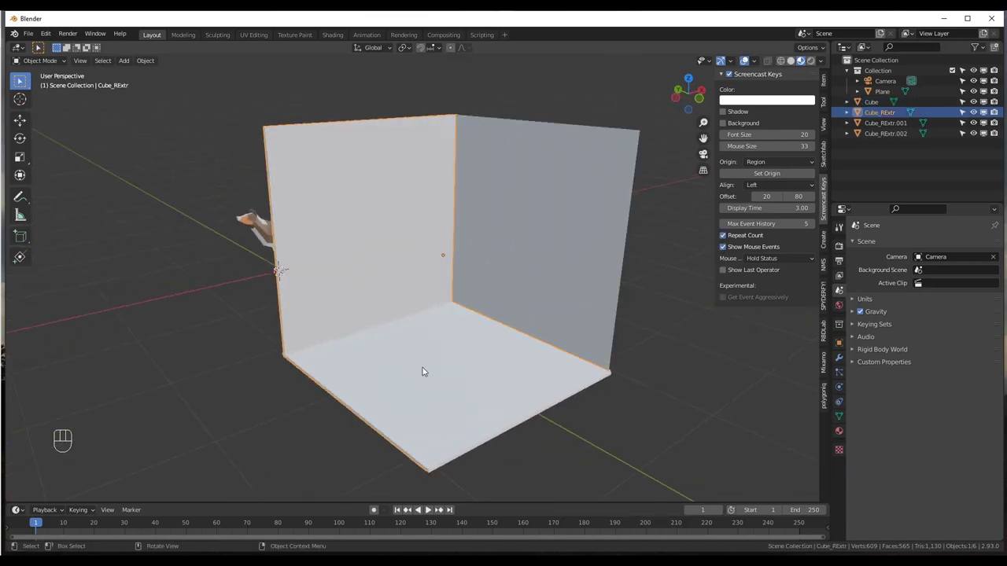
key("Delete")
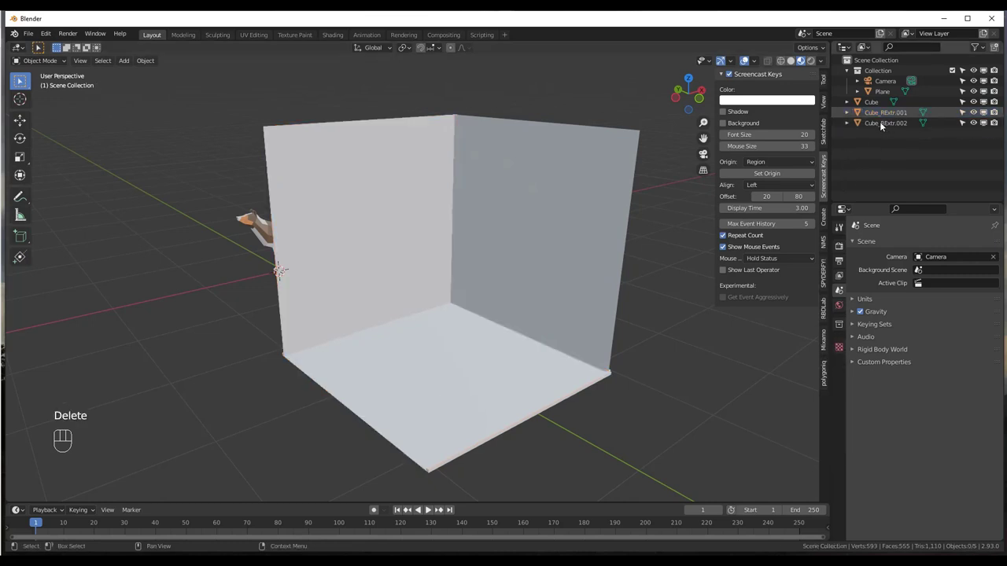
key("Delete")
key("Delete")
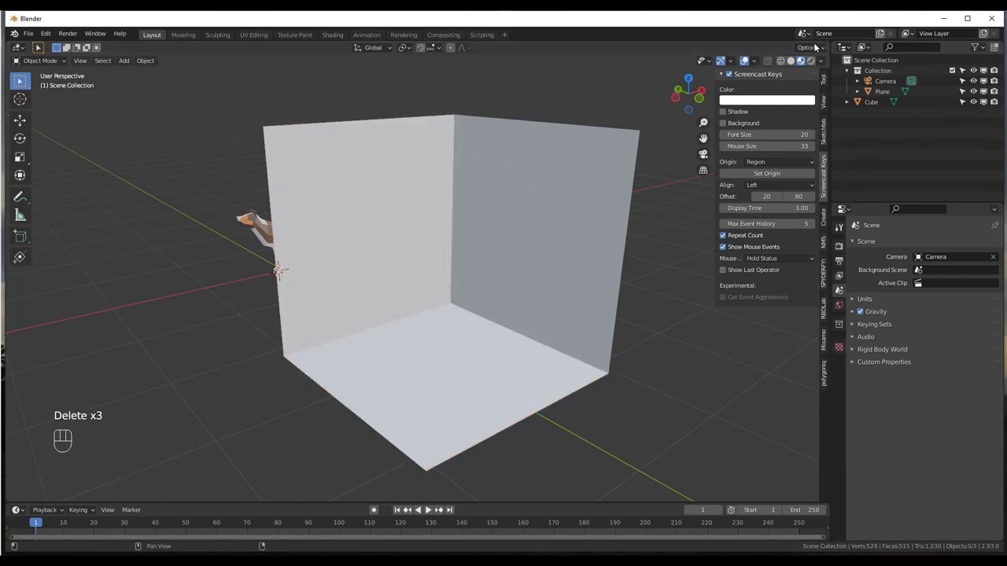
left_click(790, 61)
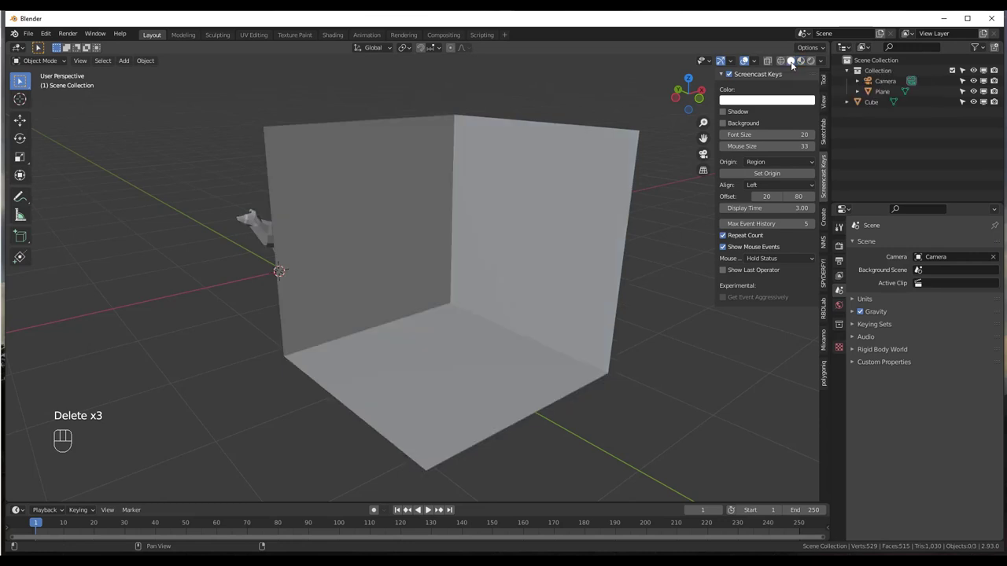
- Select all faces of the room mesh in Edit Mode and subdivide them with 10 cuts
mouse_move(535, 284)
middle_mouse_down()
mouse_move(553, 276)
mouse_move(551, 295)
middle_mouse_up()
key("Tab")
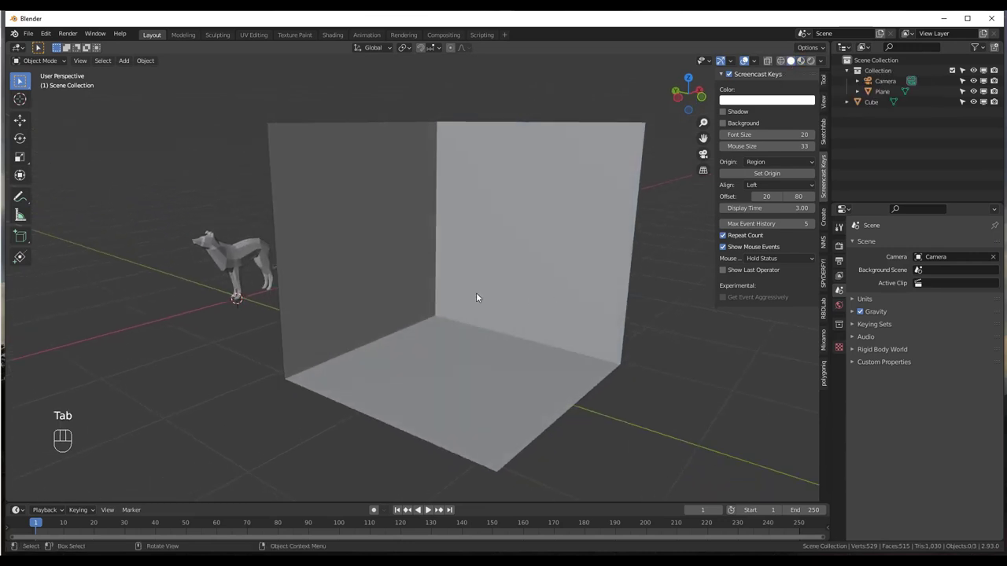
left_click(492, 267)
key("Tab")
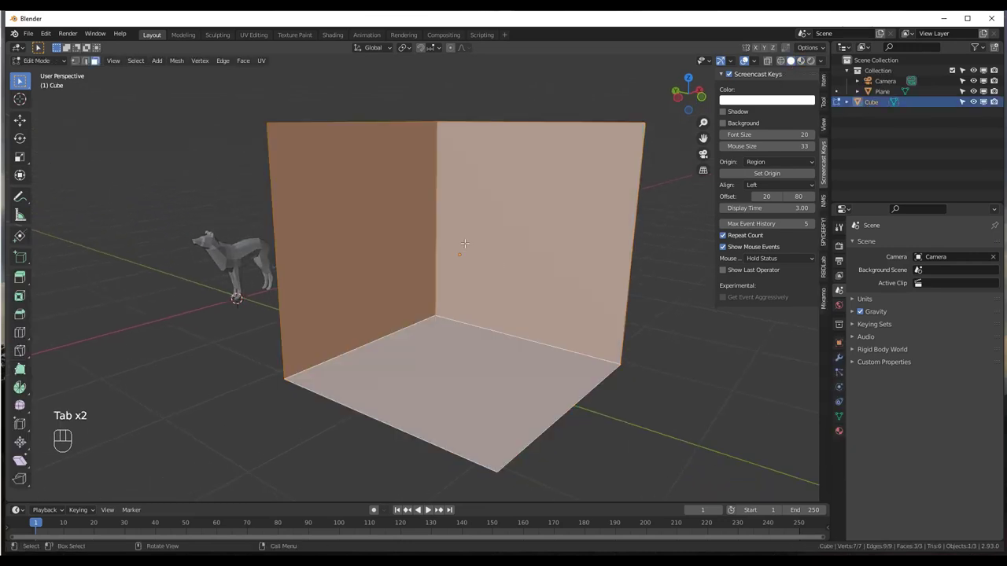
key("a")
right_click(530, 210)
left_click(523, 211)
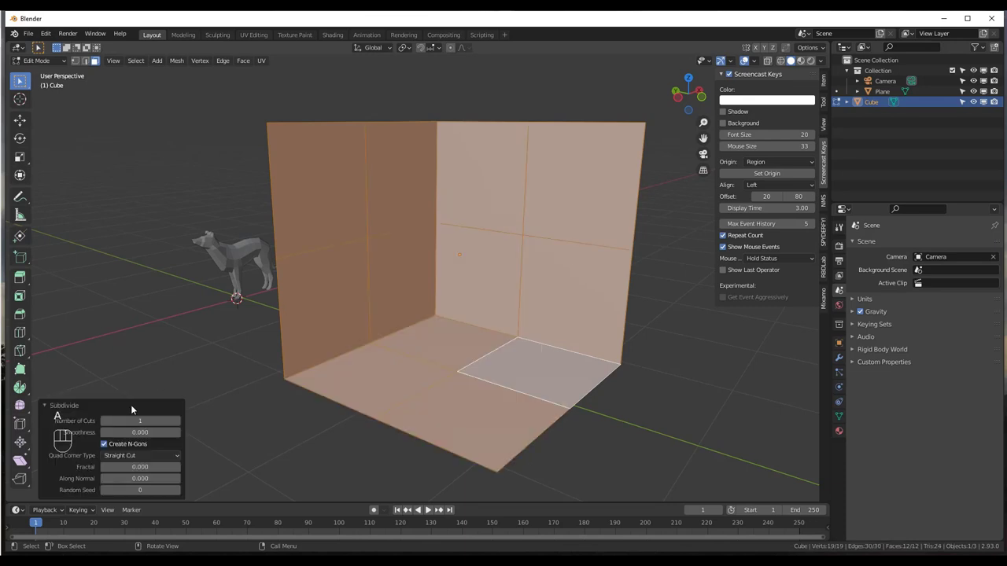
left_click_drag(156, 421, 197, 421)
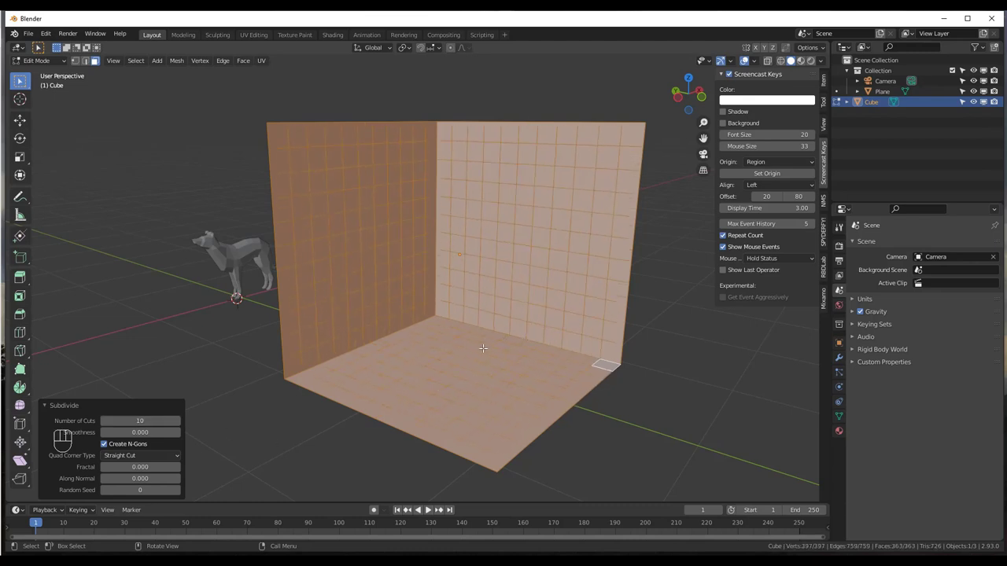
- Subdivide all faces of the room mesh a second time with 2 cuts
left_click(524, 275)
key("a")
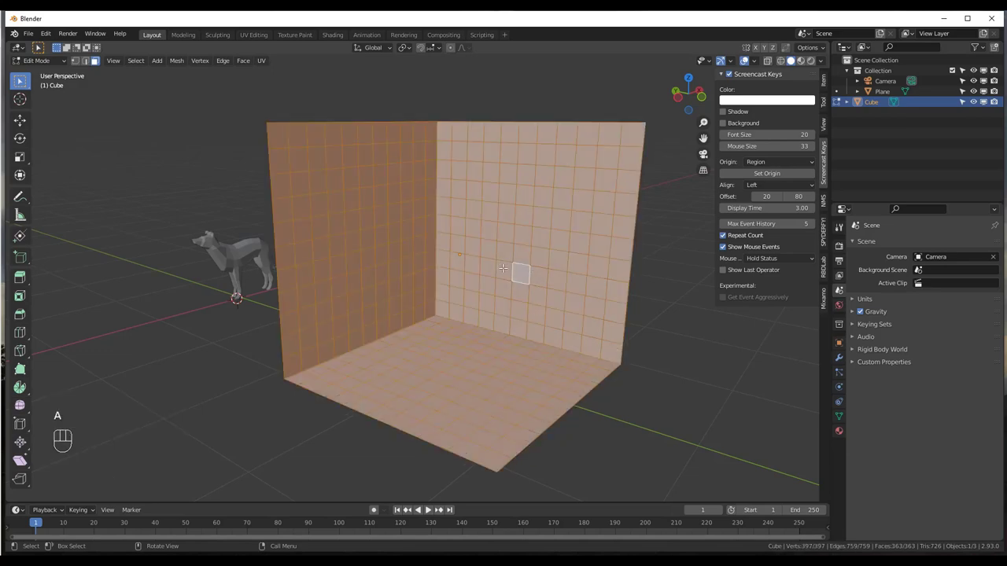
right_click(503, 266)
left_click(501, 264)
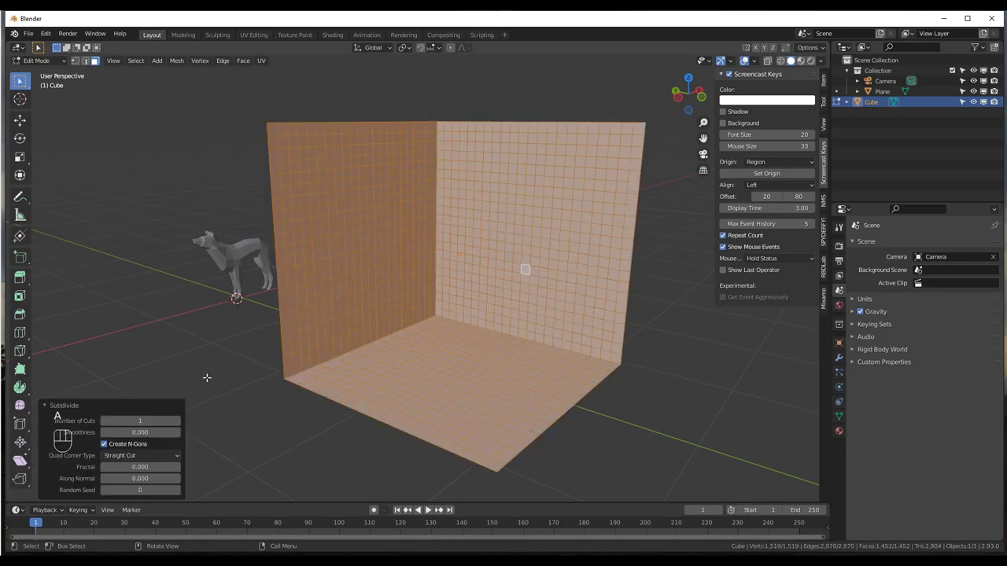
left_click(180, 422)
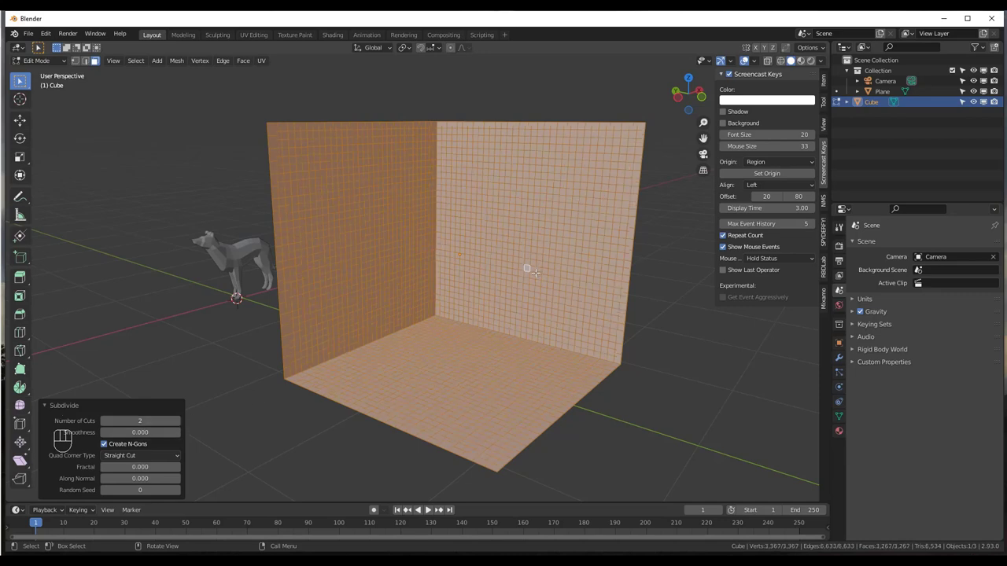
- Select every face of the subdivided walls and floor in Edit Mode and return to Object Mode
left_click(479, 278)
middle_click_drag(493, 283, 471, 266)
key("Tab")
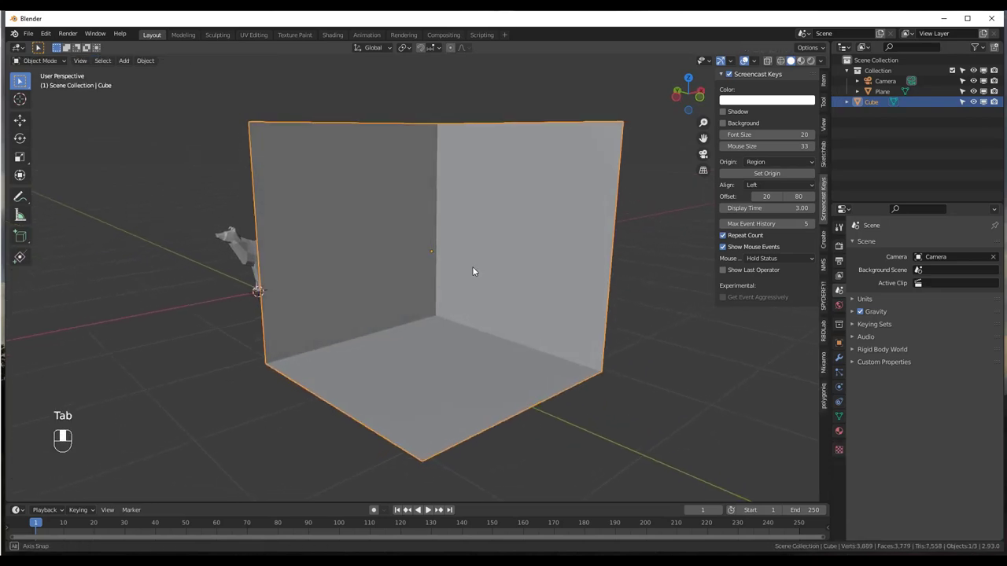
key("Tab")
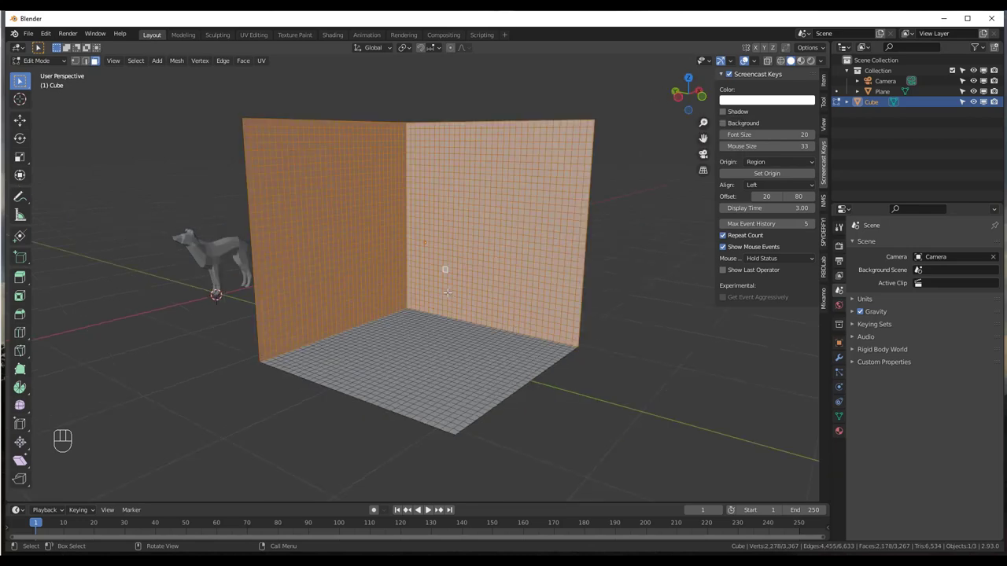
key("a")
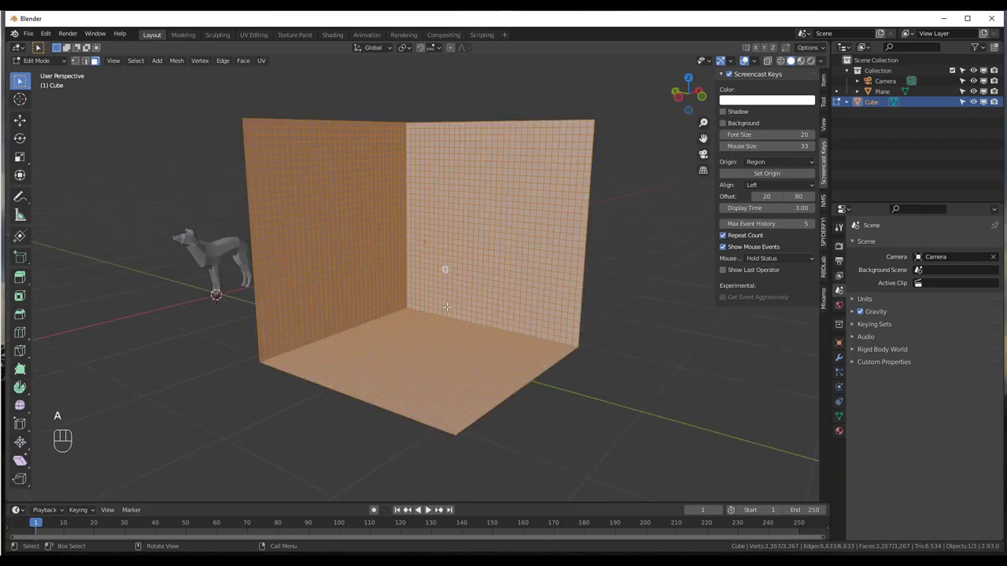
middle_click_drag(452, 329, 463, 329)
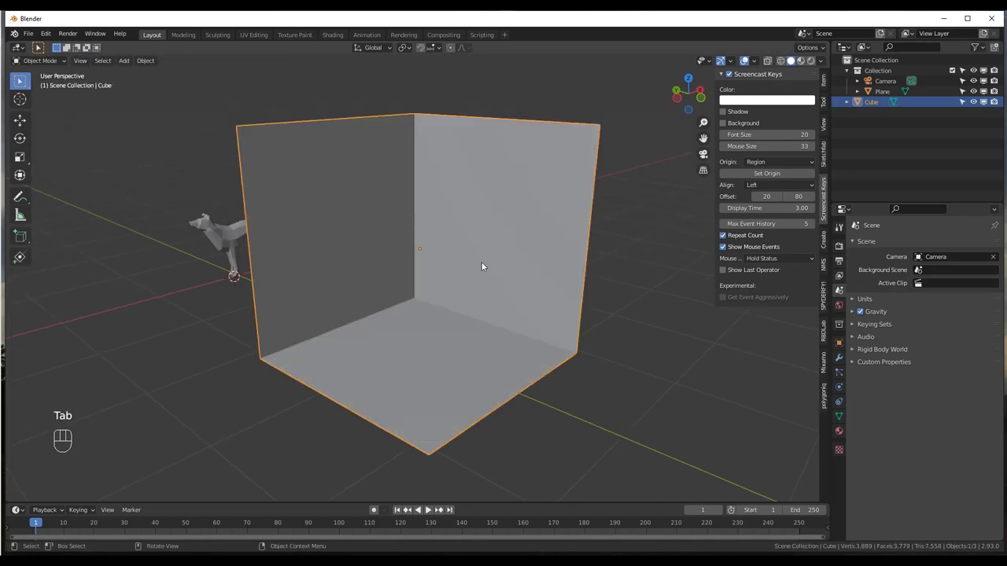
- Run Random Extrude on the subdivided room mesh with only loop 1 enabled
scroll(482, 263, "up", 1)
key("shift+q")
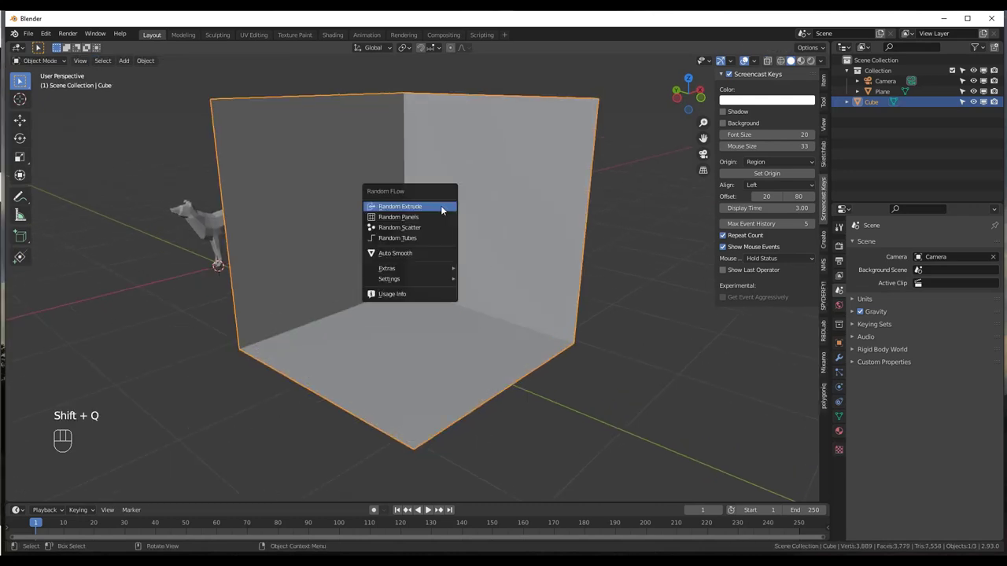
left_click(439, 207)
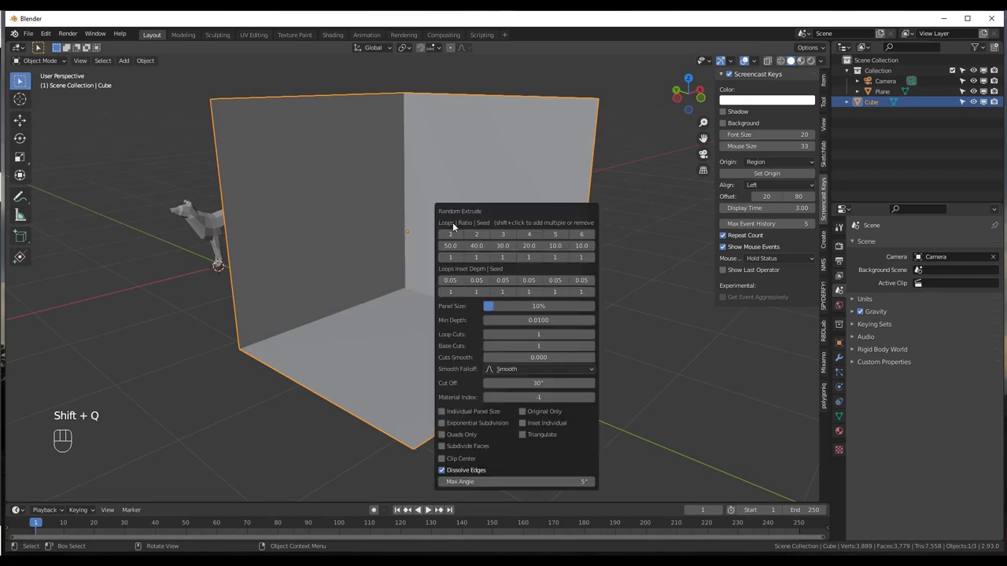
left_click_drag(484, 212, 666, 119)
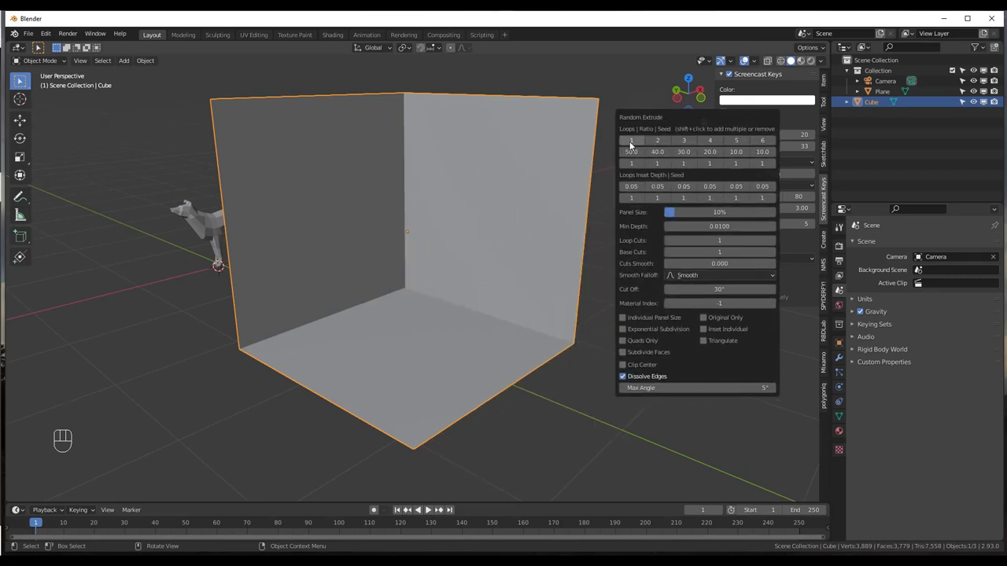
left_click(630, 143)
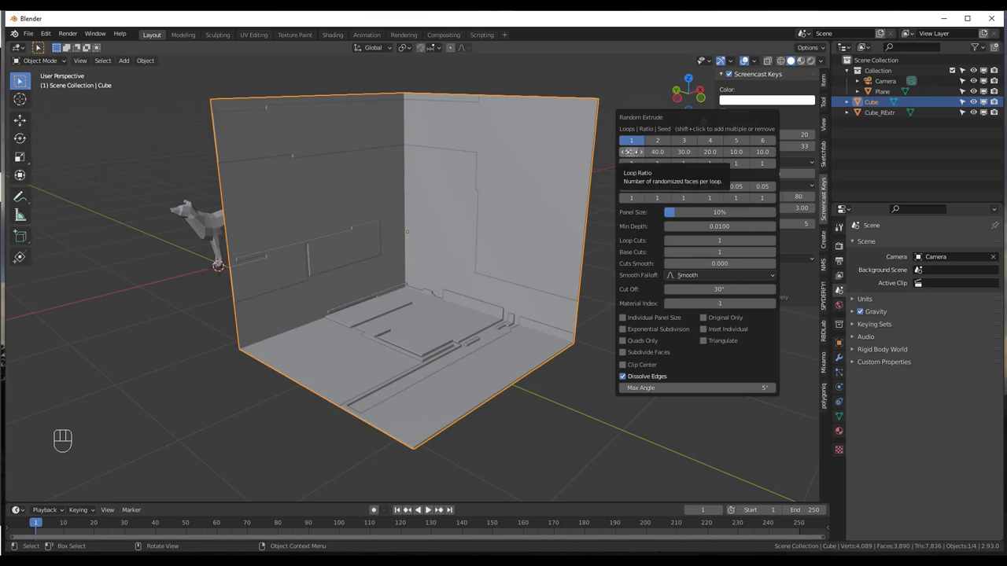
- Try loop 1 ratios of 10 and 100 in Random Extrude, and set the ratio back to 50
left_click_drag(631, 152, 590, 152)
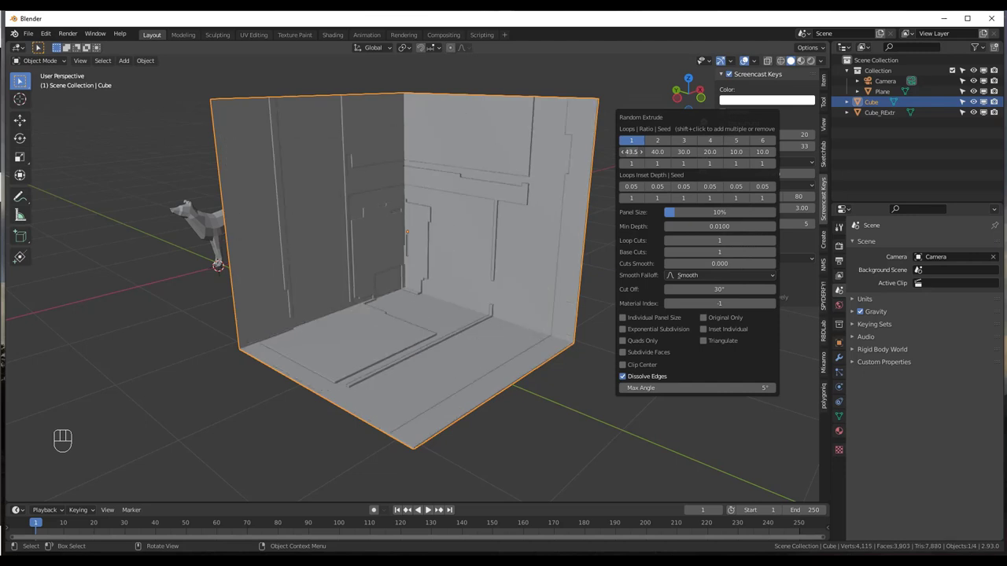
left_click(632, 152)
type("10")
key("Return")
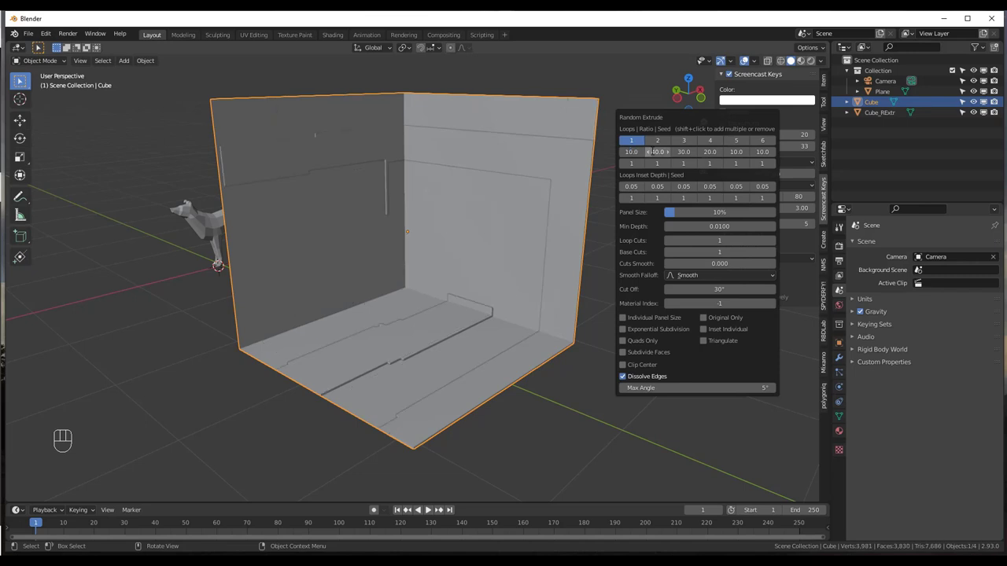
left_click(632, 152)
type("100")
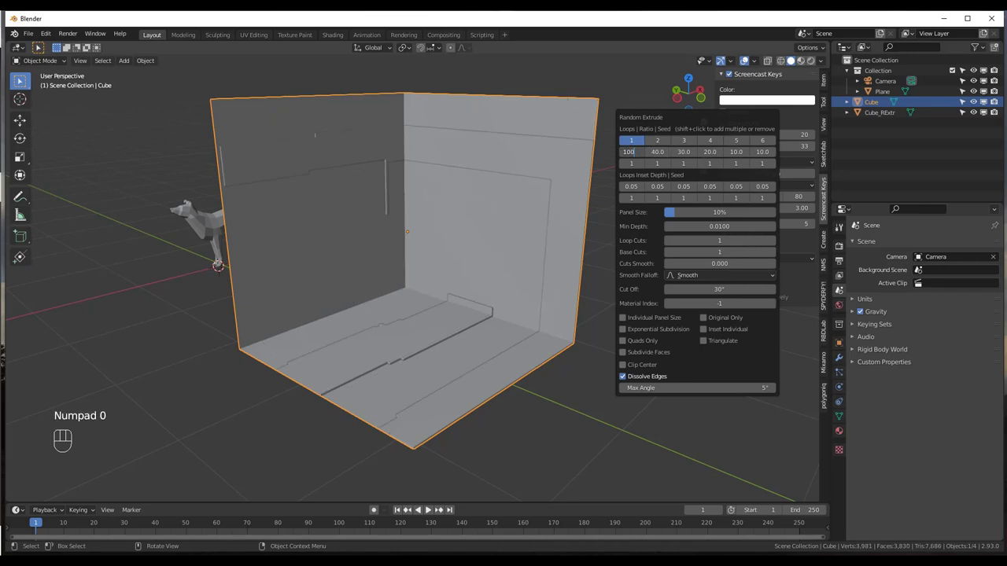
key("Return")
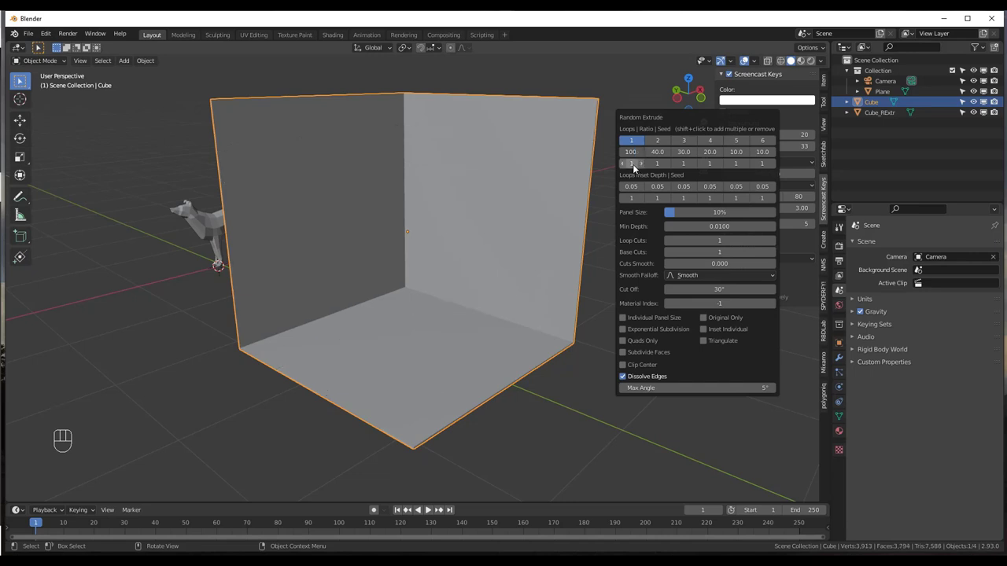
left_click(632, 151)
type("50")
key("Return")
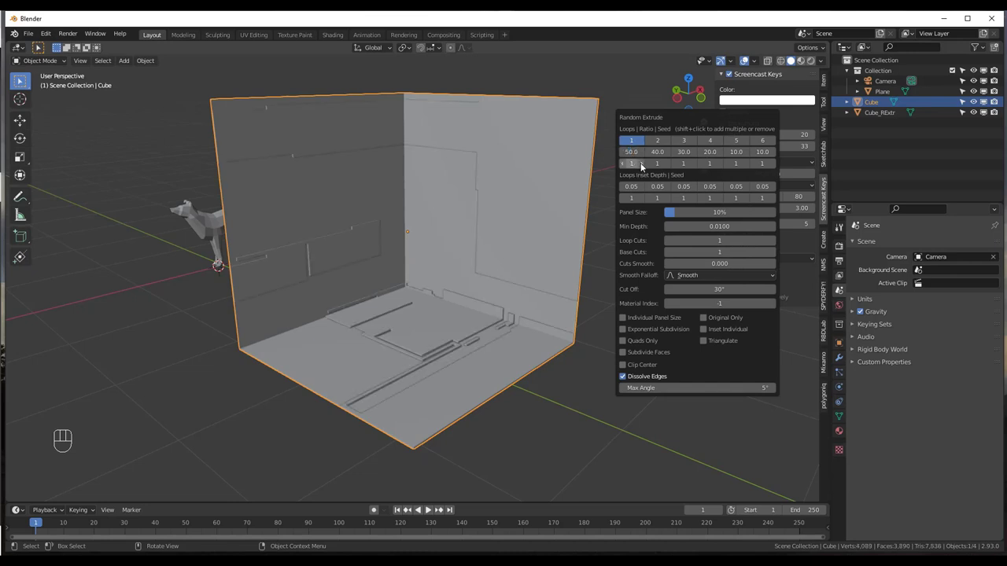
- Raise the loop 1 seed of the Random Extrude one value at a time to 5
left_click(640, 163)
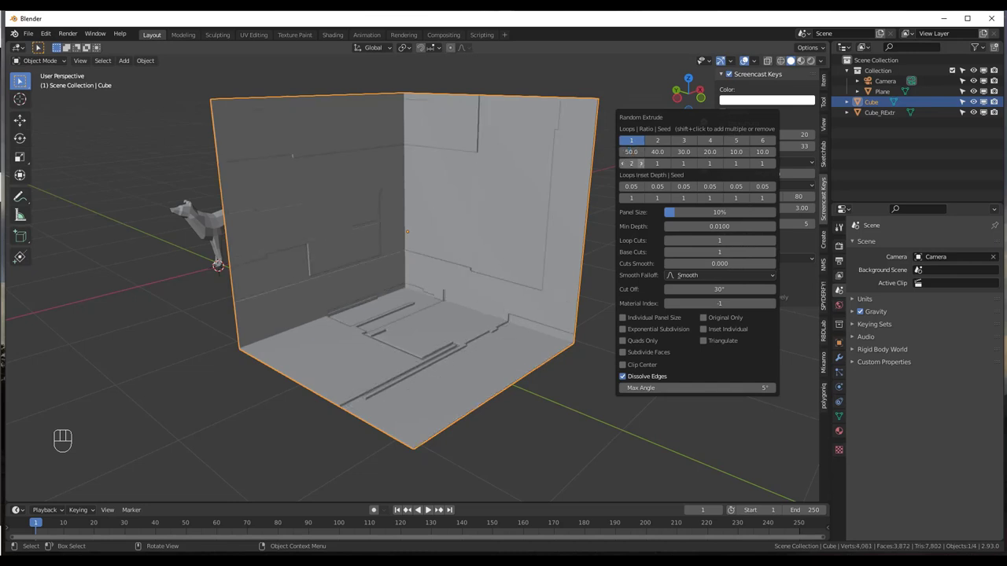
left_click(640, 163)
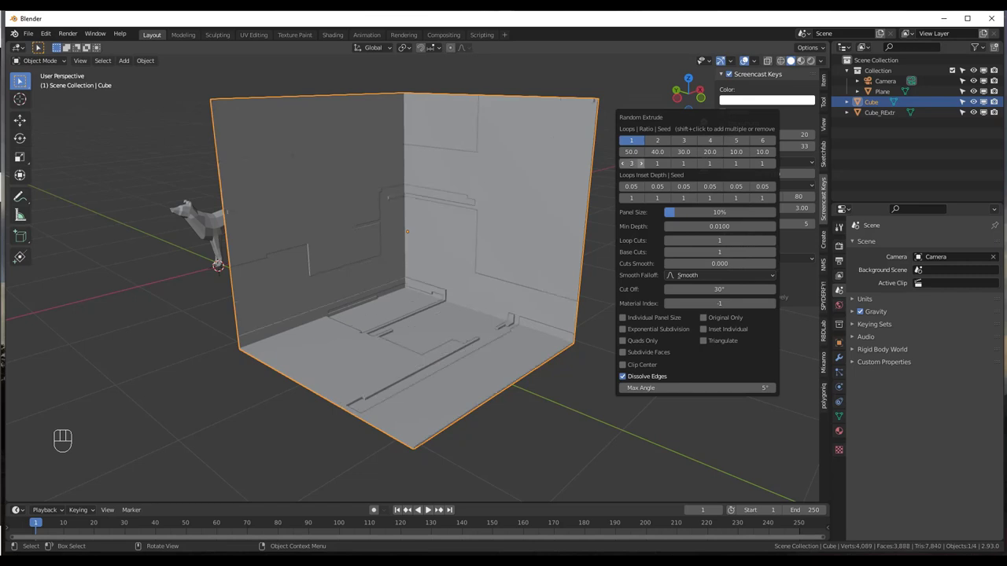
left_click(640, 164)
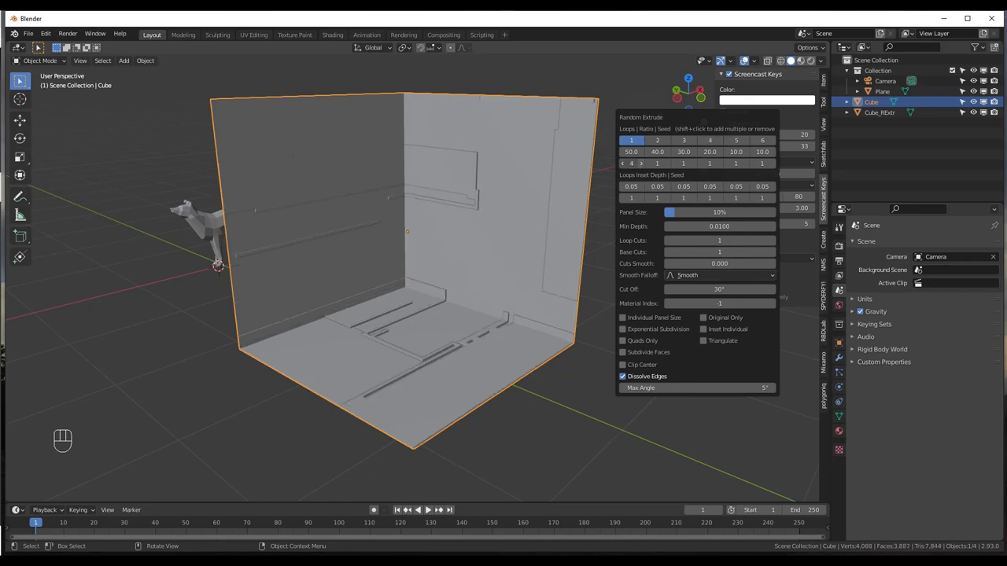
left_click(638, 163)
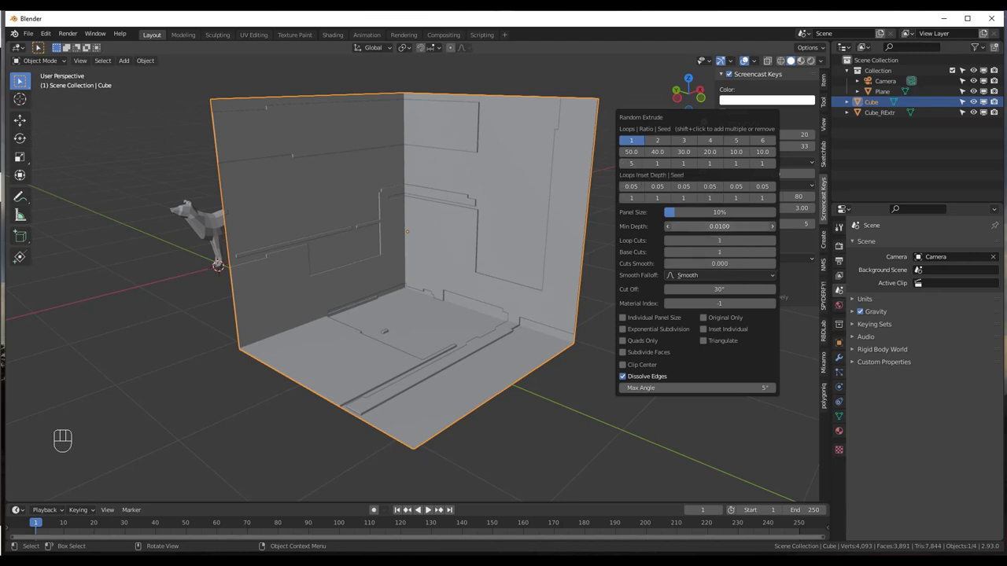
- Try a minimum depth of 0.4200 for the Random Extrude and set it back to 0.0100
left_click(772, 226)
left_click_drag(720, 227, 851, 226)
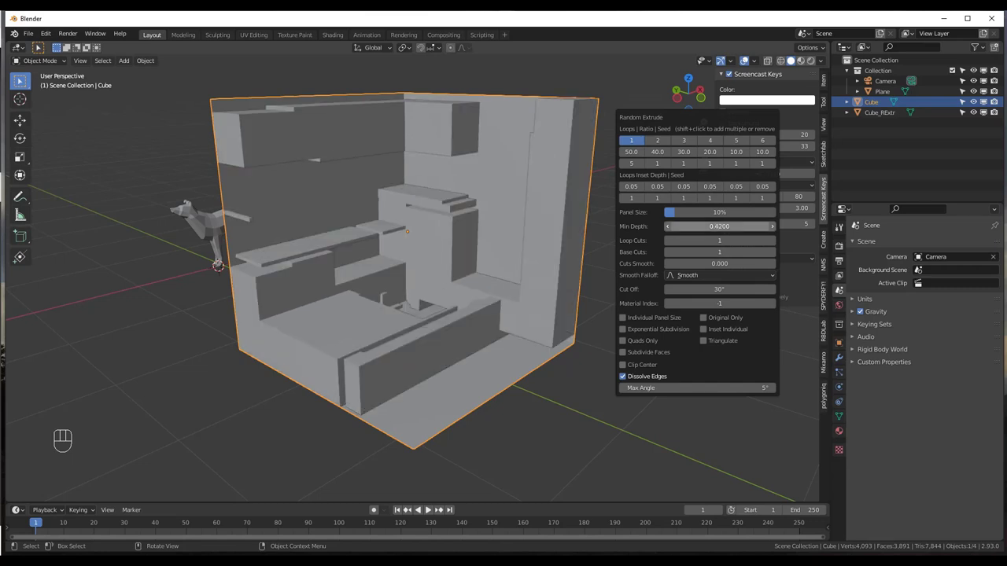
left_click(725, 227)
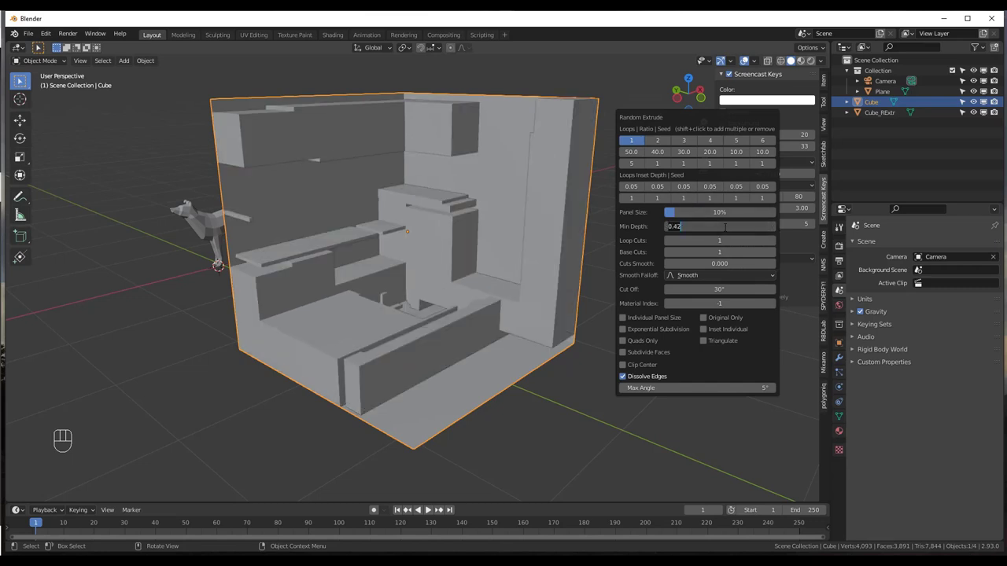
key("BackSpace")
key("BackSpace")
key("BackSpace")
key("BackSpace")
type(".01")
key("Return")
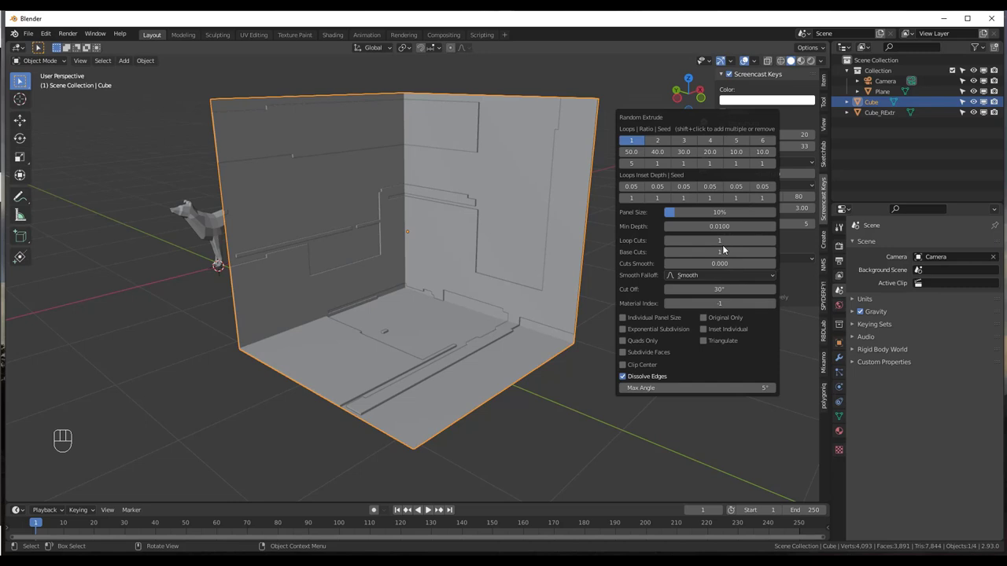
- Add loop 2 to the Random Extrude and enable individual panel sizes for the loops
left_click(662, 141, "shift")
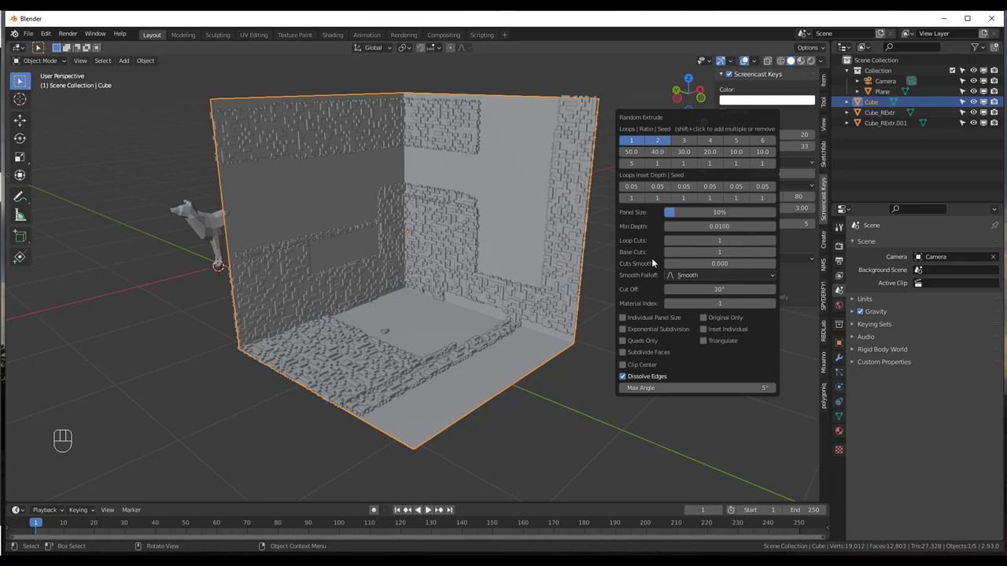
left_click(623, 318)
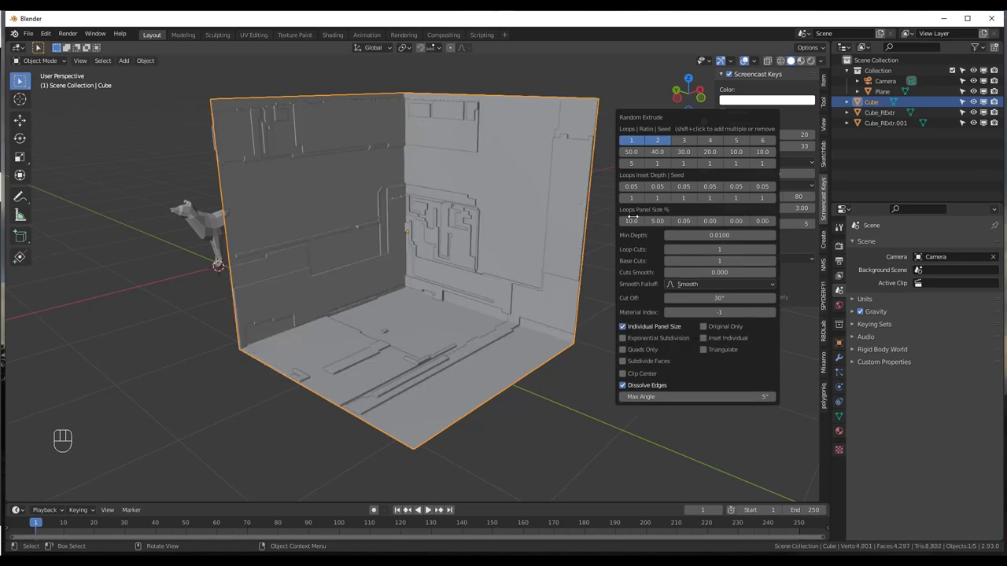
- Try loop 2 panel sizes of 1 and 0 percent in Random Extrude, and set the size back to 5
left_click(659, 221)
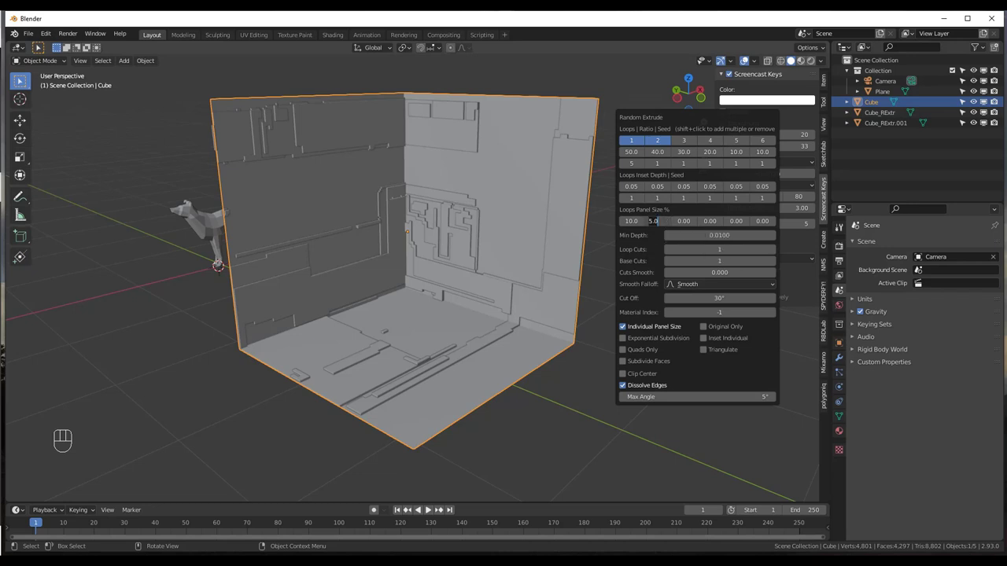
type("1")
key("Return")
left_click(658, 221)
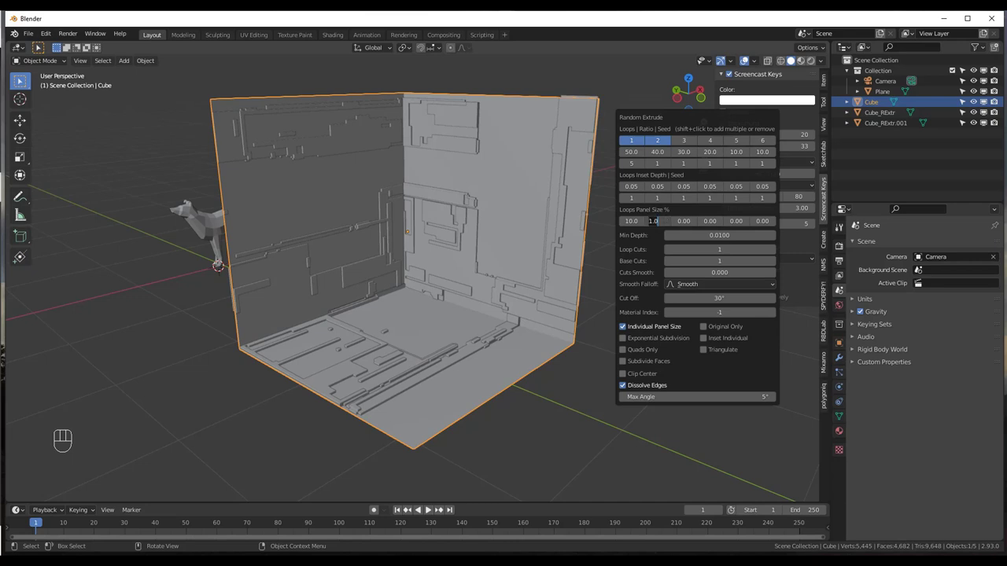
type("0")
key("Return")
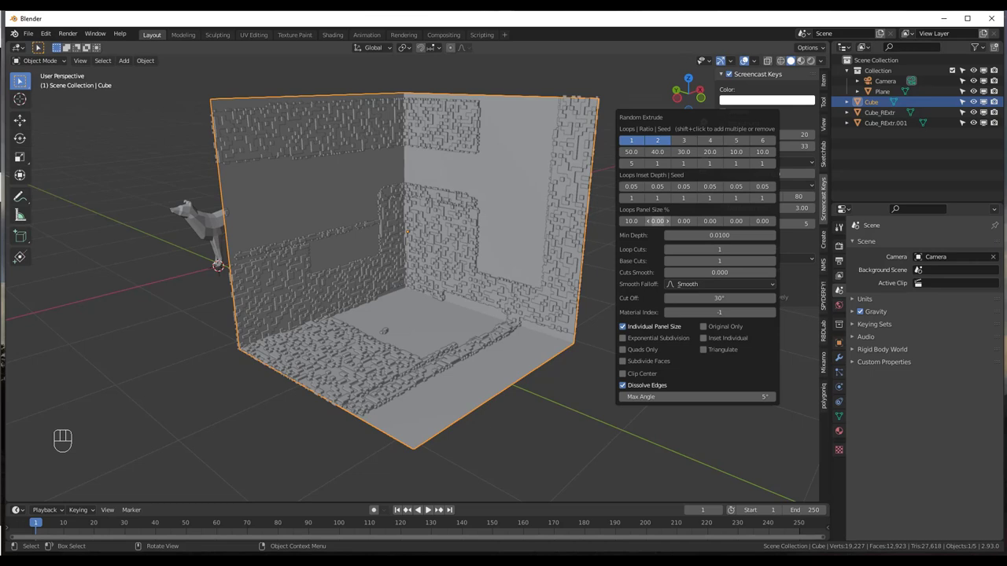
left_click(657, 221)
type("5")
key("Return")
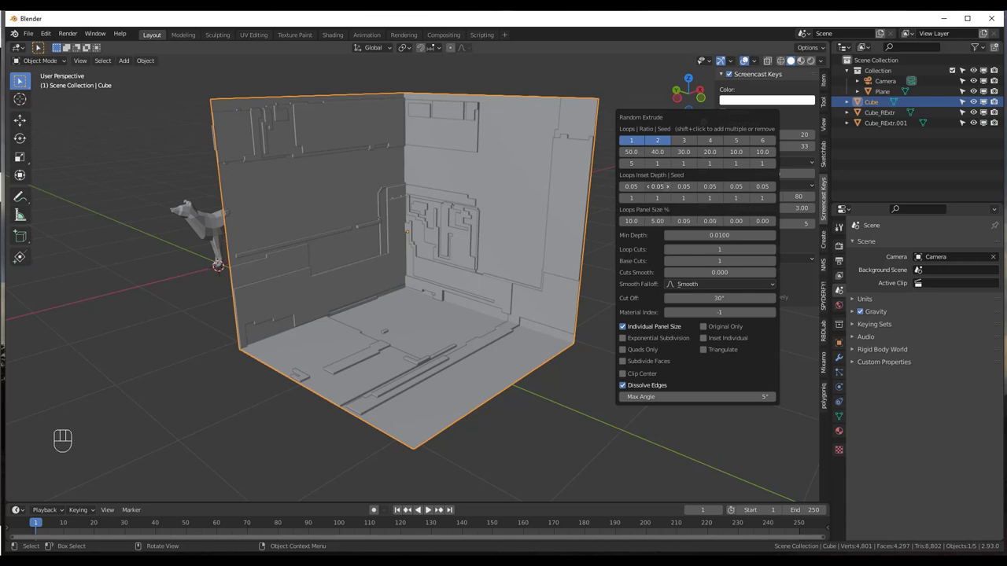
- Try an inset depth of 0.25 for loop 2 and set it back to 0.05
left_click(658, 187)
type("0.07")
key("BackSpace")
key("BackSpace")
key("BackSpace")
key("BackSpace")
type(".25")
key("Return")
left_click(658, 187)
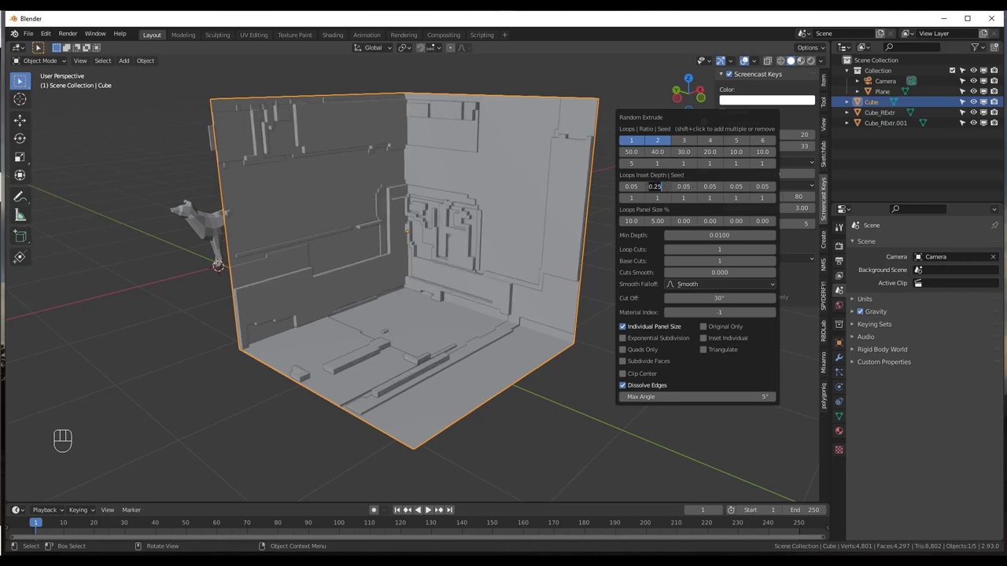
type(".05")
key("Return")
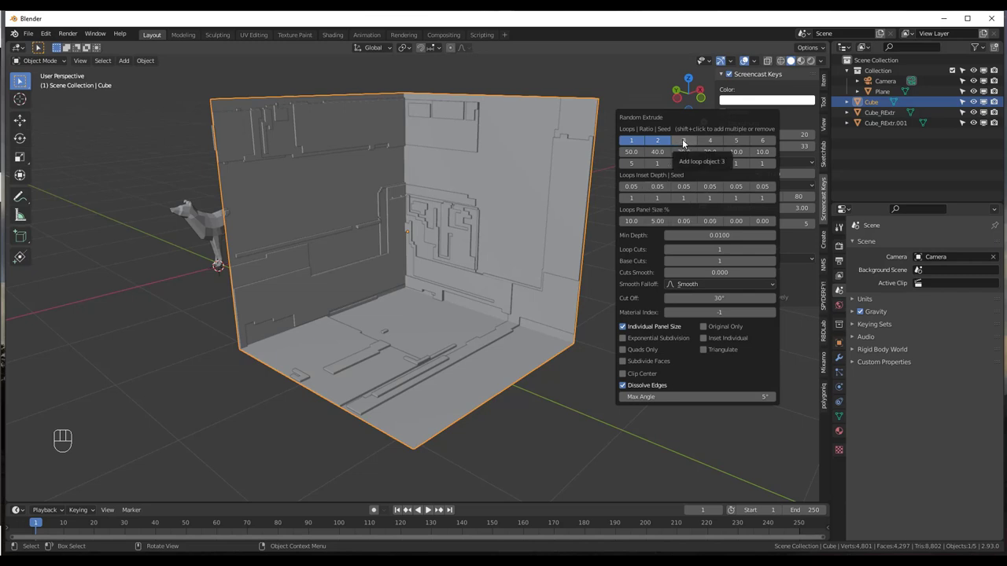
- Add loop 3 to the Random Extrude with a panel size of 1 percent and a loop seed of 2
key("shift")
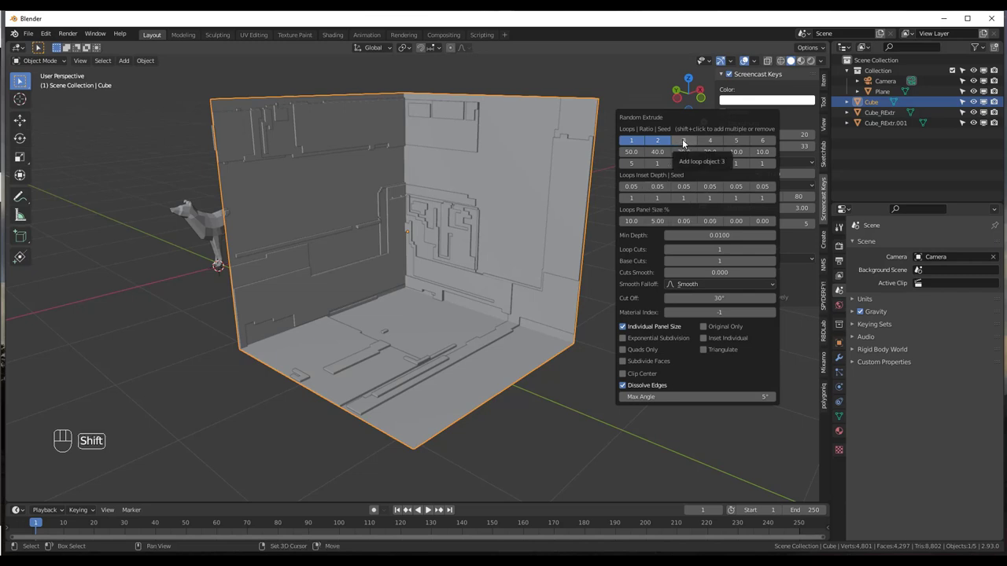
left_click(683, 141, "shift")
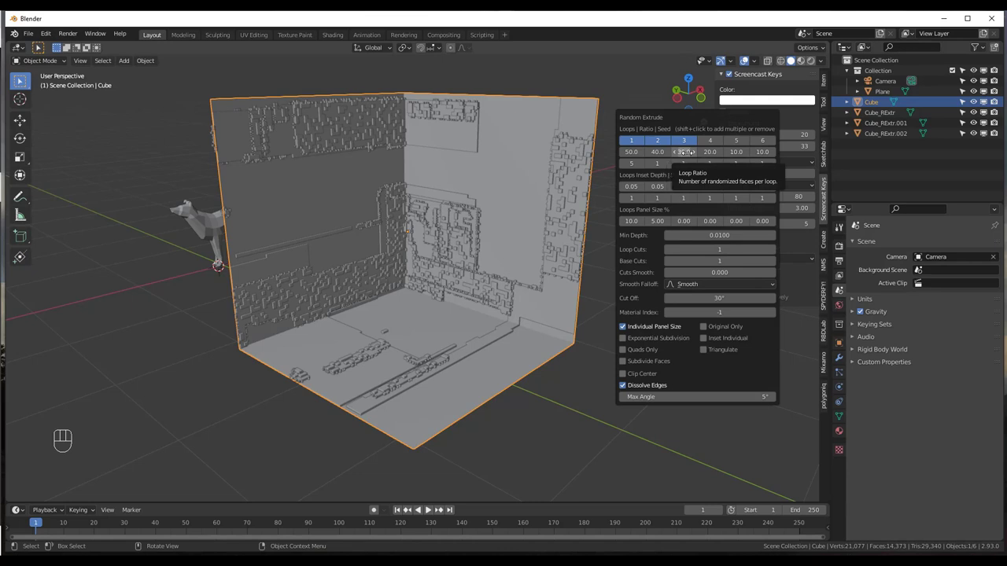
left_click(682, 221)
type("0.0")
key("BackSpace")
key("BackSpace")
key("BackSpace")
type("1")
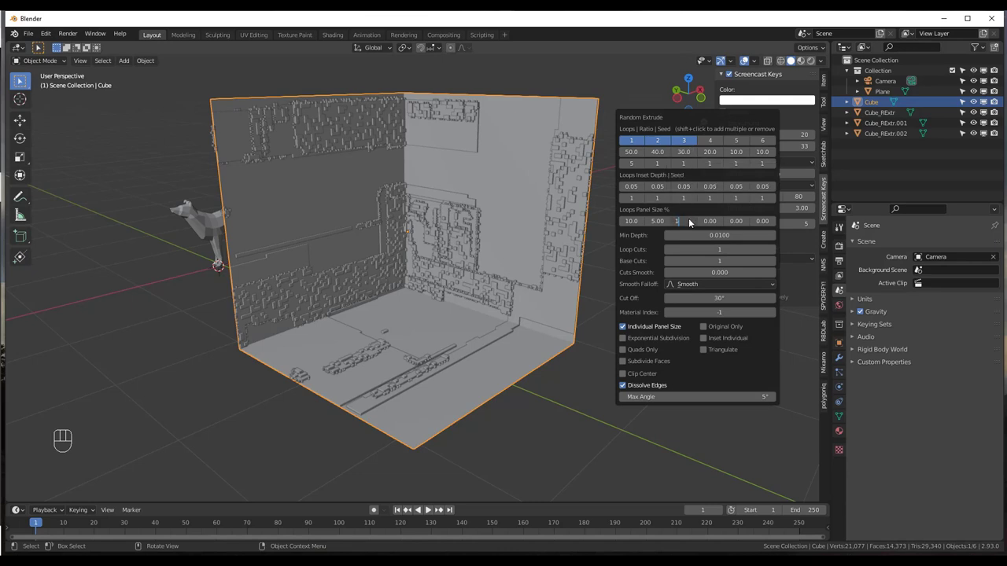
key("Return")
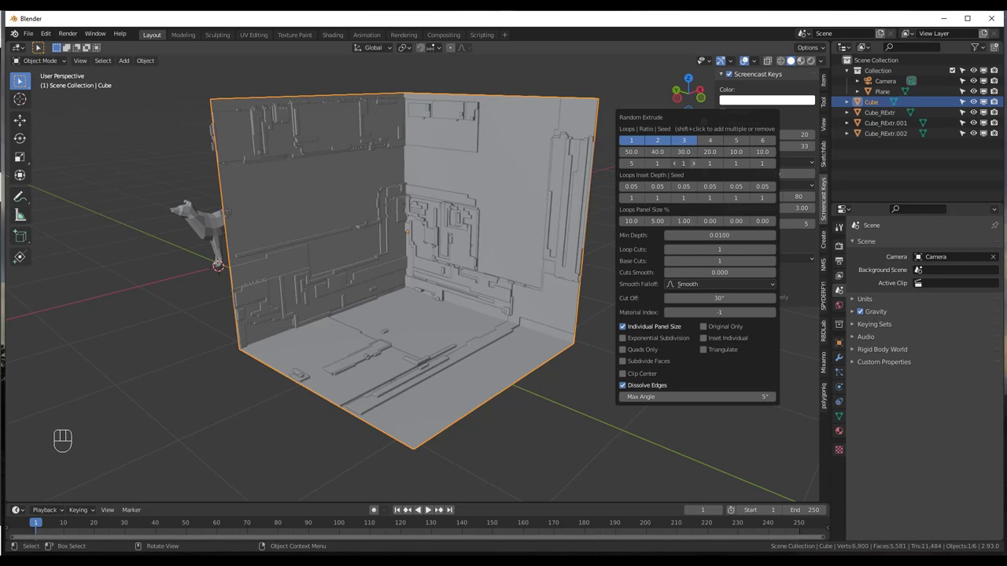
left_click(693, 162)
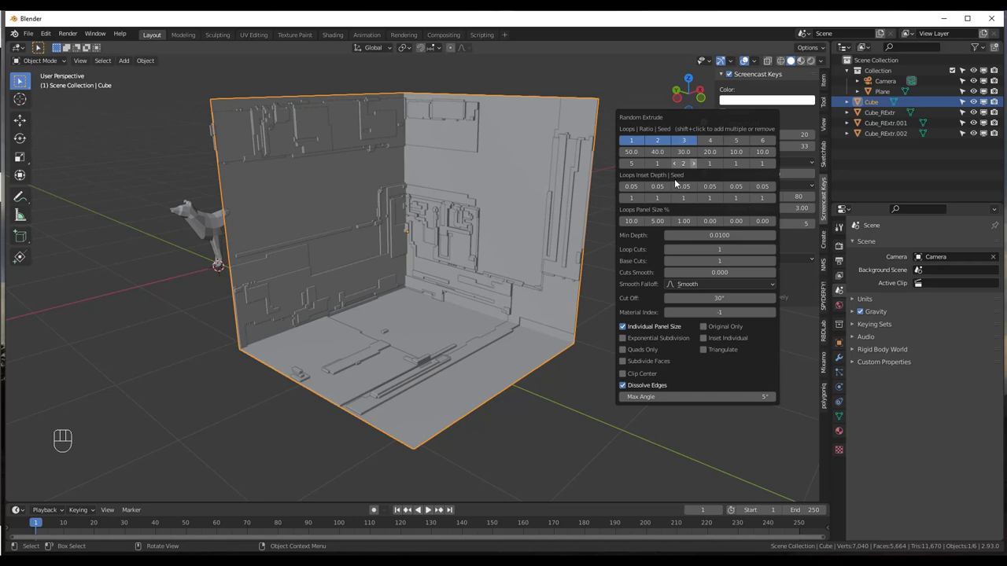
- Examine the extruded detail on the room's walls and floor up close and from a distance
scroll(497, 236, "up", 6)
scroll(558, 286, "up", 2)
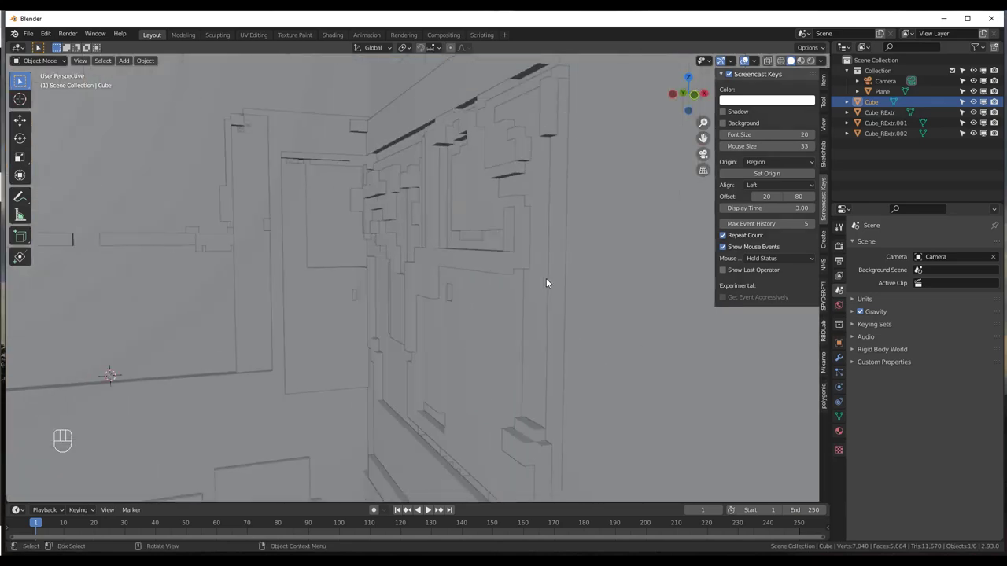
mouse_move(546, 278)
middle_mouse_down()
mouse_move(547, 265)
mouse_move(530, 265)
mouse_move(564, 288)
mouse_move(556, 284)
middle_mouse_up()
scroll(503, 258, "down", 8)
middle_click_drag(470, 238, 512, 225)
scroll(520, 218, "up", 3)
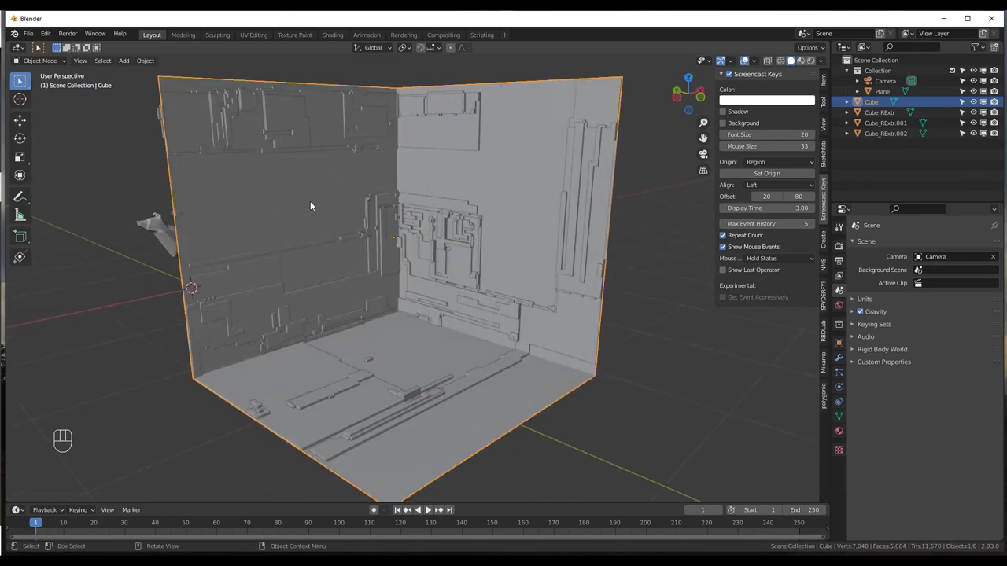
middle_click_drag(456, 260, 344, 171)
scroll(494, 257, "down", 3)
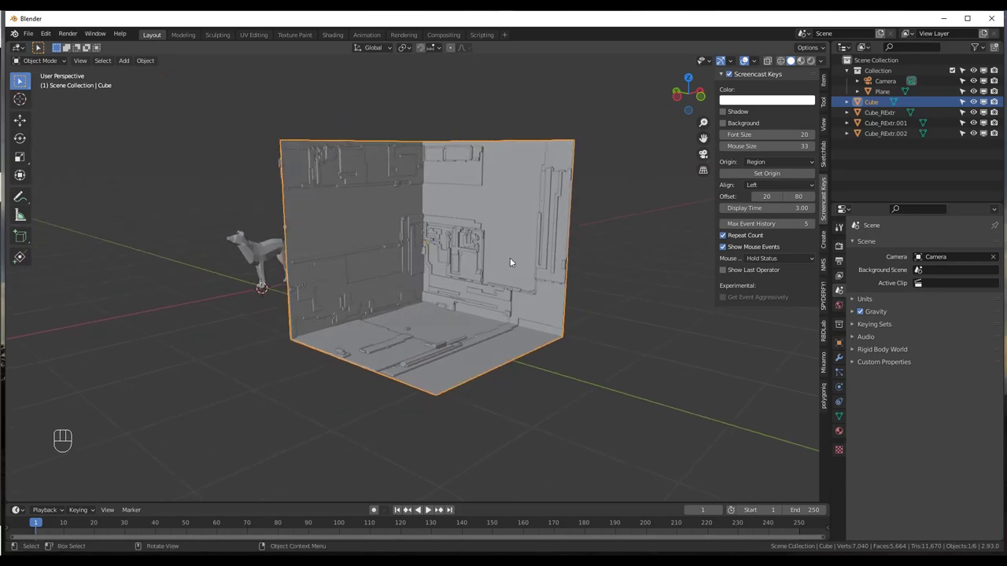
scroll(467, 211, "up", 5)
mouse_move(532, 198)
middle_mouse_down()
mouse_move(485, 208)
mouse_move(521, 206)
middle_mouse_up()
scroll(522, 206, "down", 5)
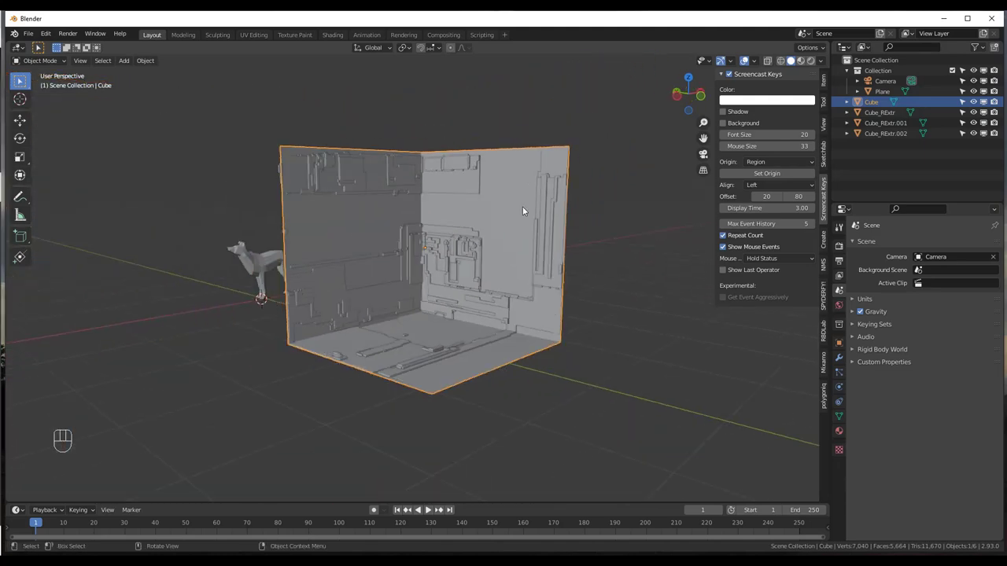
scroll(494, 197, "up", 5)
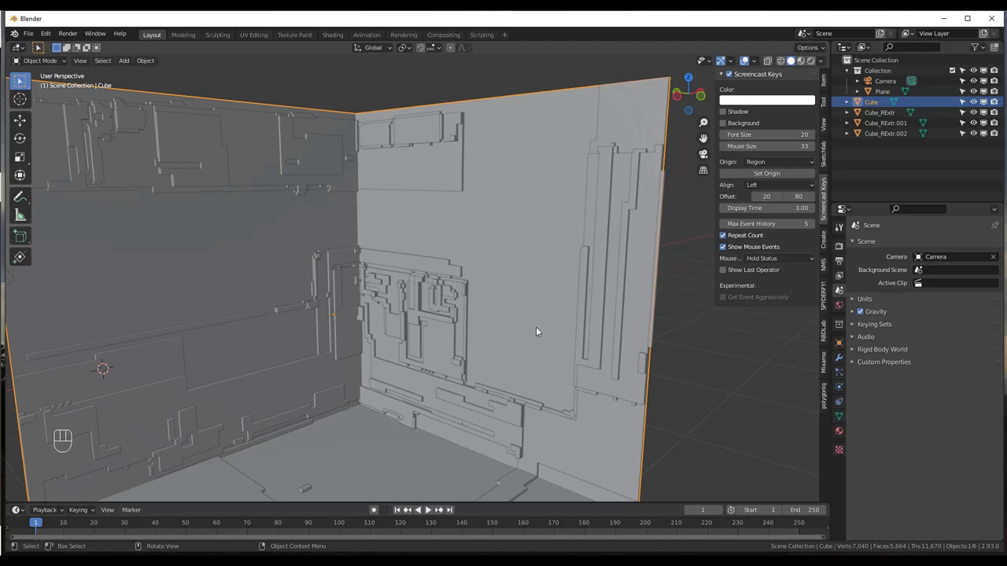
scroll(523, 259, "down", 4)
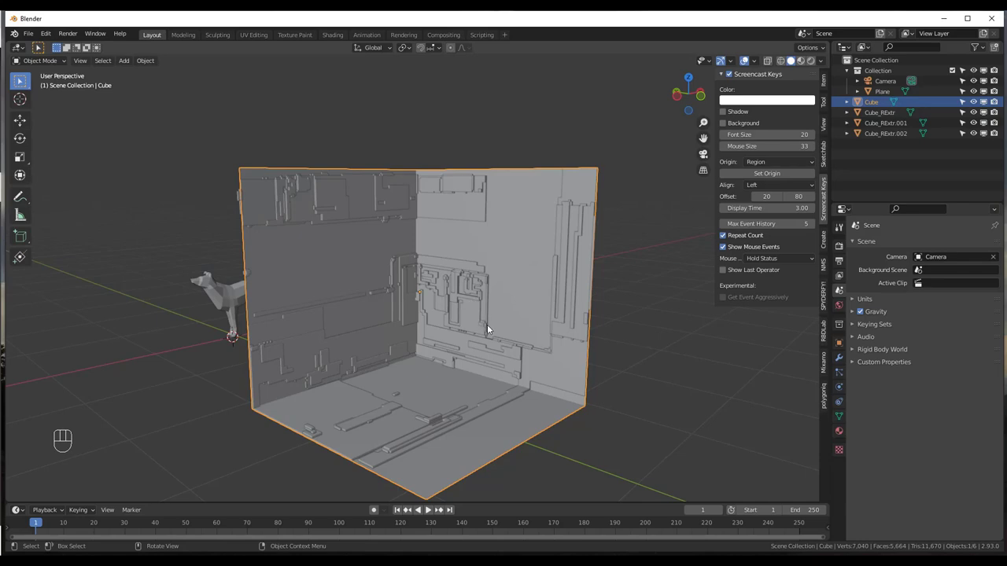
scroll(487, 324, "up", 5)
scroll(639, 294, "up", 2)
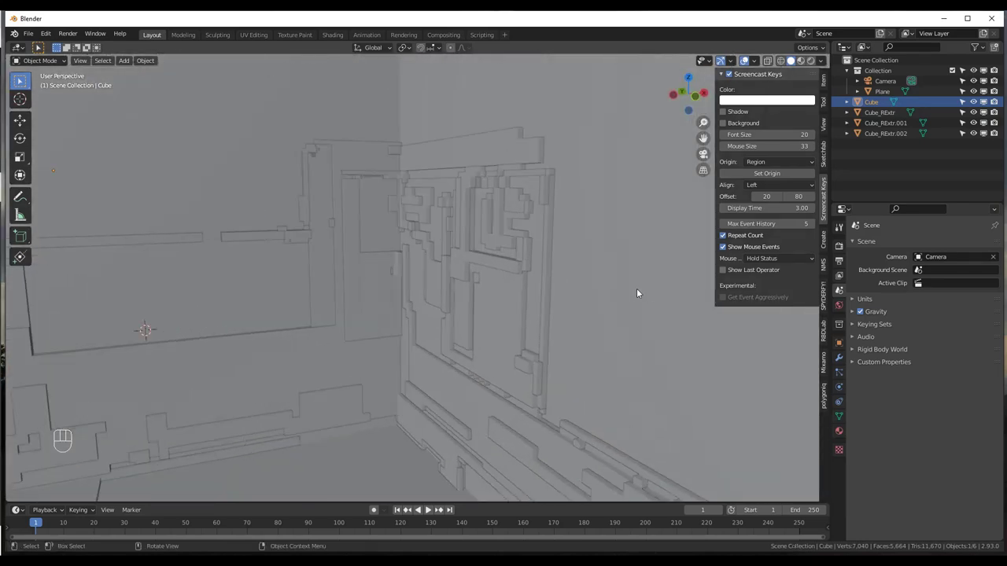
scroll(480, 274, "down", 5)
mouse_move(479, 274)
middle_mouse_down()
mouse_move(497, 266)
mouse_move(490, 268)
middle_mouse_up()
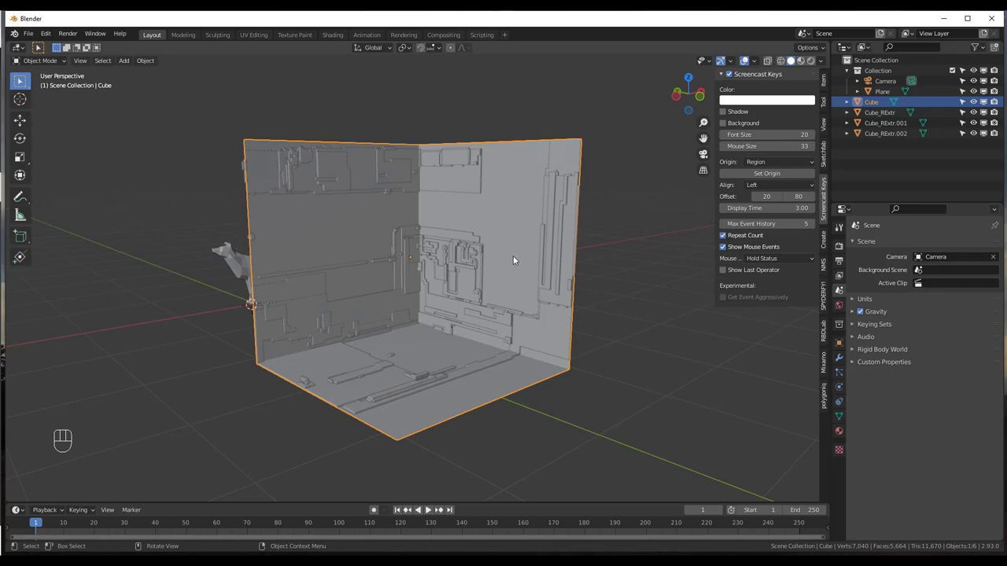
- Run Random Panels on the extruded room mesh with the panel amount set to 24%
key("Tab")
key("shift+q")
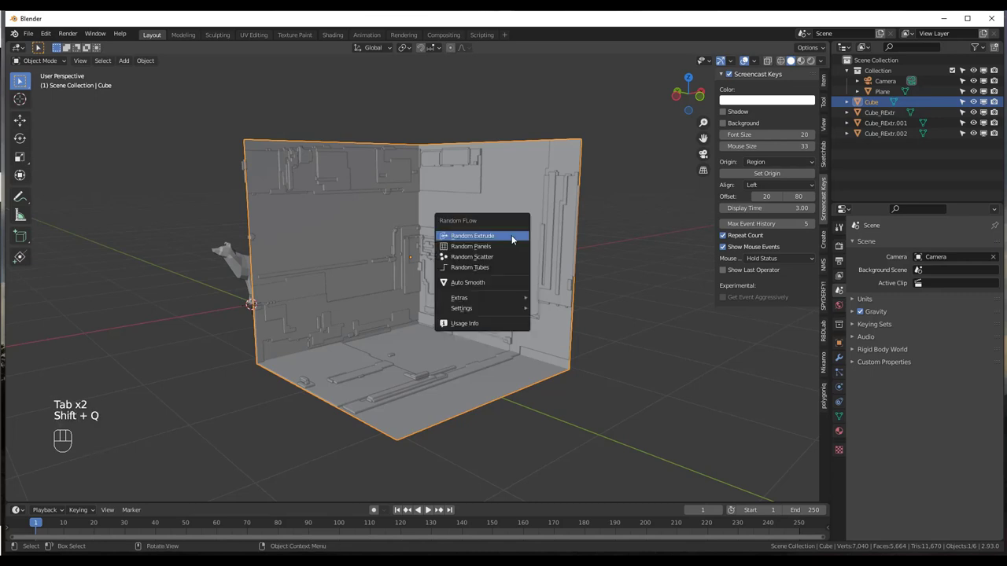
left_click(491, 246)
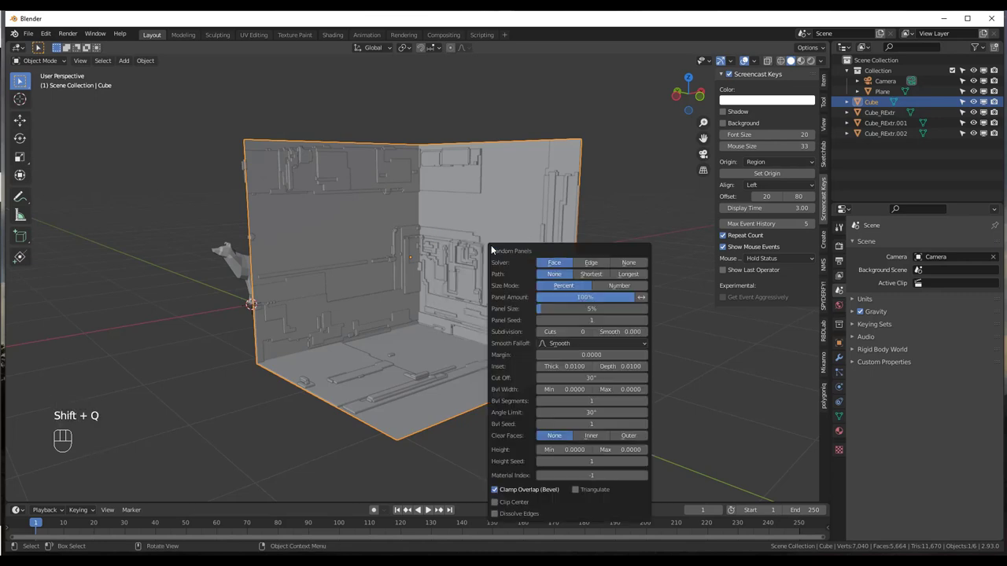
left_click_drag(531, 250, 640, 174)
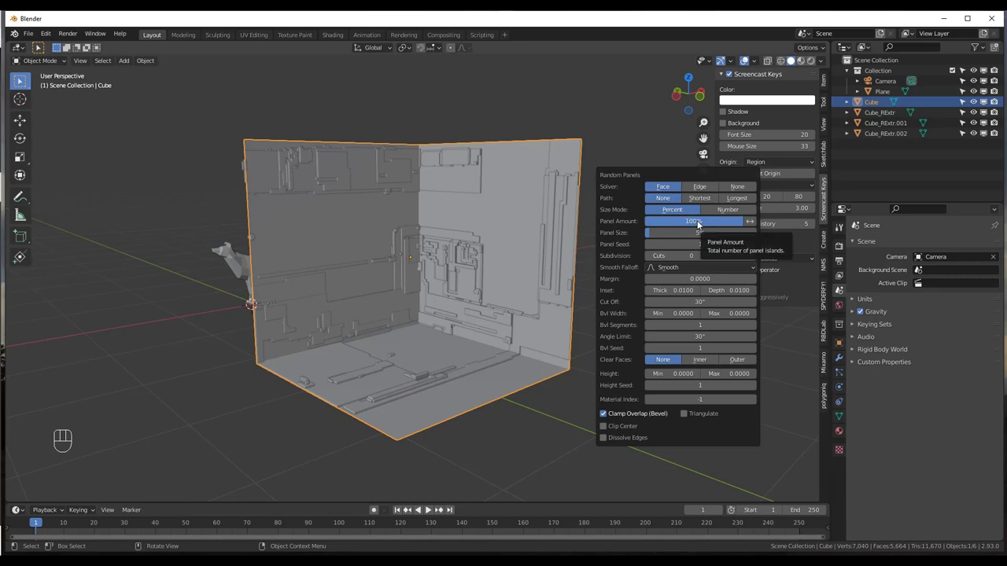
left_click_drag(716, 225, 667, 221)
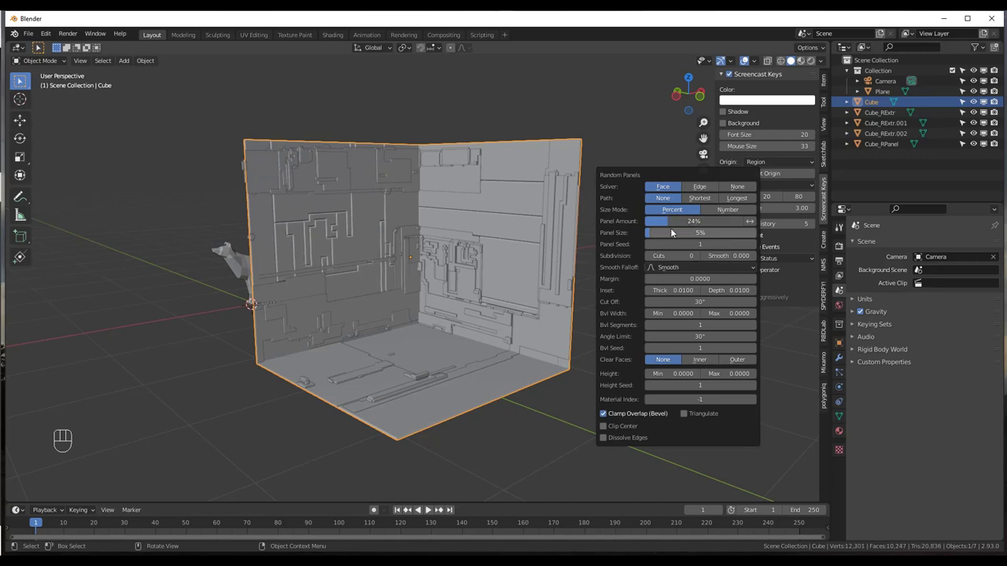
- Try panel sizes of 0% and 7% in Random Panels, and set the size back to 5%
left_click_drag(670, 231, 659, 232)
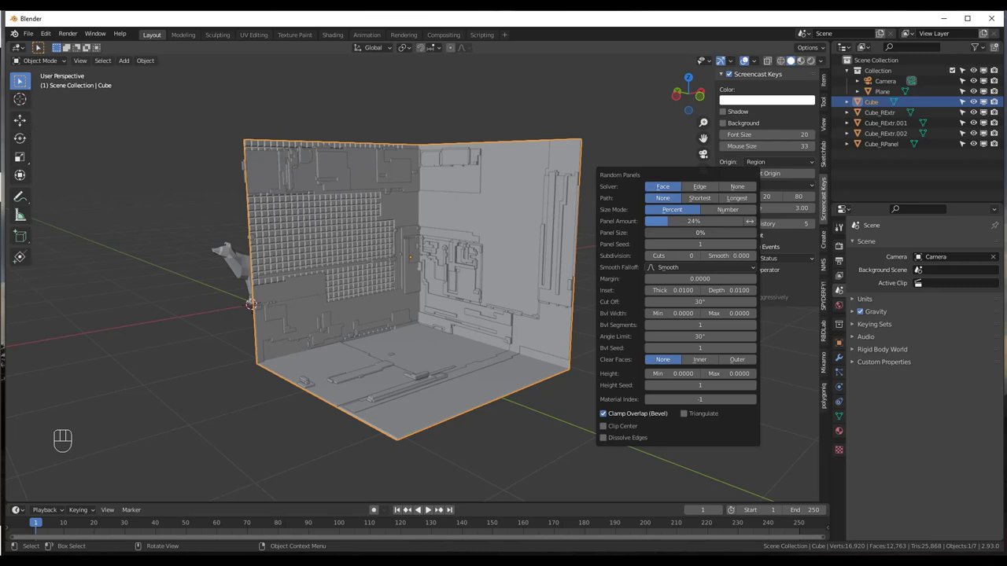
mouse_move(659, 232)
left_mouse_down()
mouse_move(715, 232)
mouse_move(651, 232)
left_mouse_up()
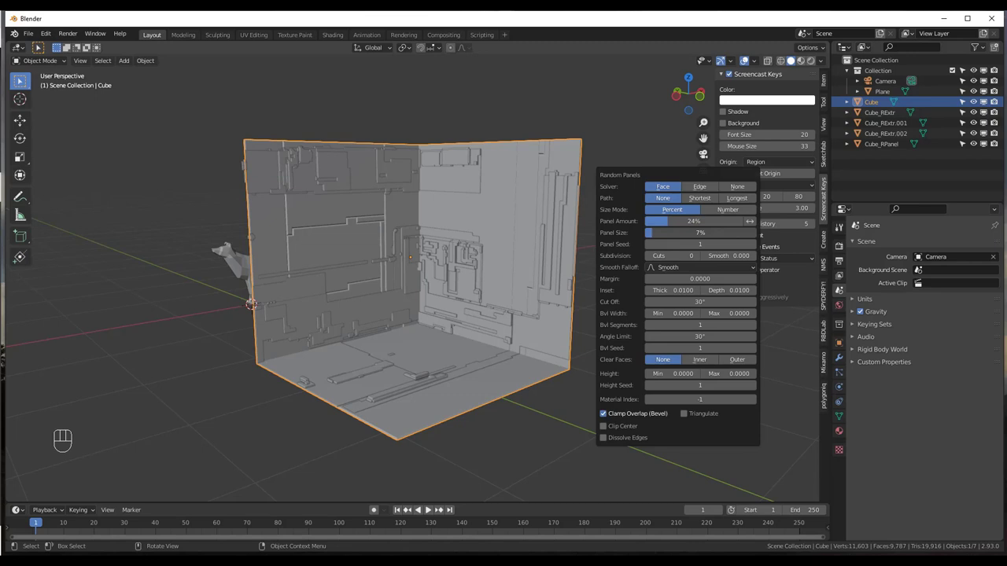
left_click_drag(651, 232, 649, 232)
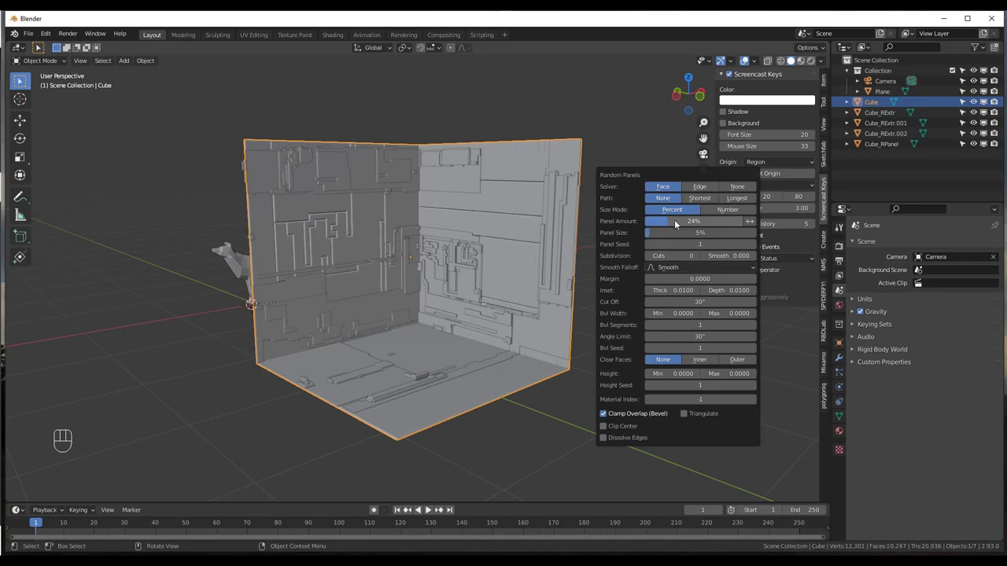
- Raise the panel seed of the Random Panels one value at a time to 4
left_click(753, 247)
left_click(753, 247)
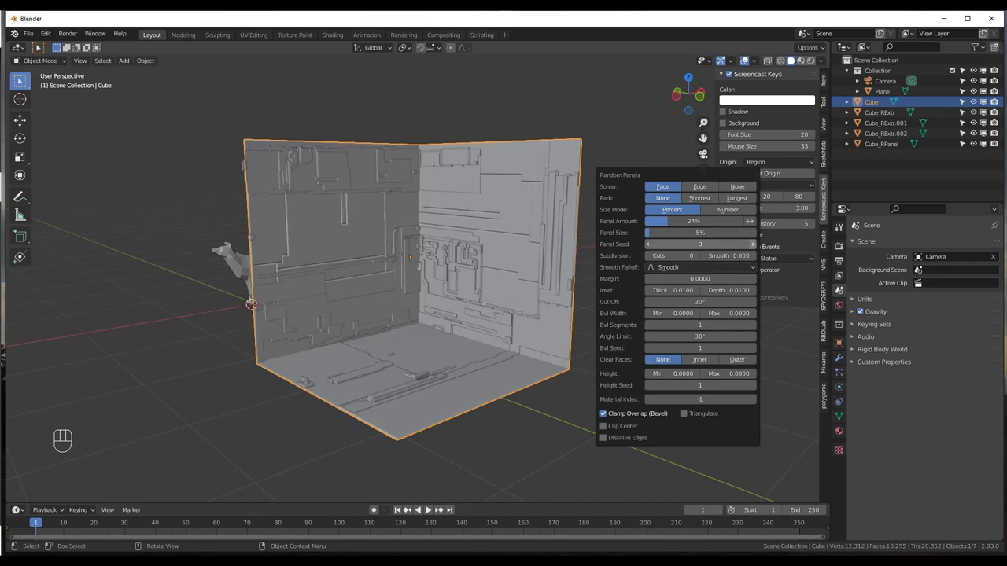
left_click(753, 247)
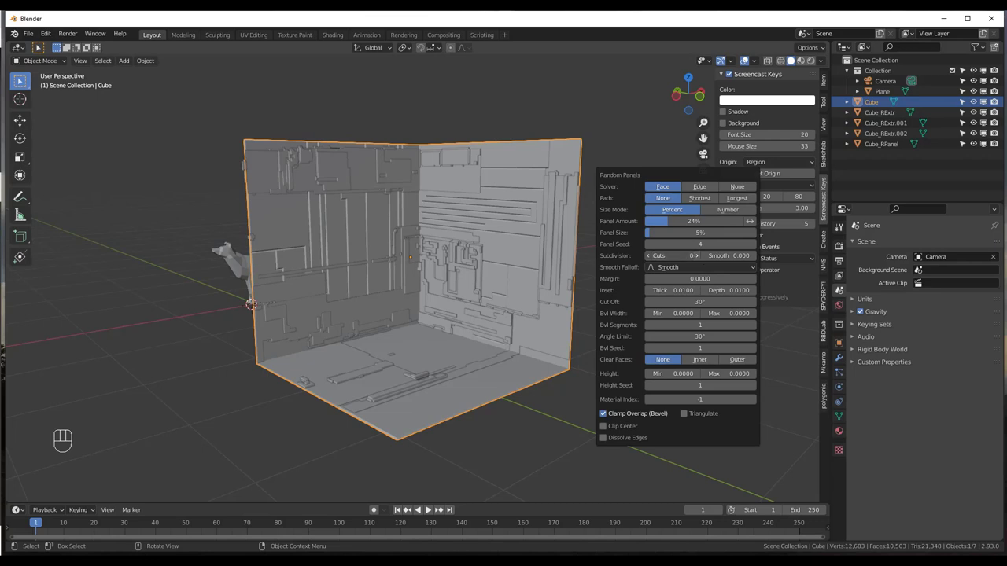
- Try 1 and 2 subdivision cuts for the Random Panels and set the cuts back to 0
left_click(695, 256)
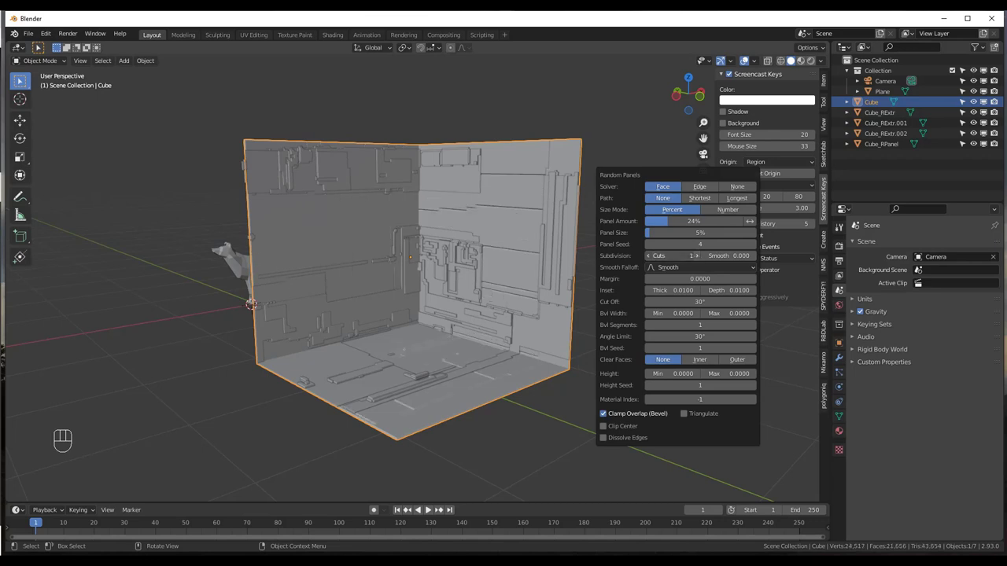
left_click(697, 257)
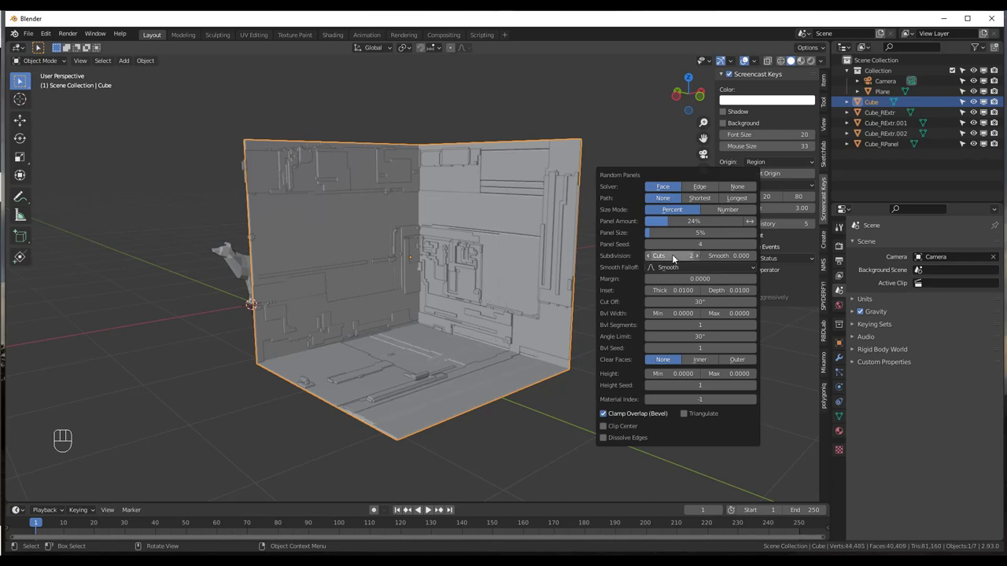
left_click(676, 256)
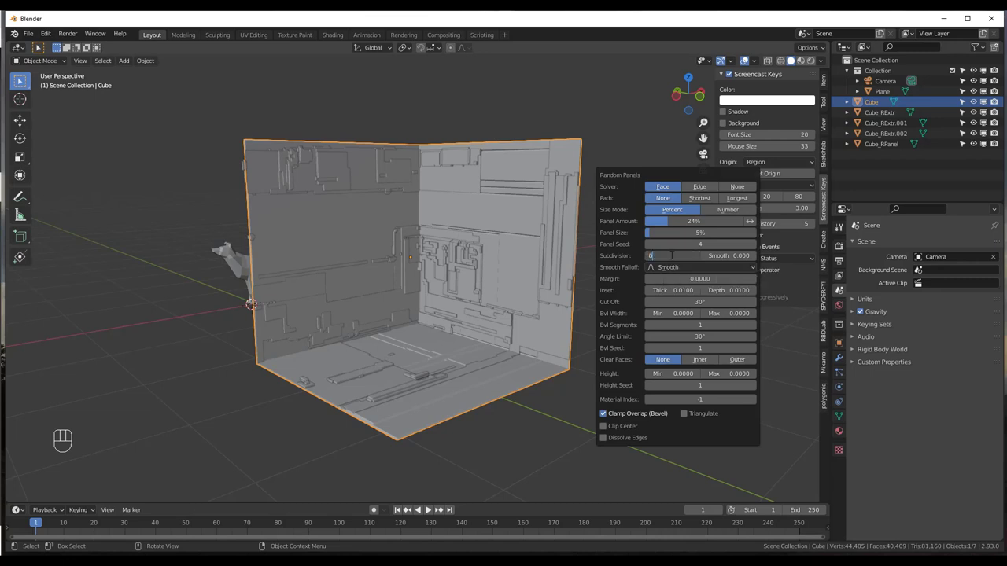
type("0")
key("Return")
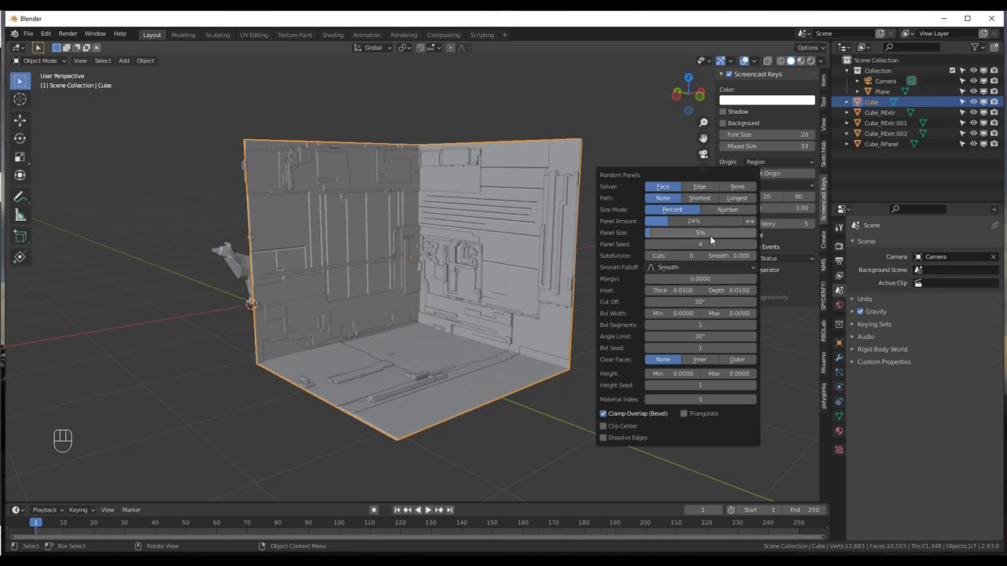
- Raise the panel seed of the Random Panels further to 8
left_click(752, 245)
left_click(752, 245)
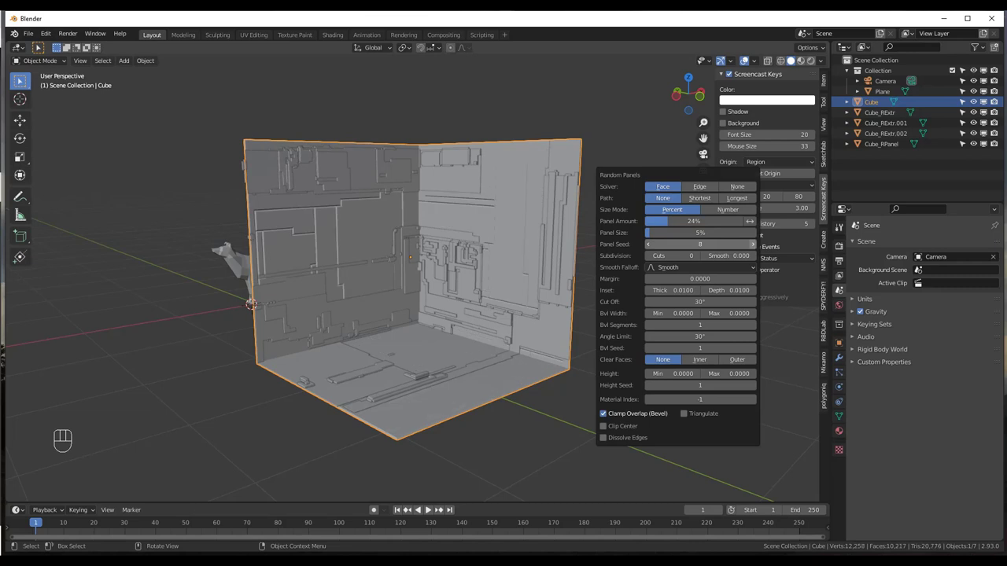
- Raise the panel seed of the Random Panels by two more values
left_click(752, 245)
left_click(752, 245)
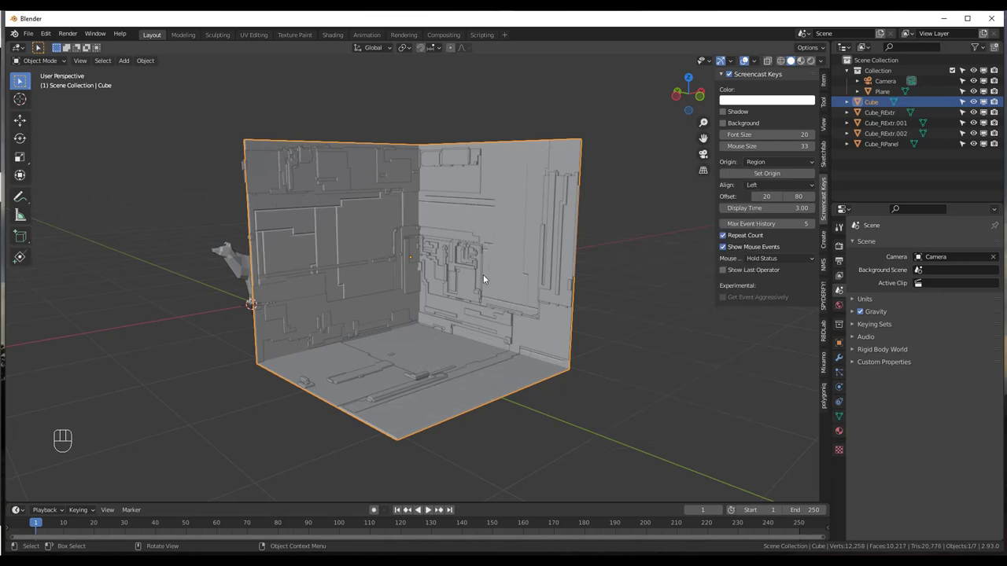
- Select the generated Random Panels object on the room walls and switch it to Edit Mode
middle_click_drag(483, 274, 430, 269)
scroll(430, 269, "up", 4)
left_click(307, 211)
middle_click_drag(307, 209, 481, 187)
scroll(420, 209, "down", 5)
scroll(463, 200, "up", 4)
scroll(485, 209, "down", 3)
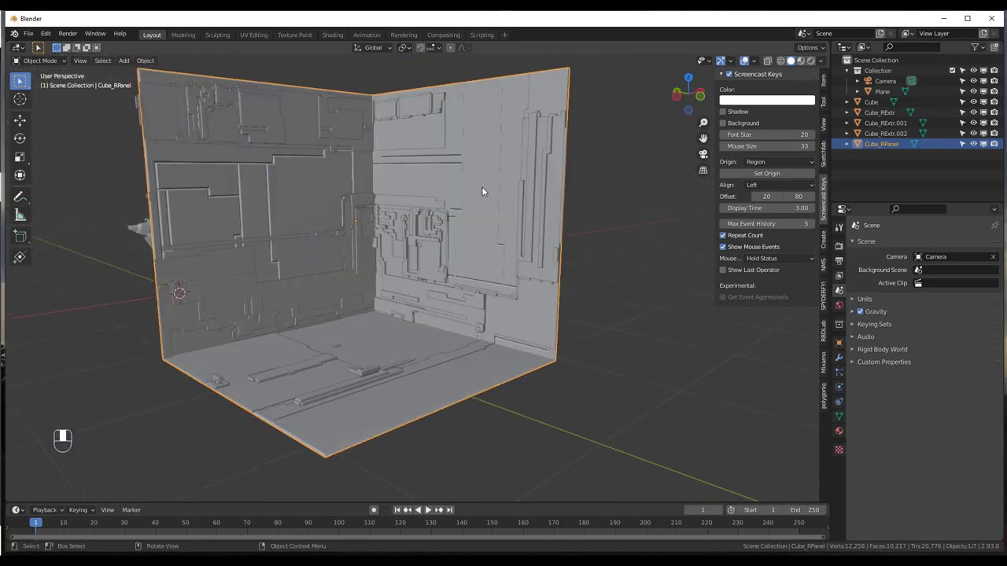
left_click(485, 189)
left_click(492, 185)
key("Tab")
key("Tab")
key("Tab")
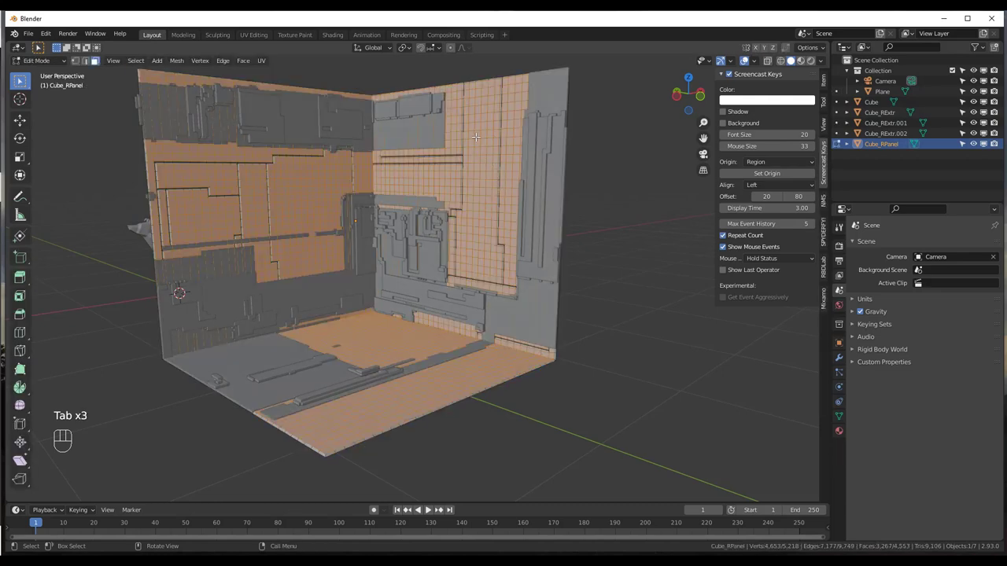
- Select separate face patches on the panel mesh, two on each wall and one on the floor, and return to Object Mode
left_click(489, 268, "alt")
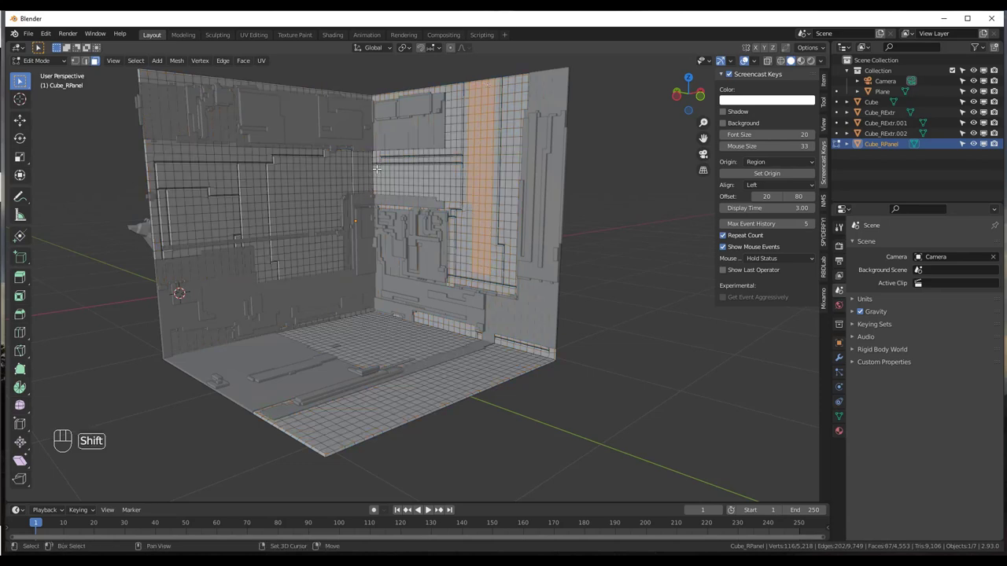
left_click_drag(375, 169, 454, 191, "shift")
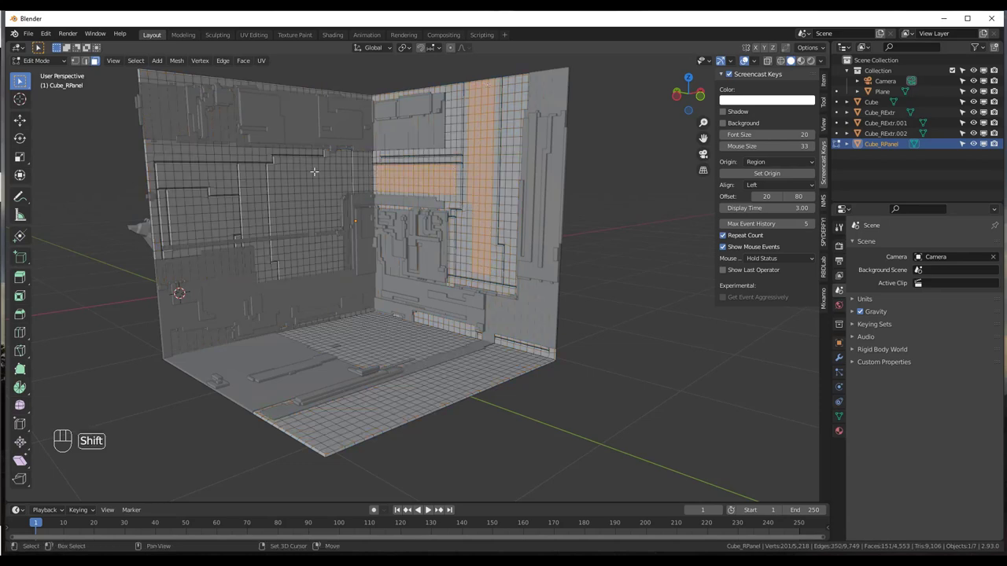
left_click_drag(326, 170, 286, 216, "shift")
left_click_drag(288, 244, 339, 263, "shift")
left_click_drag(408, 325, 340, 349, "shift")
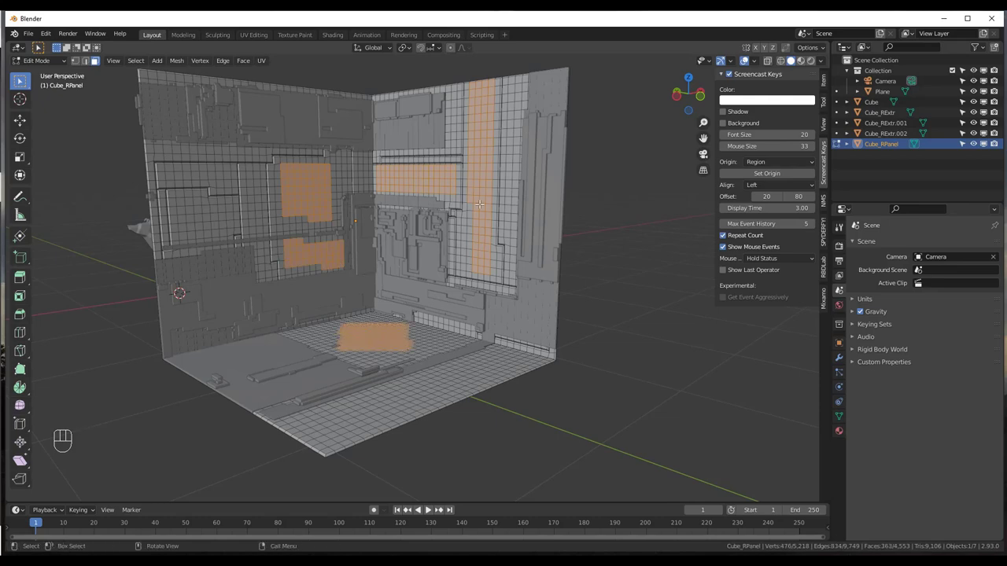
key("Tab")
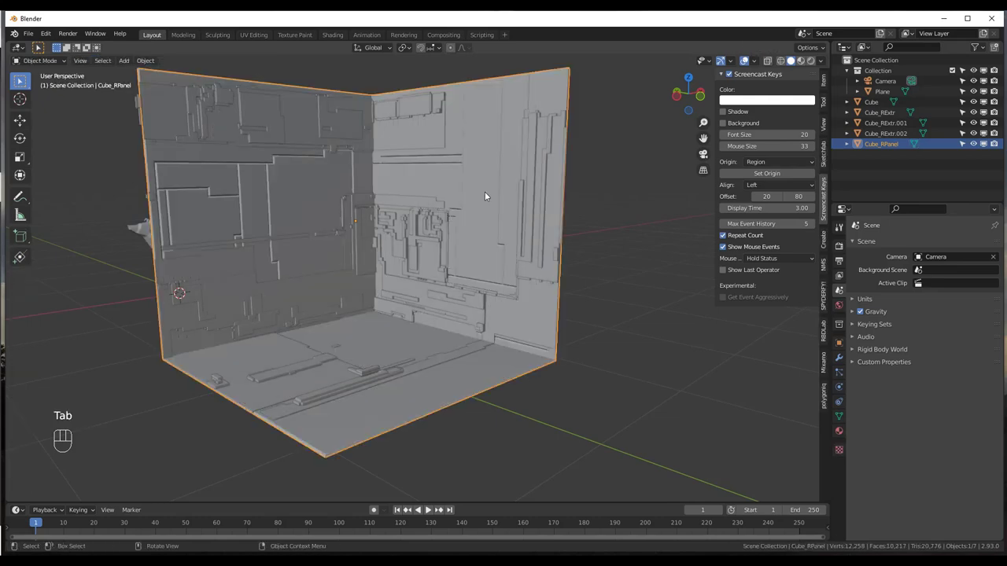
- Run Random Extrude on the panel object's selected faces with loops 1 and 2 and a minimum depth of 0.03
key("shift+q")
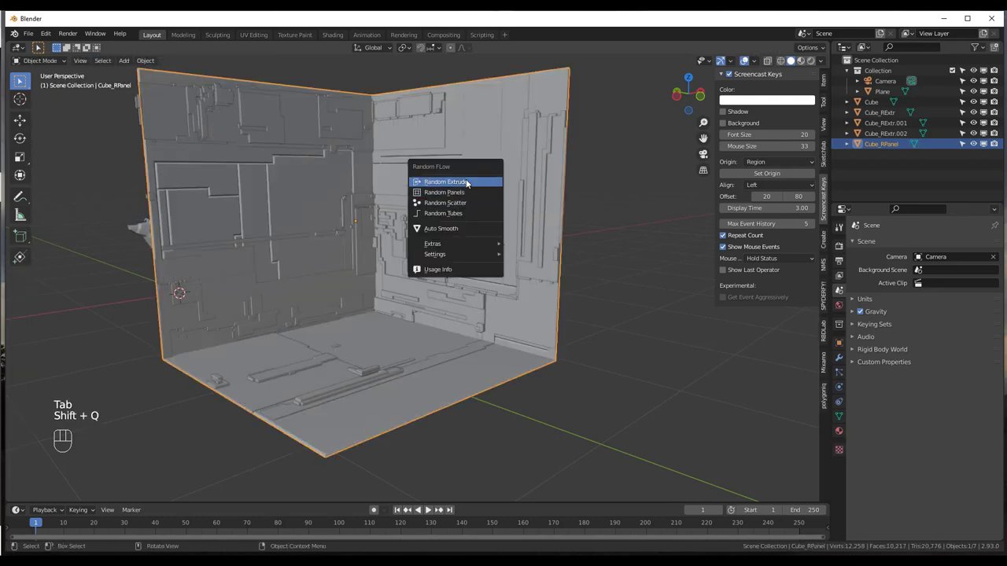
left_click(481, 184)
left_click(484, 208)
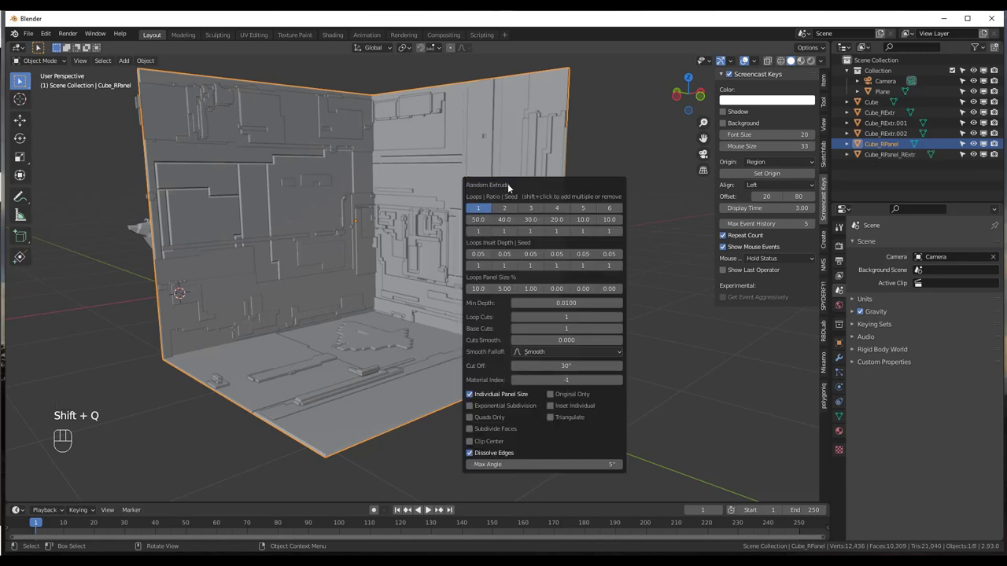
left_click_drag(507, 183, 611, 175)
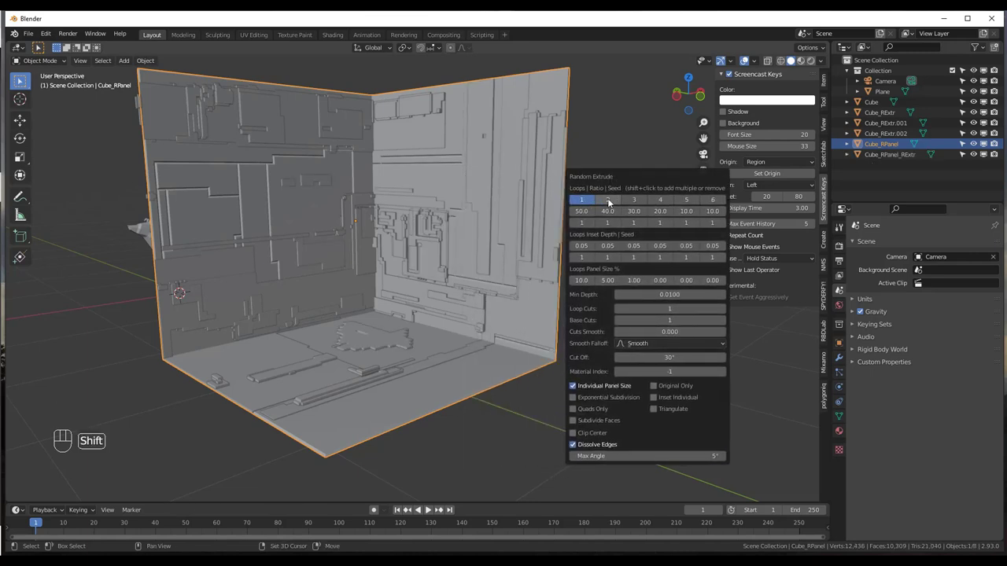
left_click(608, 201, "shift")
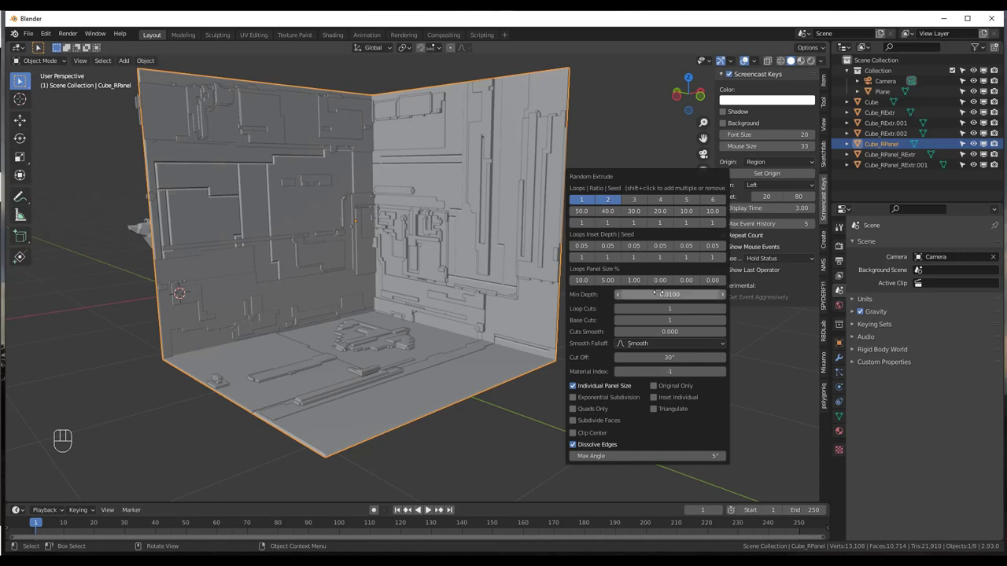
left_click(722, 296)
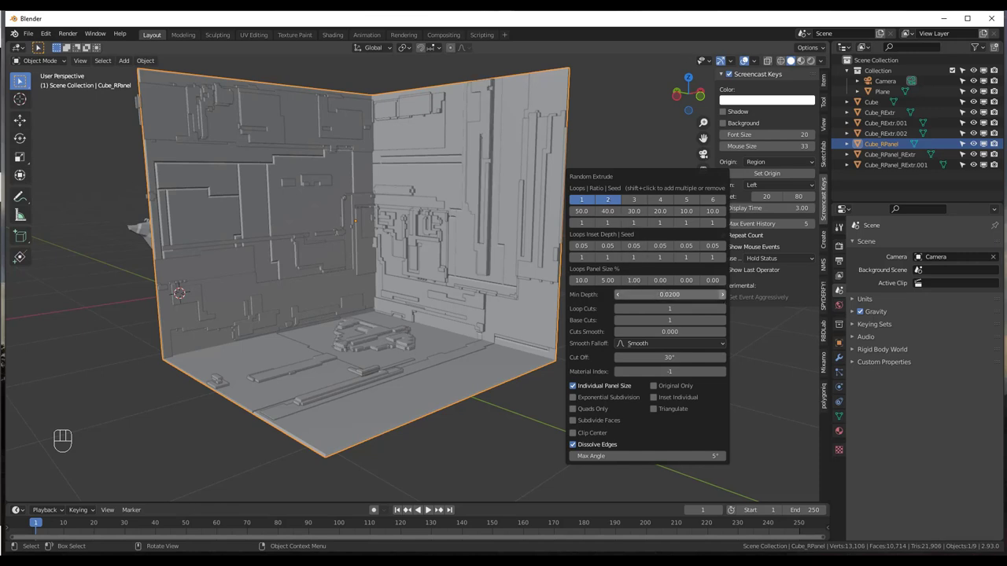
left_click(722, 296)
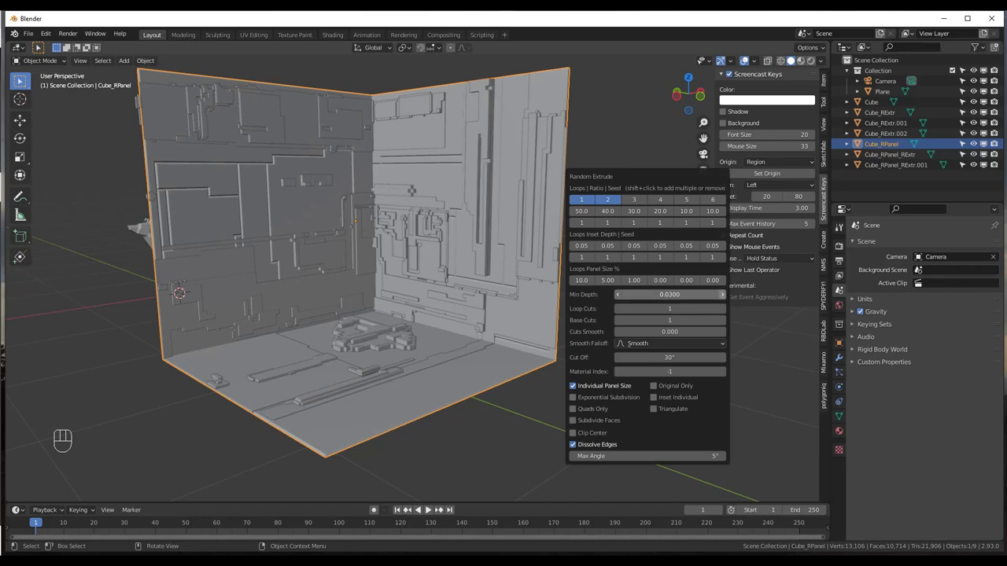
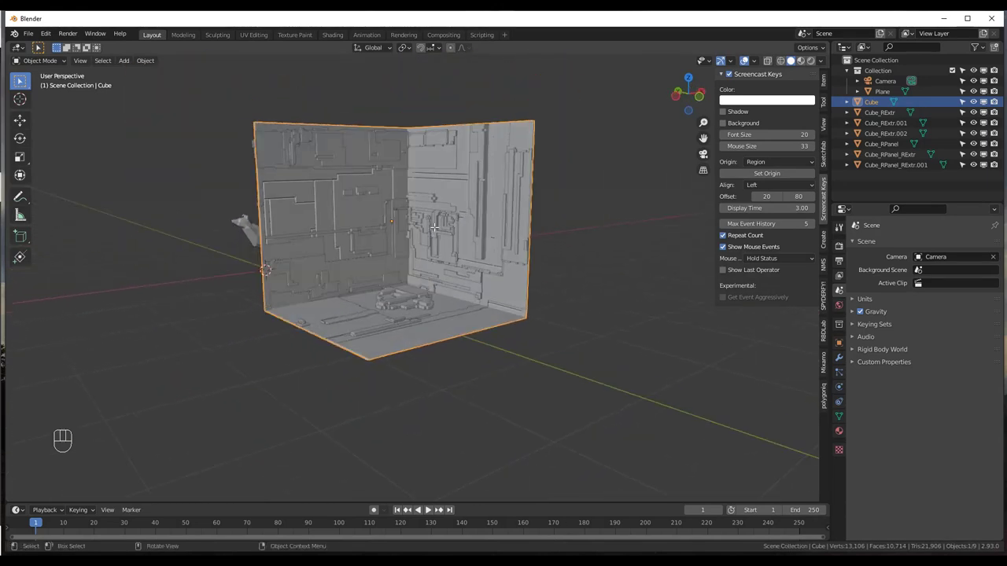
- Put the room Cube in Edit Mode and hide Cube_RExtr, Cube_RExtr.001, Cube_RExtr.002 and Cube_RPanel
key("Tab")
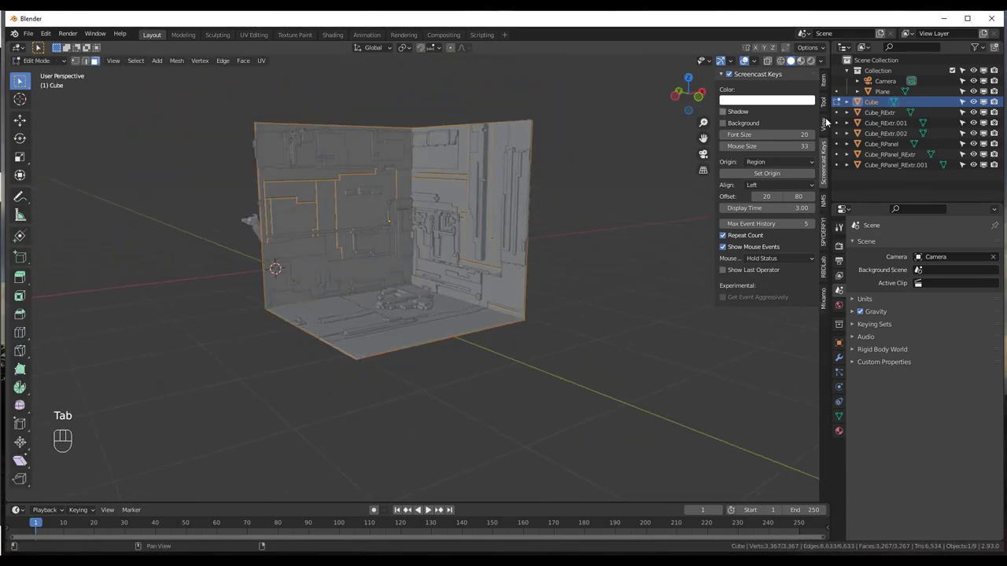
left_click(972, 113)
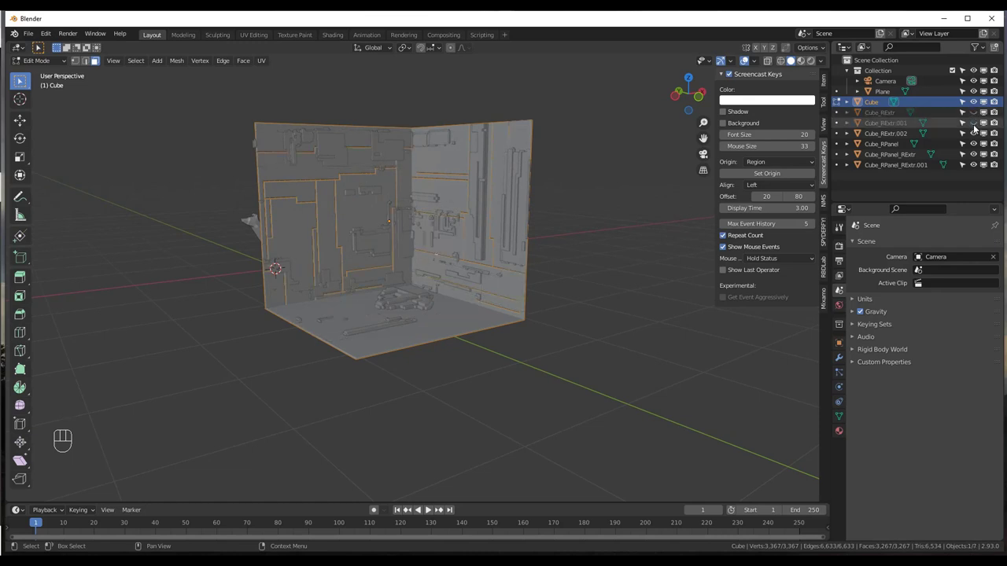
left_click(972, 123)
left_click(973, 133)
left_click(973, 144)
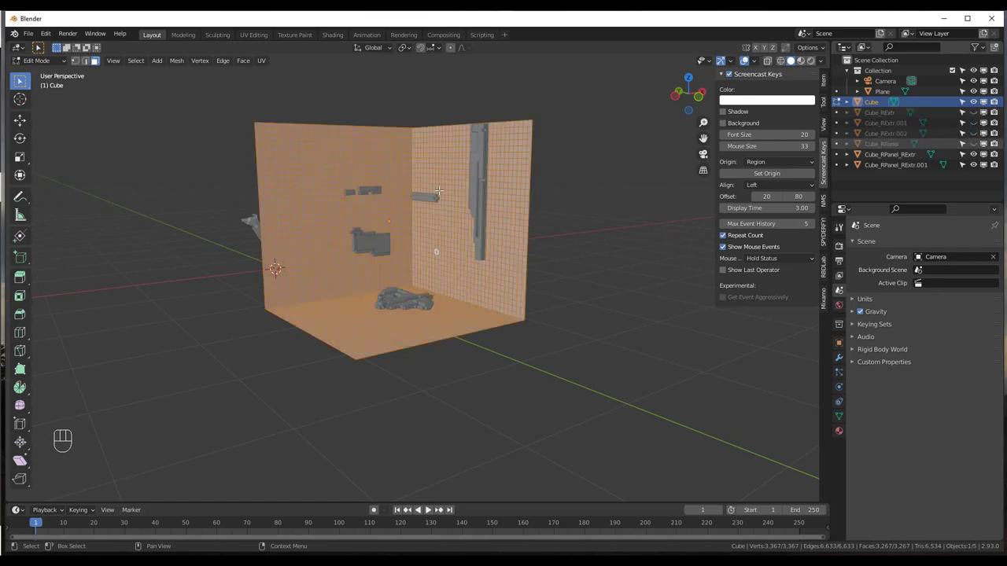
- Box-select several broad vertical bands of faces on both walls of the Cube, extending across the floor
middle_click_drag(340, 178, 291, 130)
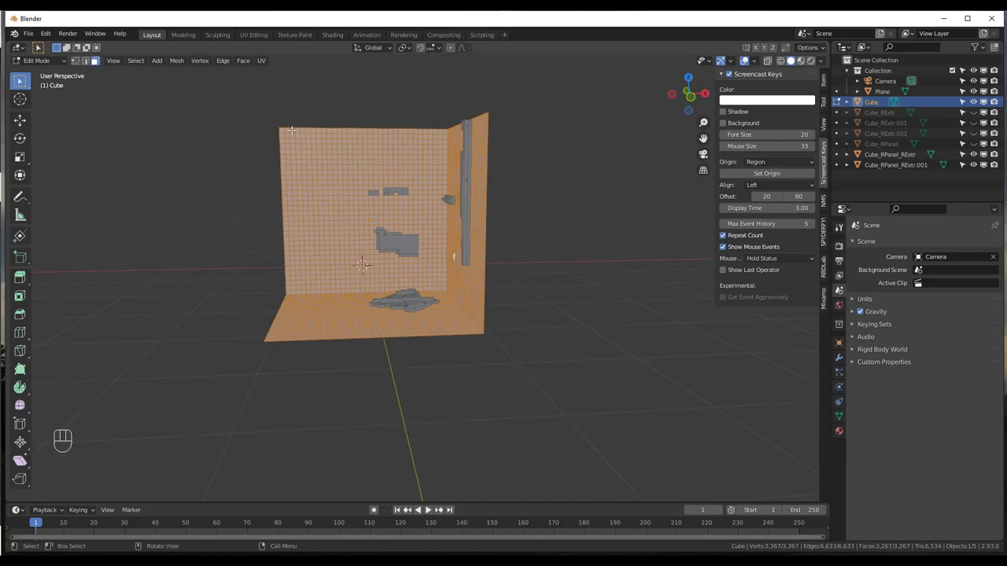
left_click_drag(292, 96, 336, 366)
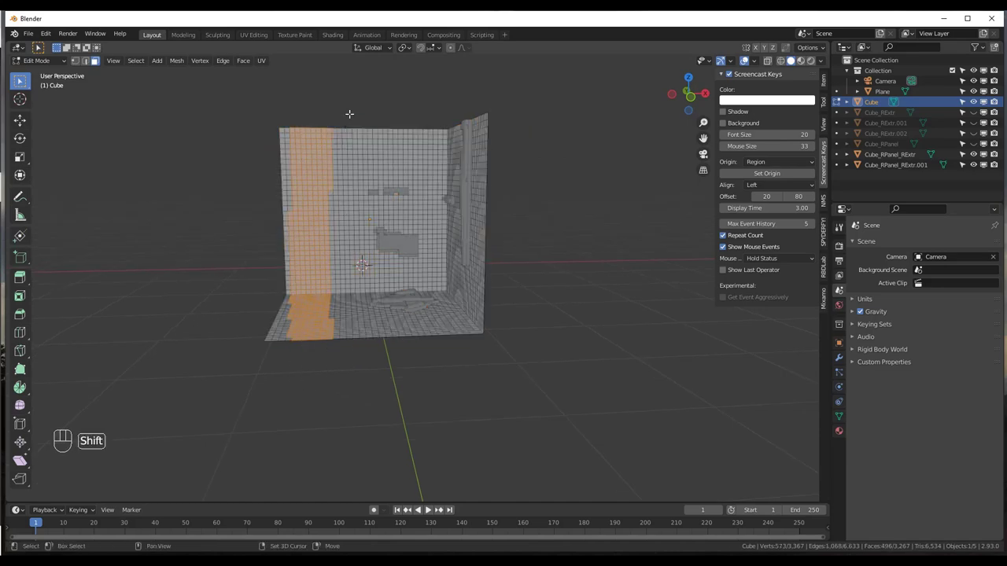
left_click_drag(355, 112, 399, 359, "shift")
left_click_drag(400, 359, 412, 395, "shift")
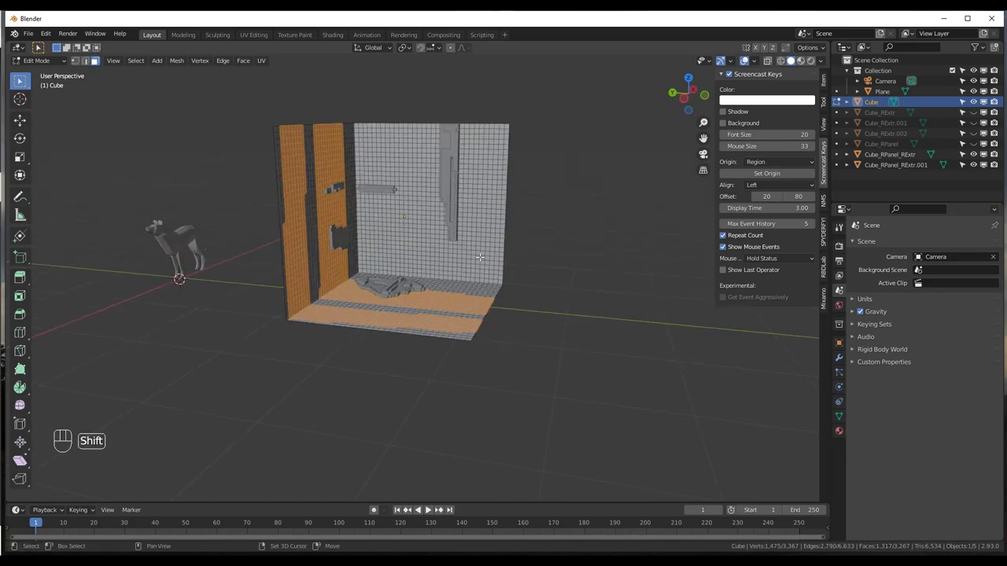
left_click_drag(373, 110, 406, 354, "shift")
left_click_drag(423, 110, 468, 357, "shift")
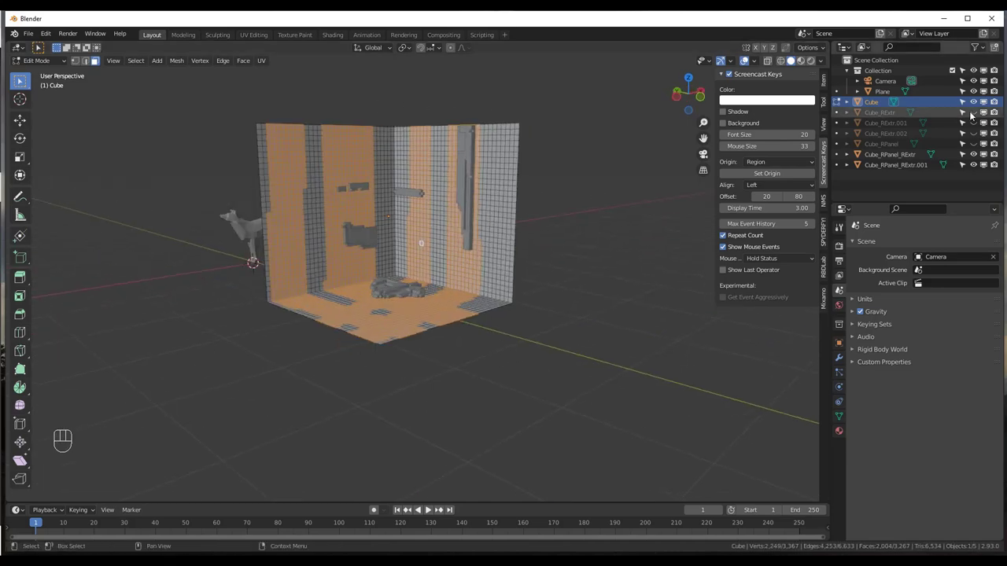
- Show the four hidden extrusion and panel objects again and return the Cube to Object Mode
left_click(972, 113)
left_click(973, 123)
left_click(974, 134)
left_click(973, 144)
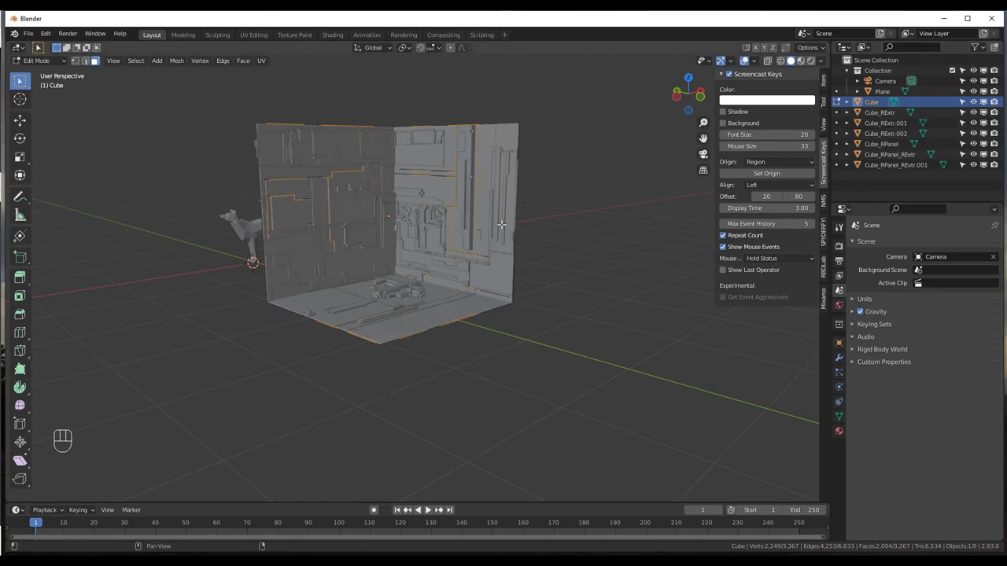
scroll(501, 225, "up", 2)
key("Tab")
scroll(356, 196, "up", 1)
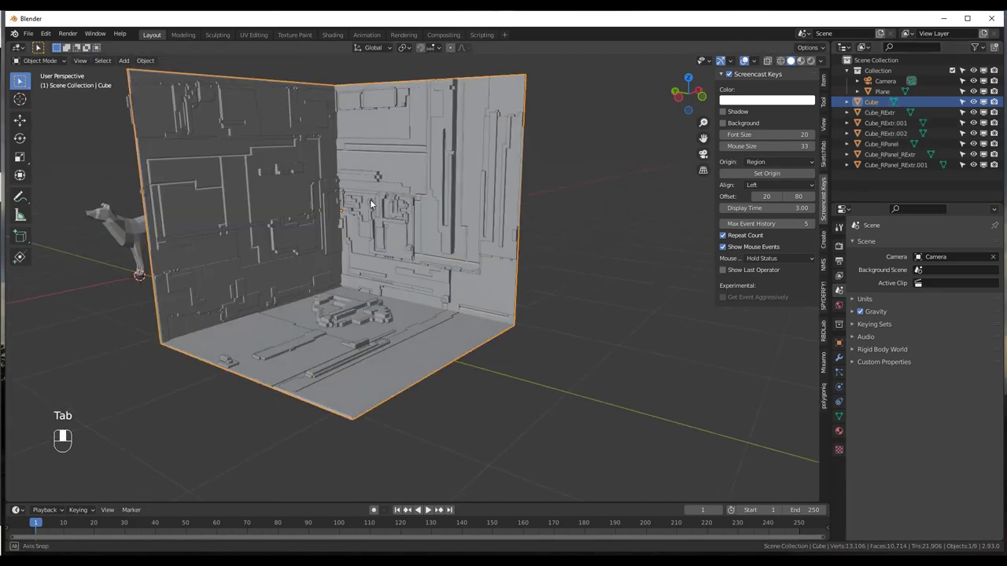
middle_click_drag(371, 205, 430, 209, "shift")
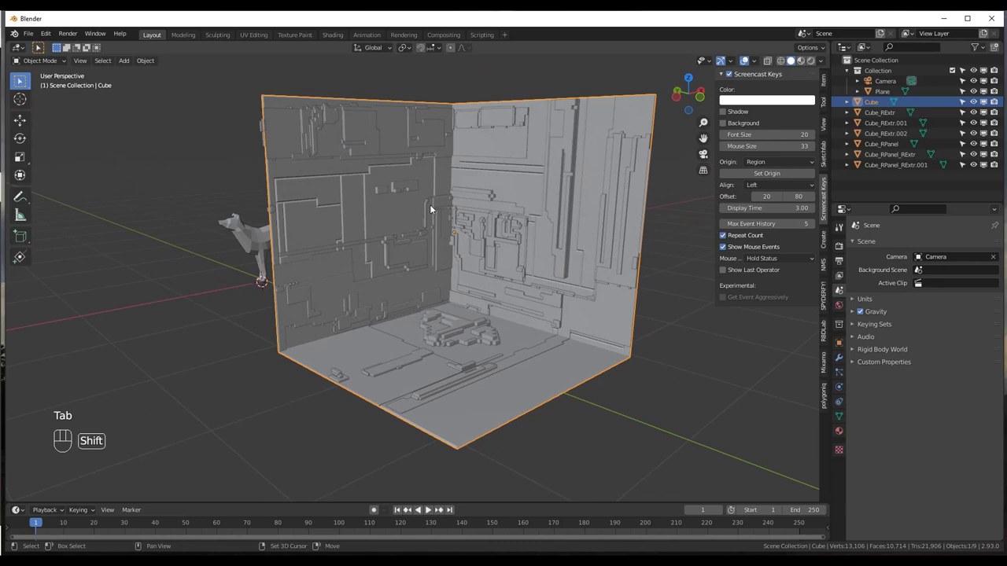
- Add Random Tubes to the Cube's selected faces with amount 42, length 18 and curve depth 0.011
key("shift+q")
left_click(412, 235)
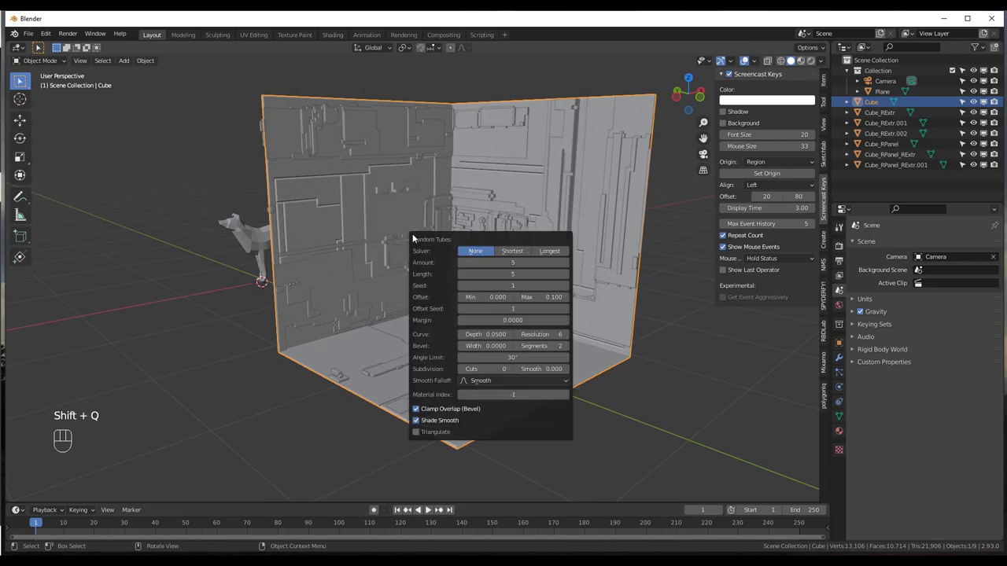
left_click_drag(471, 243, 778, 233)
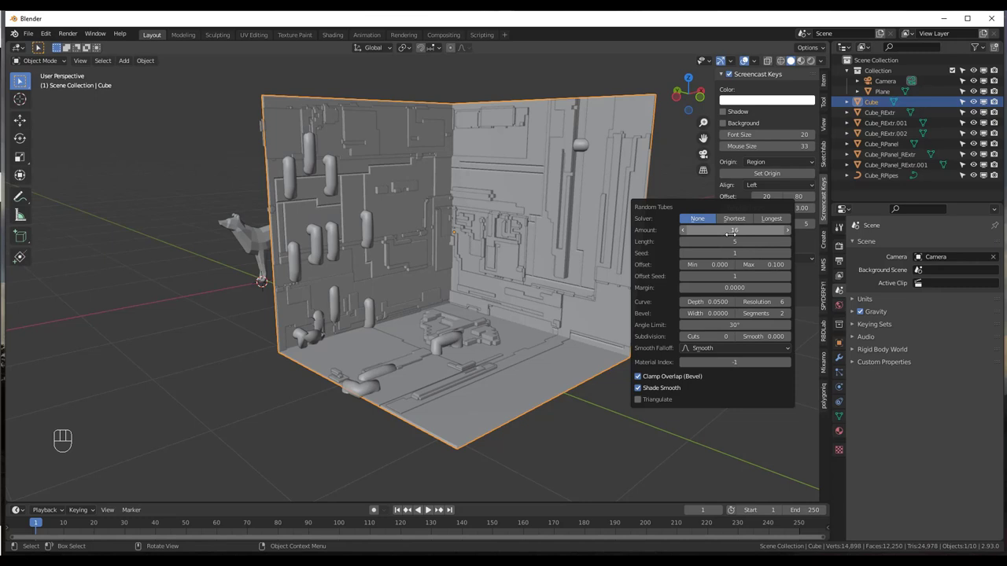
mouse_move(733, 241)
left_mouse_down()
mouse_move(799, 242)
mouse_move(746, 230)
mouse_move(787, 230)
mouse_move(739, 242)
left_mouse_up()
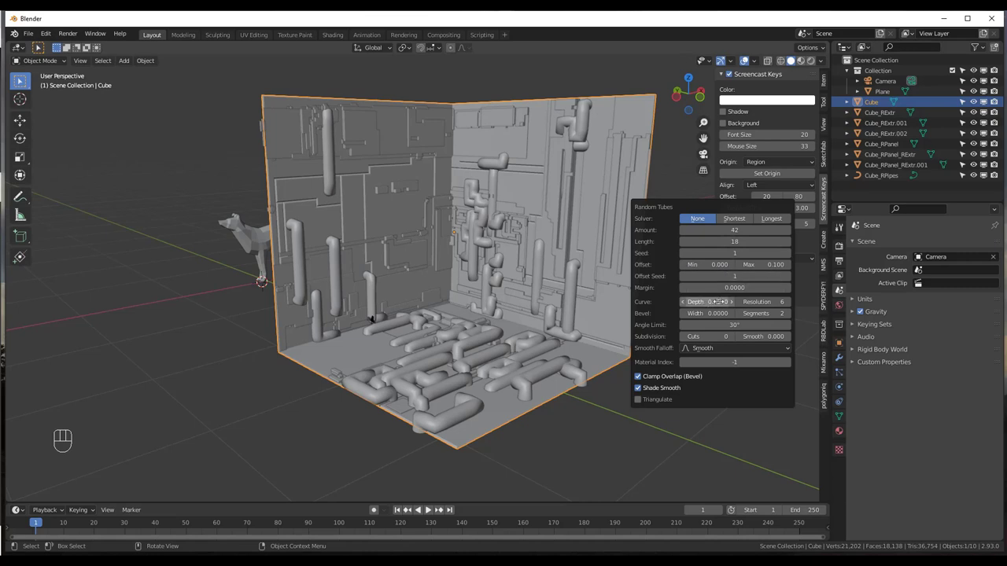
left_click_drag(708, 302, 682, 301)
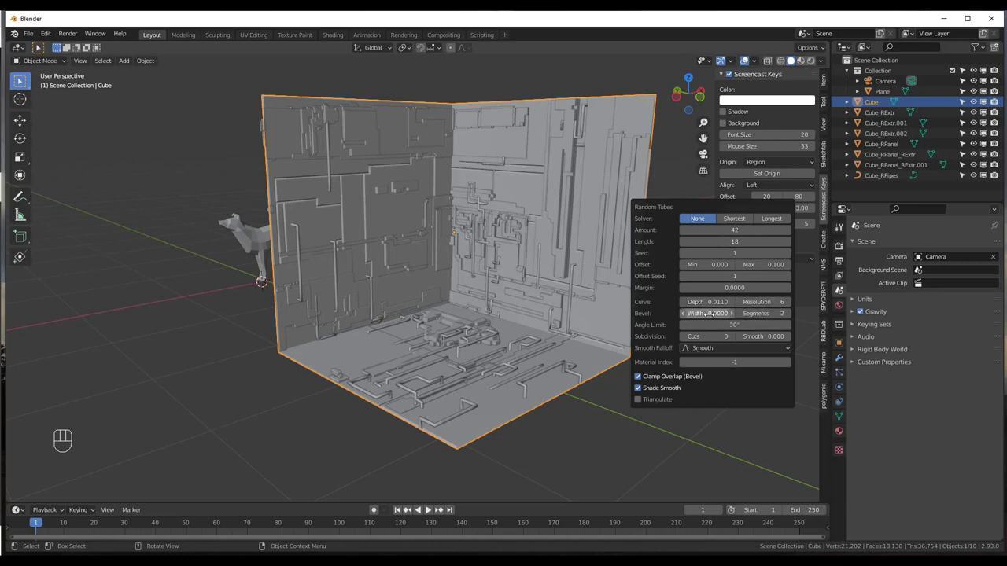
- Try a different bevel width for the Random Tubes and set it back to 0
left_click_drag(708, 313, 725, 313)
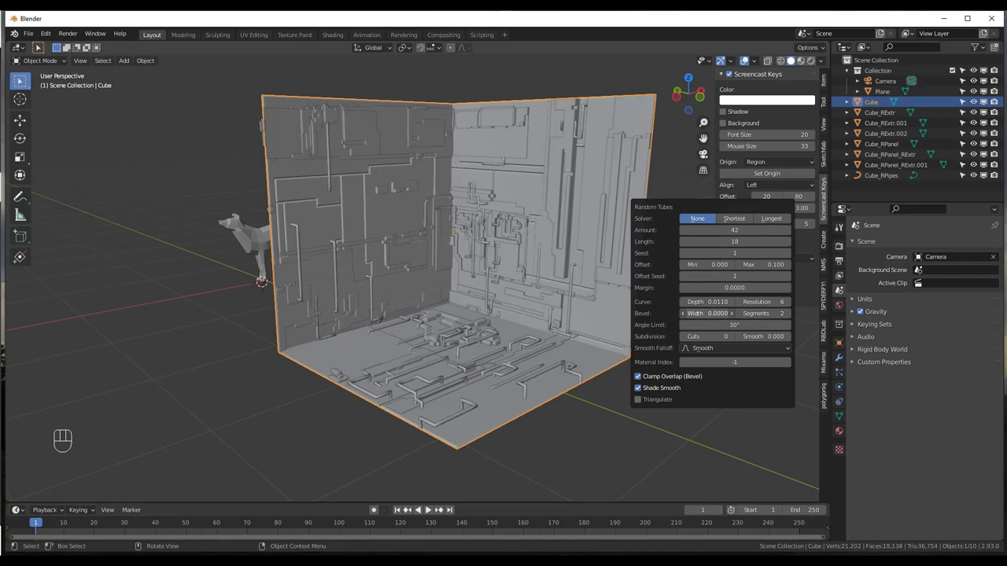
left_click_drag(713, 313, 707, 313)
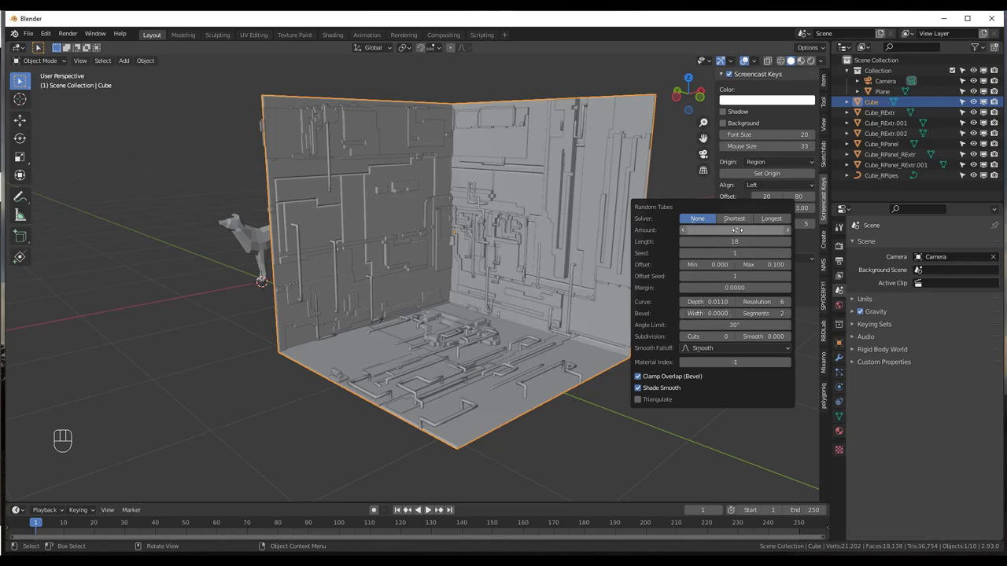
- Try a tube amount of 51, set the Random Tubes seed to 18, and reduce the amount to 25
left_click_drag(737, 229, 736, 230)
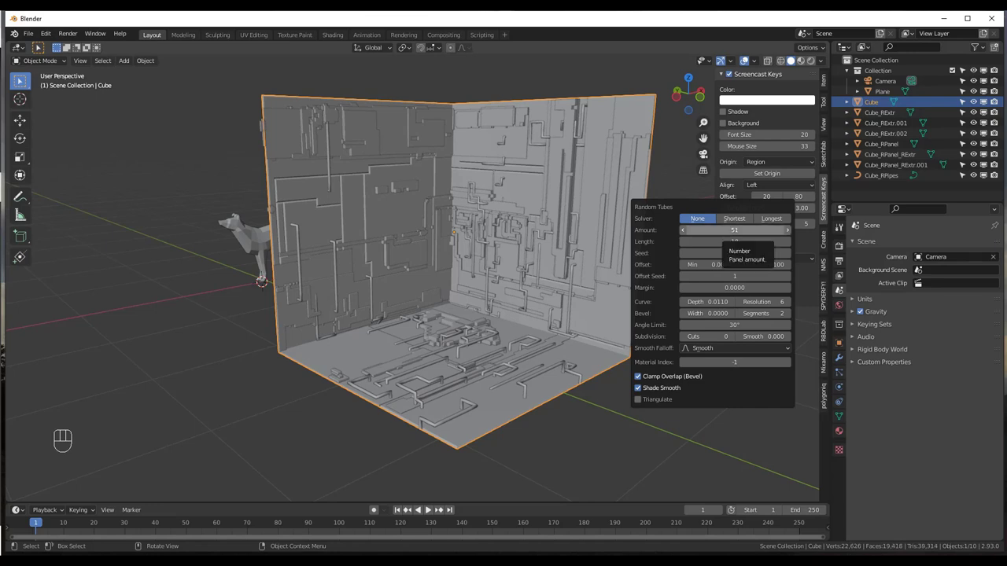
mouse_move(730, 252)
left_mouse_down()
mouse_move(761, 252)
mouse_move(742, 253)
left_mouse_up()
left_click(742, 231)
type("2")
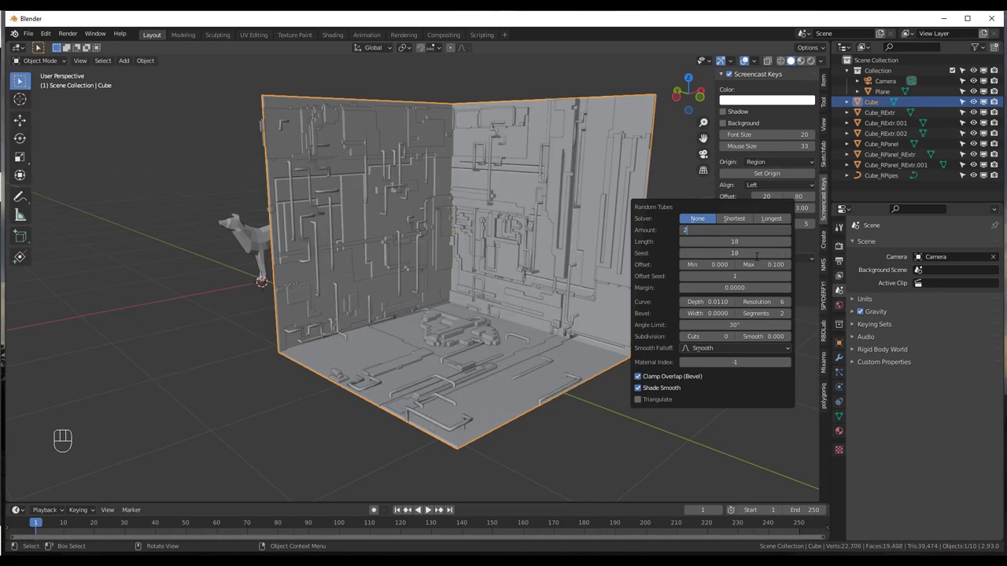
type("5")
key("Return")
- Enter 64 as the Random Tubes seed and adjust the seed further for another tube layout
left_click(756, 253)
type("64")
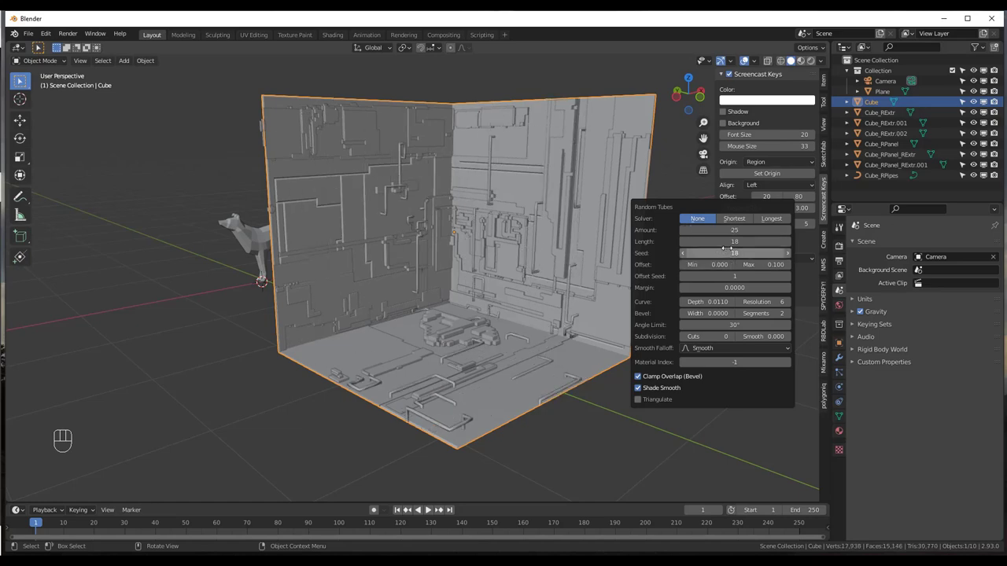
key("Return")
left_click_drag(755, 252, 780, 241)
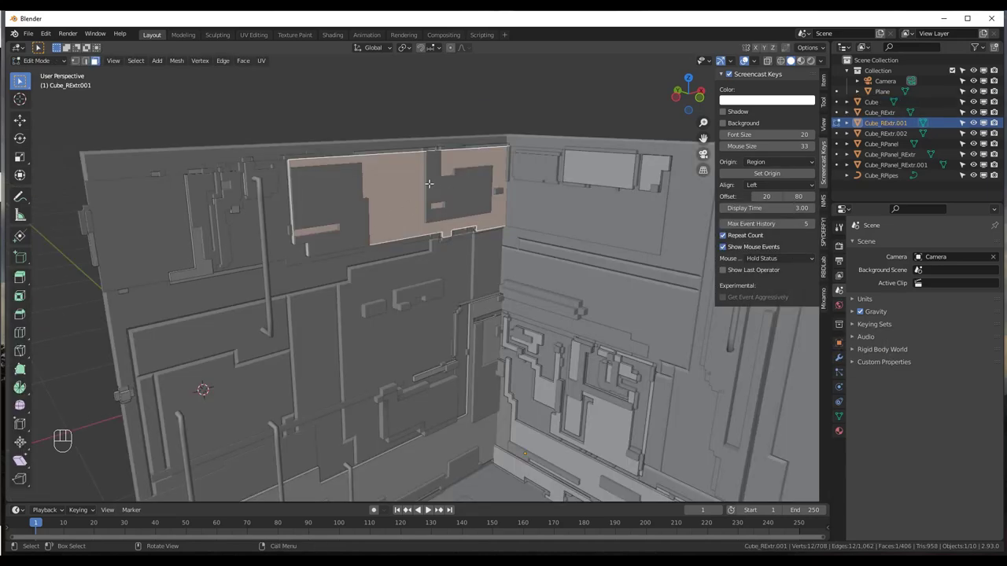
- In the Cube_RExtr.002 mesh, select the two large upper panel faces, the adjoining small triangle and a panel face on the neighbouring wall
key("Tab")
left_click(454, 197)
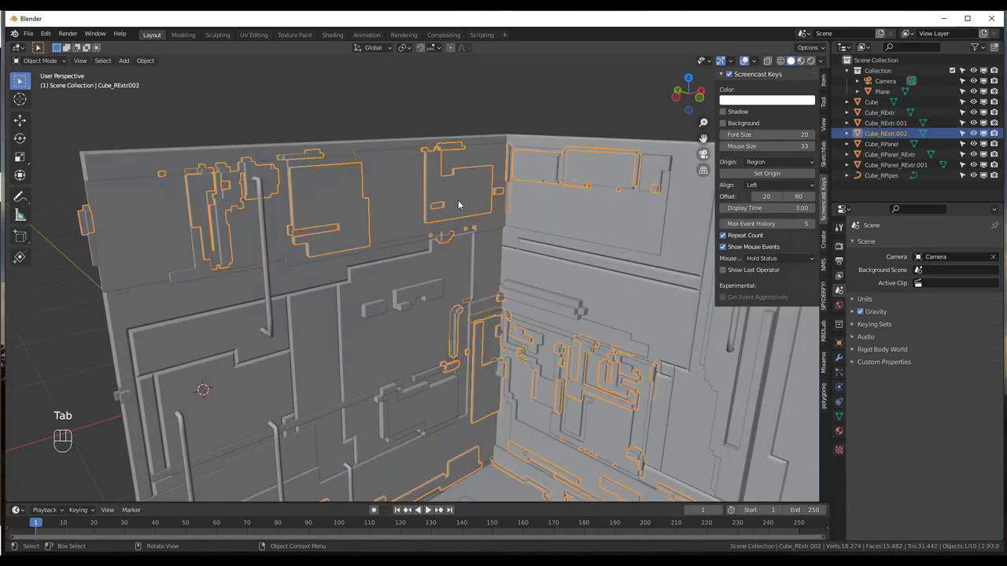
key("Tab")
middle_click_drag(473, 199, 390, 200)
left_click(377, 196)
left_click(521, 195)
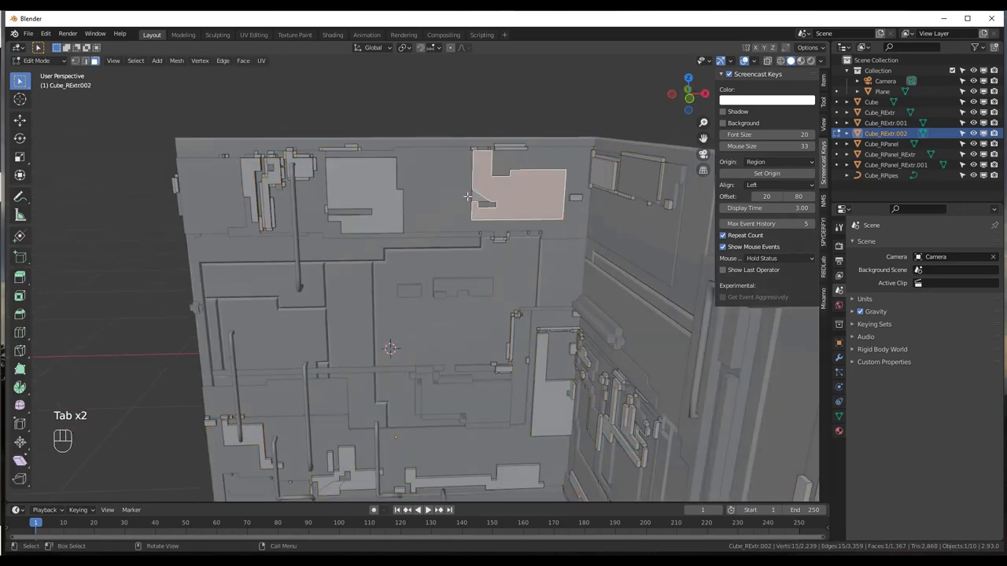
middle_click_drag(521, 196, 376, 191)
left_click(375, 191, "shift")
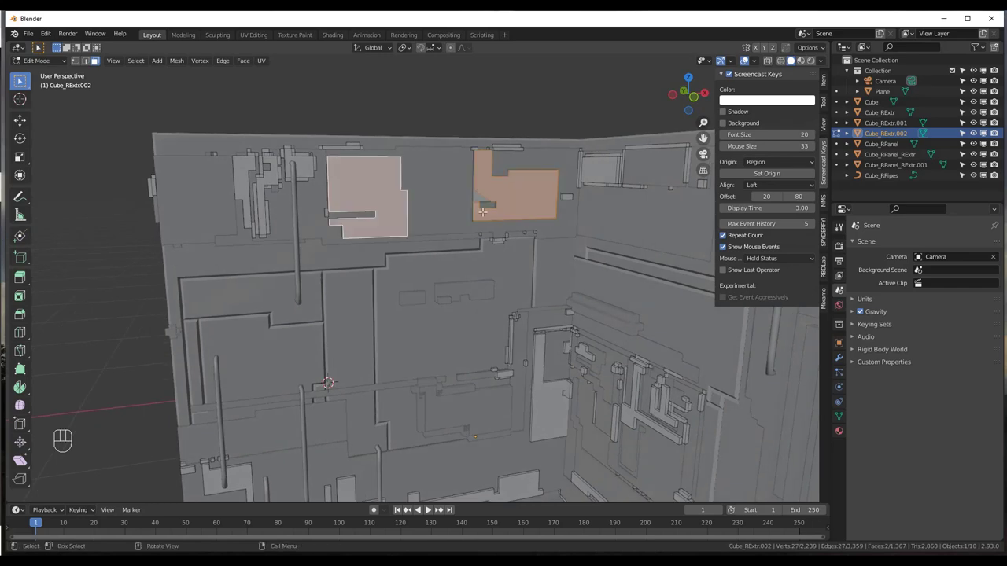
left_click(597, 175, "shift")
scroll(594, 170, "up", 3)
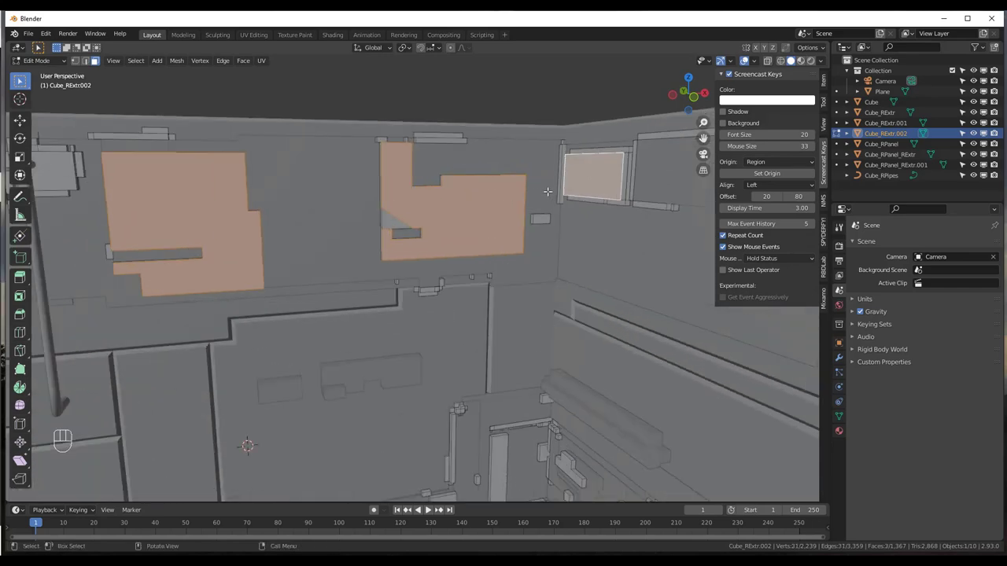
middle_click_drag(548, 192, 528, 219)
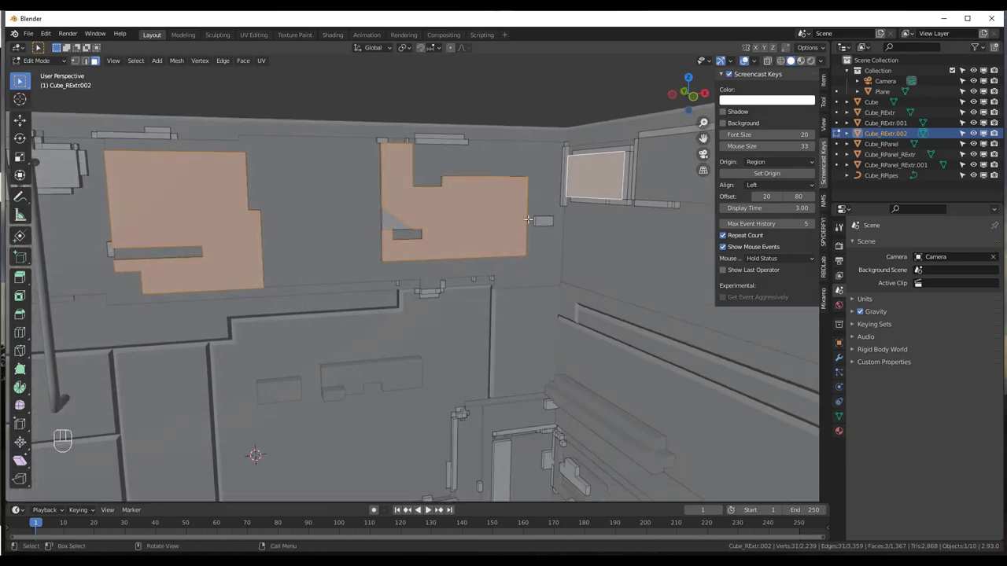
left_click(415, 223, "shift")
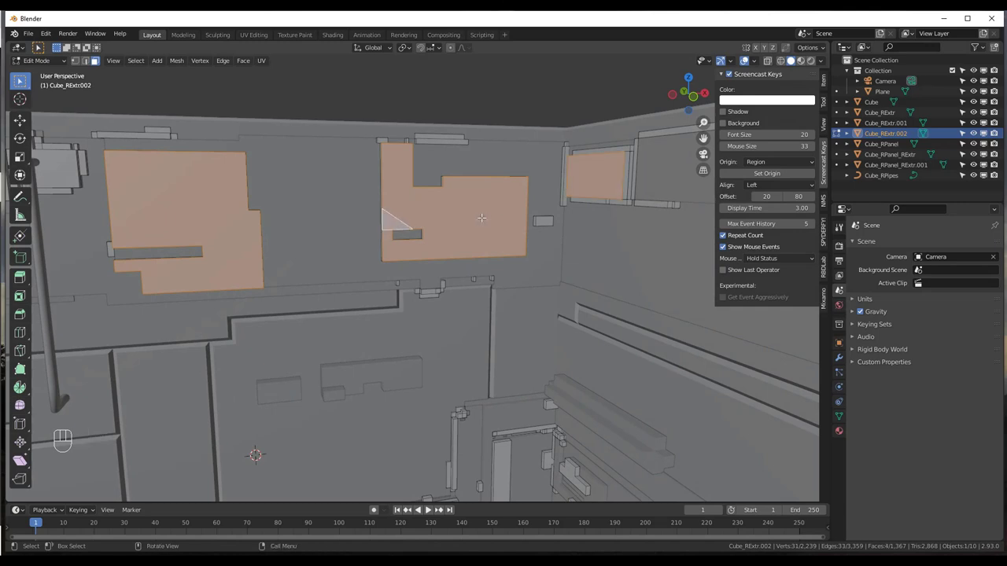
- Quad Slice the selected panel faces in the Tangent direction, trying tangent 2 and returning to tangent 1
key("shift+q")
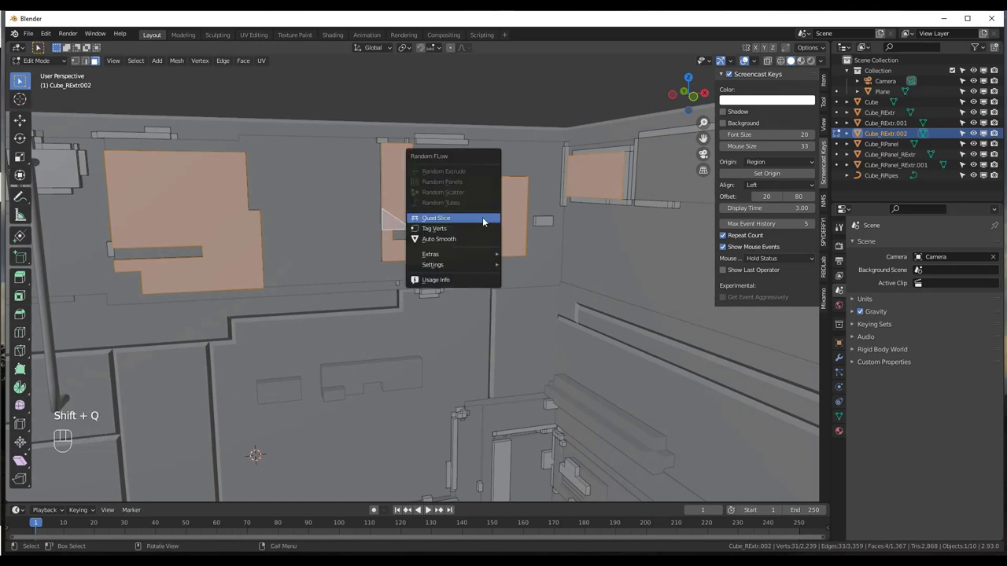
left_click(481, 221)
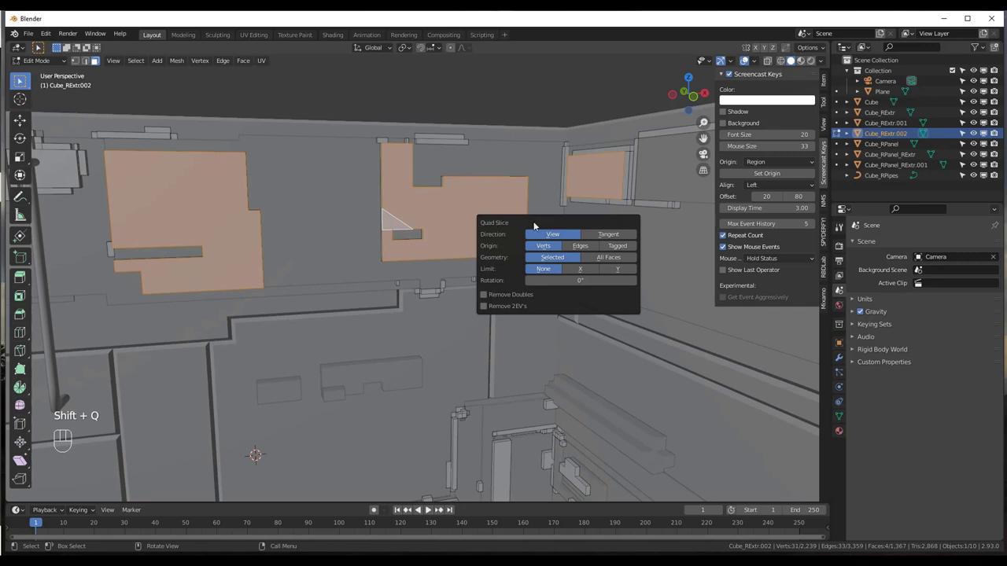
left_click_drag(534, 226, 591, 276)
left_click(654, 283)
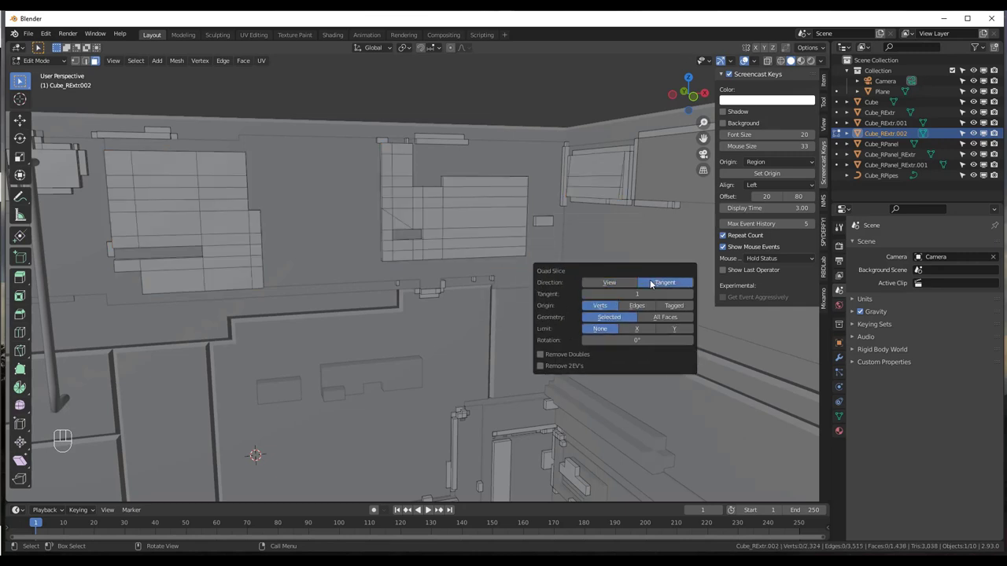
left_click(690, 293)
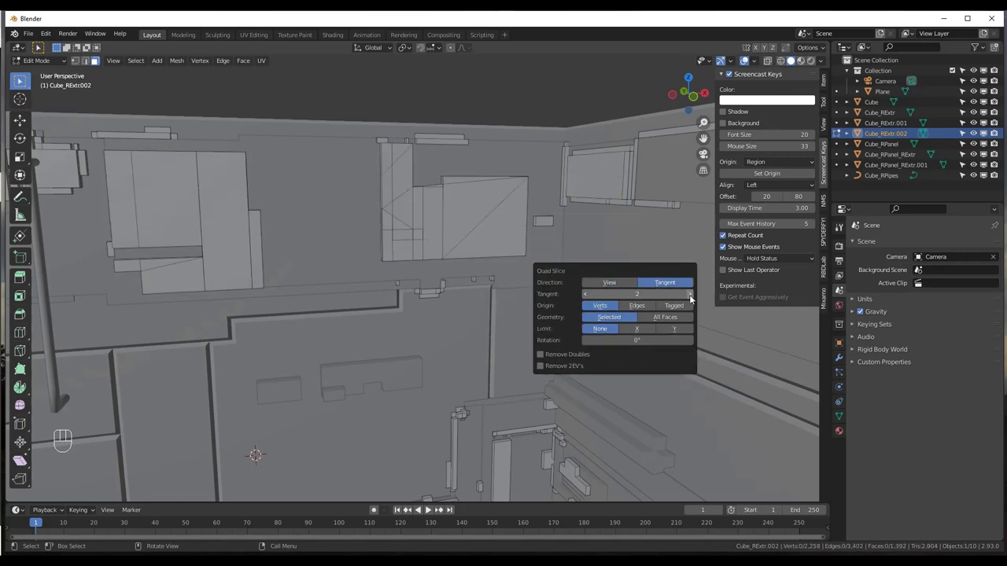
left_click(586, 294)
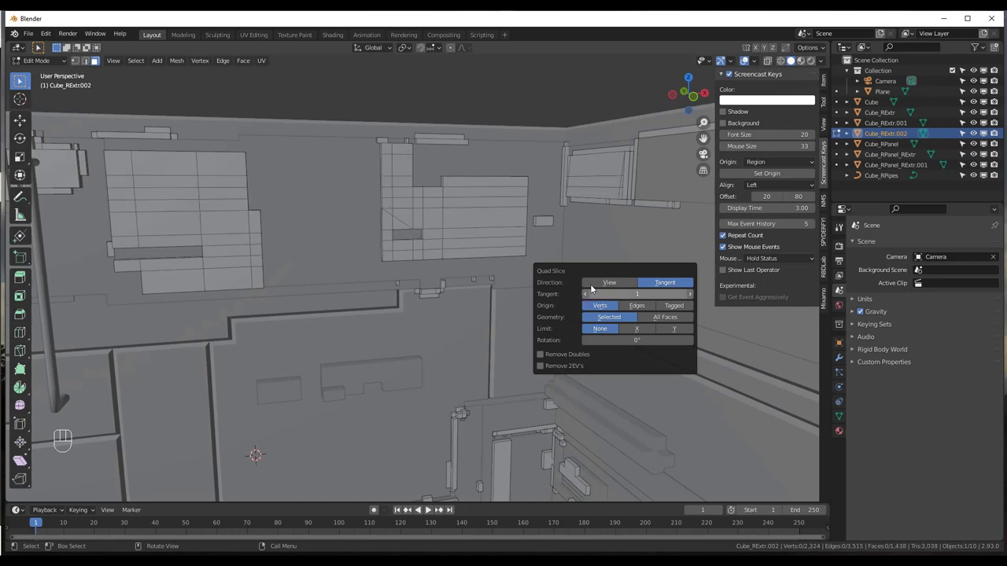
- Try a different Quad Slice rotation and set it back to 0°
left_click_drag(637, 340, 683, 339)
left_click(634, 340)
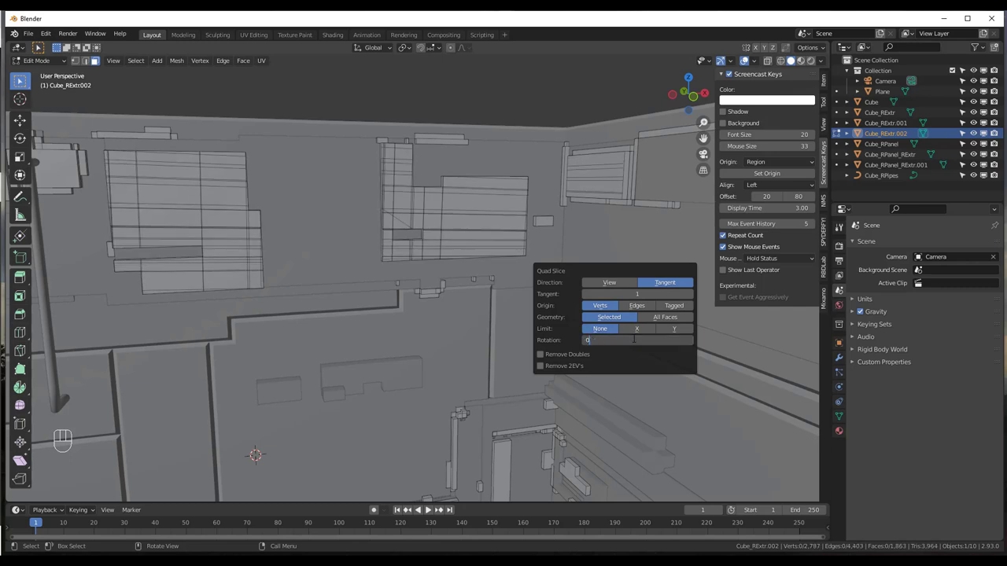
type("0")
key("Tab")
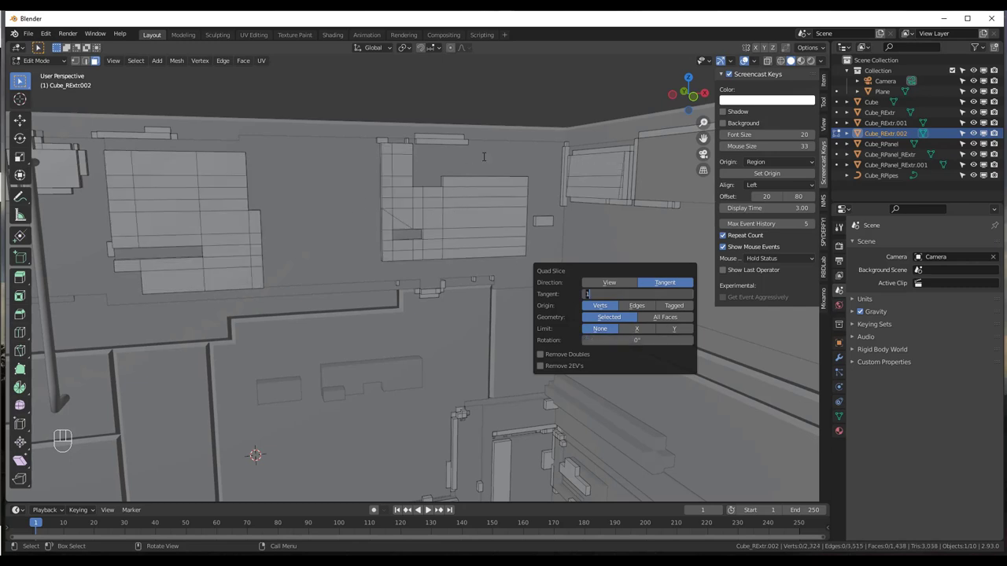
key("Return")
- Select a cluster of sliced faces in the middle of each large upper panel and return to Object Mode
left_click(169, 206)
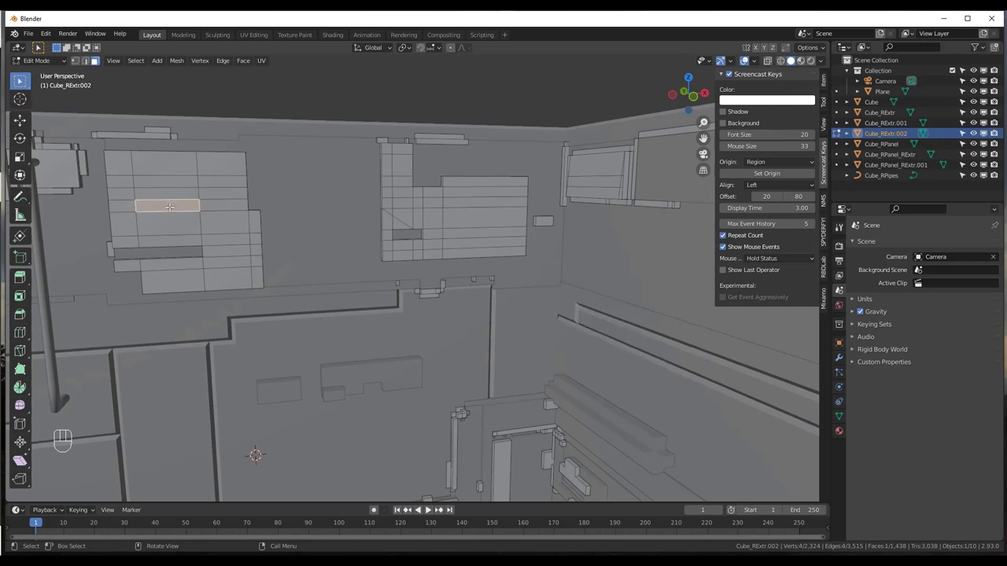
left_click(212, 206, "shift")
left_click(193, 225, "shift")
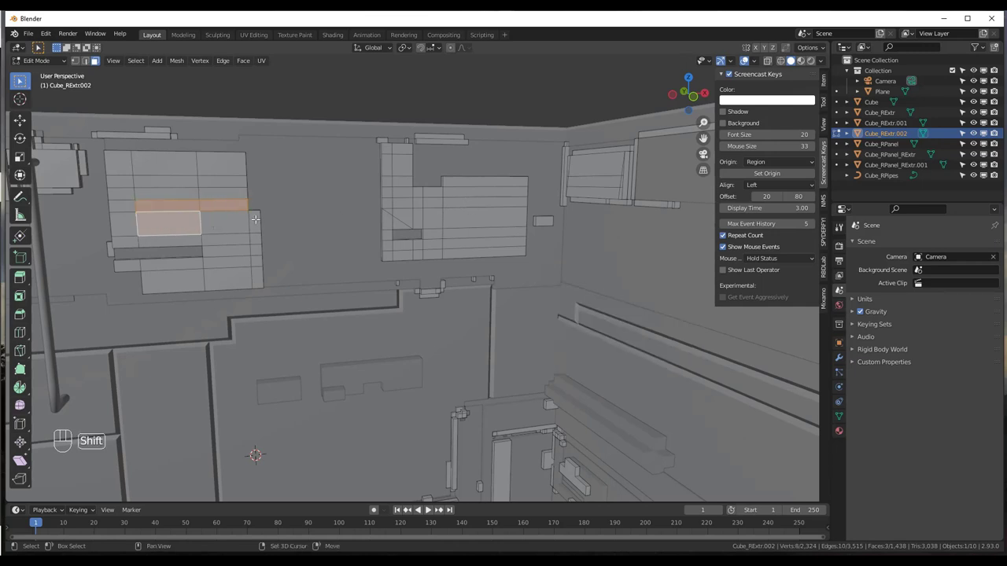
left_click(255, 220, "shift")
left_click(225, 222, "shift")
left_click(226, 241, "shift")
left_click(254, 239, "shift")
left_click(402, 205, "shift")
mouse_move(389, 203)
left_mouse_down("shift")
mouse_move(460, 207)
mouse_move(519, 253)
left_mouse_up("shift")
middle_click_drag(520, 254, 431, 247)
key("Tab")
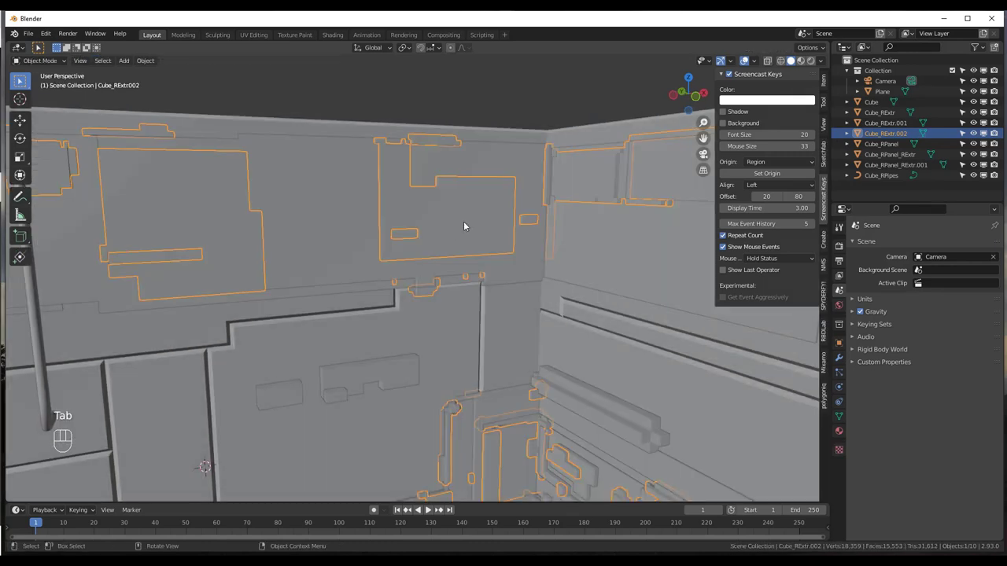
- Run Random Extrude on the selected faces of Cube_RExtr.002 with loops 1 and 2 enabled
key("shift+q")
left_click(472, 220)
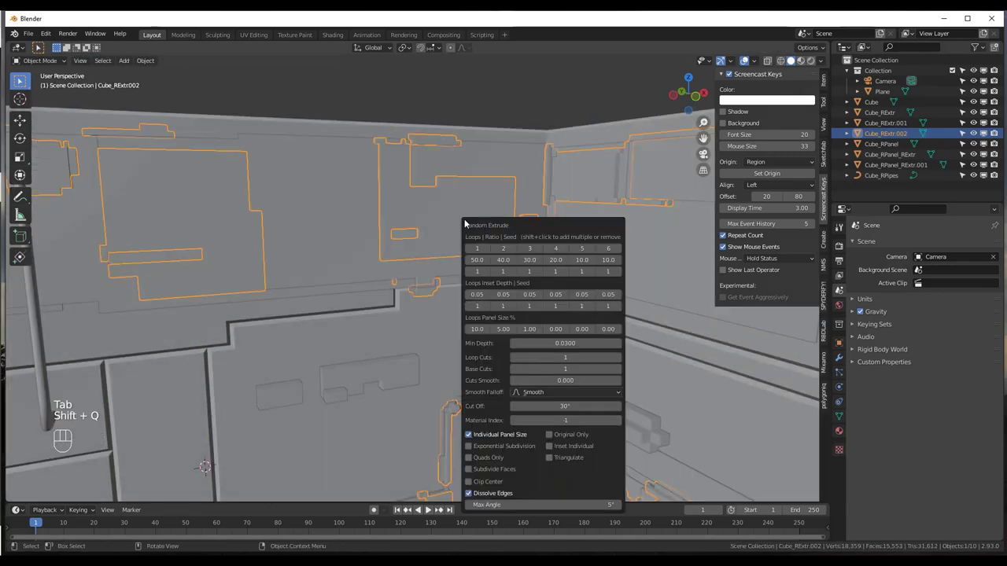
left_click(475, 249)
left_click(504, 250, "shift")
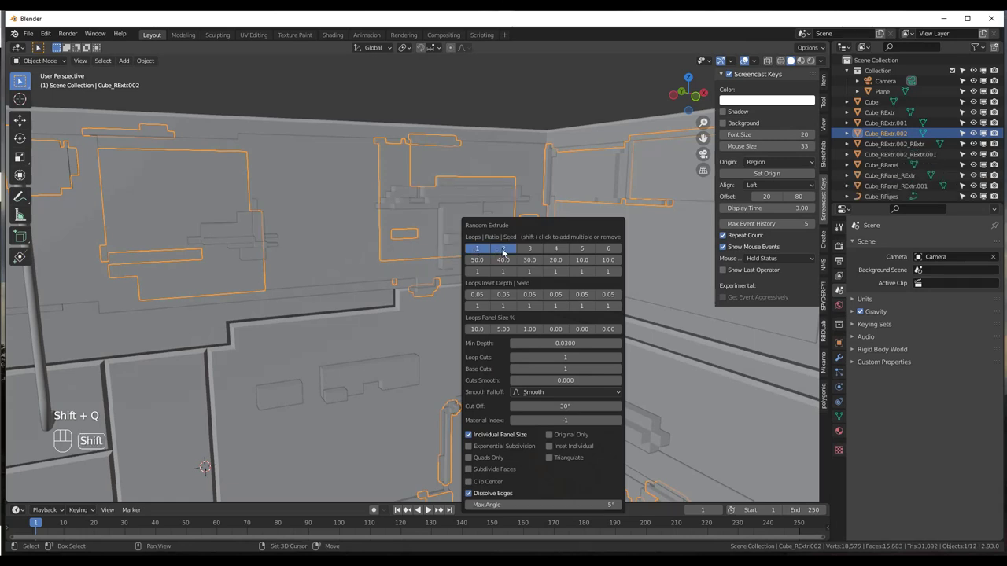
- Vary the seeds of Random Extrude loops 1 and 2 and adjust the first loop's panel size
left_click_drag(502, 271, 526, 271)
left_click_drag(477, 271, 508, 272)
left_click_drag(477, 329, 456, 330)
left_click(477, 271)
scroll(479, 228, "up", 5)
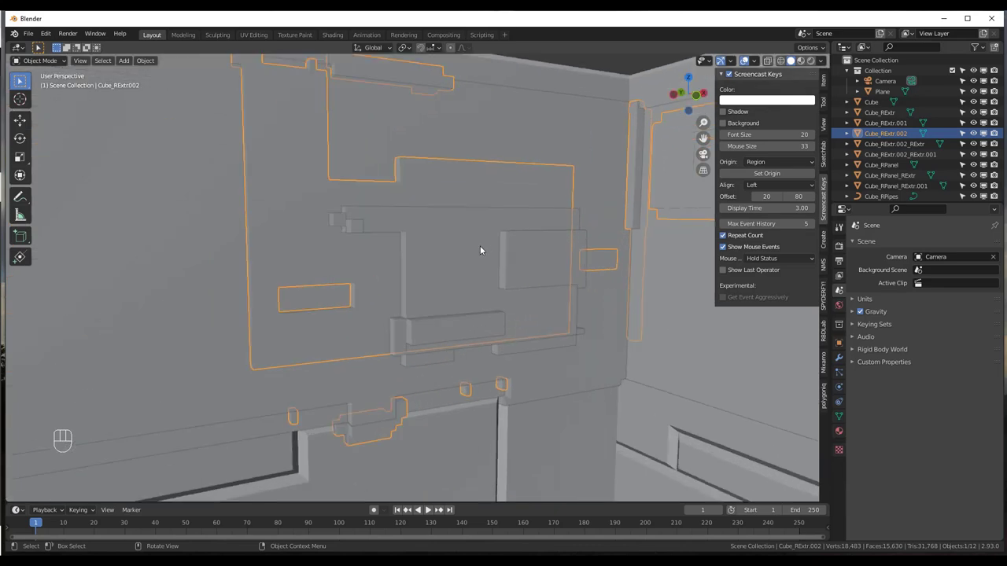
scroll(464, 246, "down", 7)
middle_click_drag(408, 256, 389, 261)
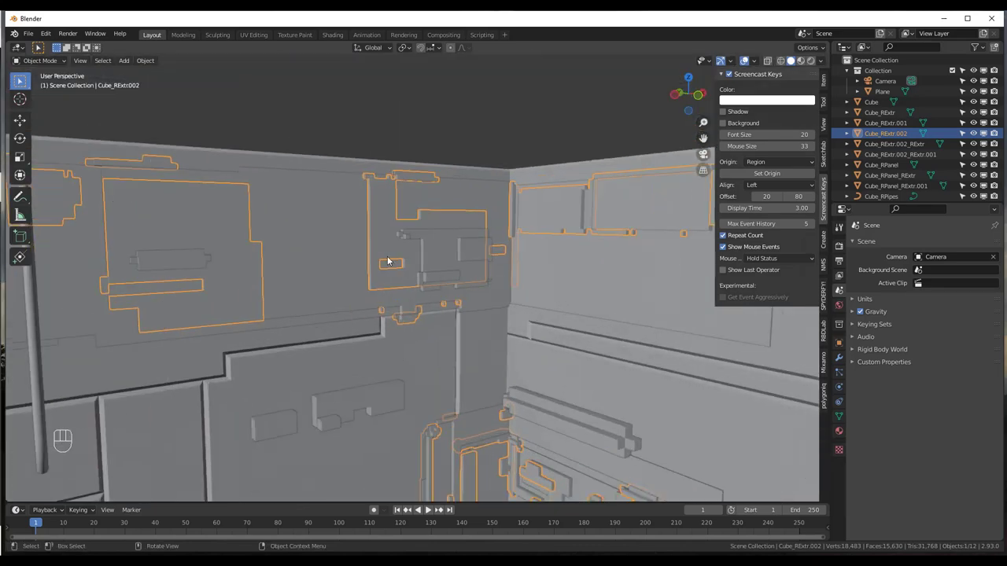
- Add Random Tubes to the selected faces of Cube_RExtr.002, using only a few tubes
key("shift+q")
left_click(362, 288)
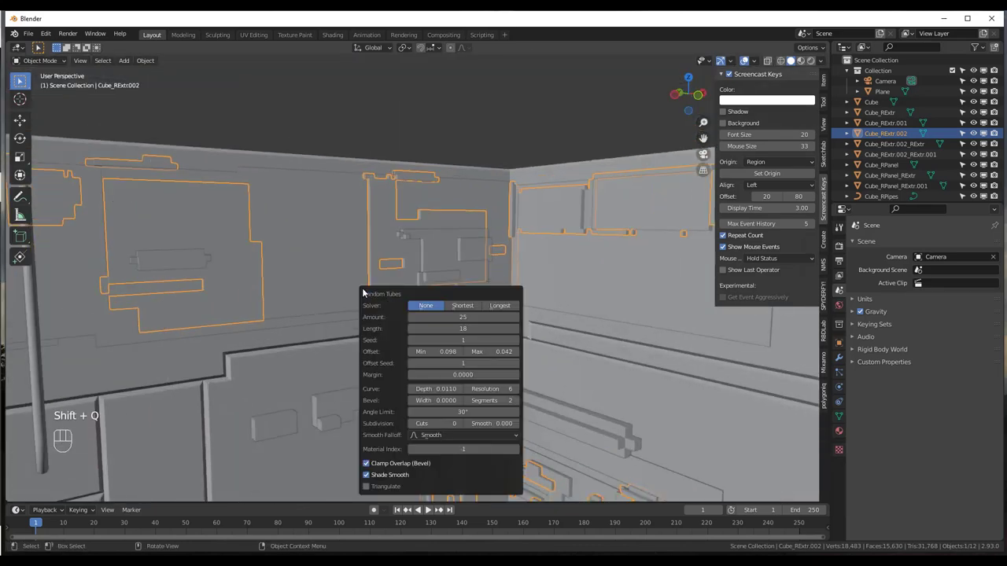
left_click_drag(459, 293, 543, 308)
left_click(626, 308)
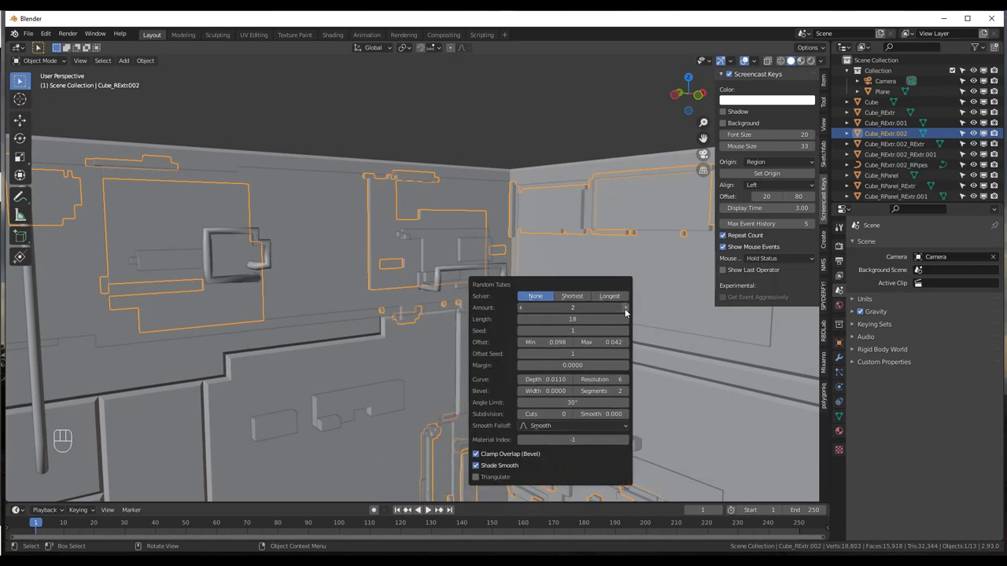
left_click(626, 309)
- Refine the Random Tubes length, offset, curve depth, resolution, bevel segments, angle limit and amount for the small panel tubes
left_click_drag(582, 320, 622, 330)
left_click_drag(550, 342, 527, 342)
left_click_drag(551, 379, 539, 380)
left_click_drag(602, 379, 586, 379)
left_click_drag(602, 391, 590, 390)
left_click_drag(578, 403, 574, 403)
left_click_drag(572, 308, 606, 330)
- Deselect everything and examine the detailed room's walls and floor from farther out
key("Tab")
scroll(447, 254, "down", 1)
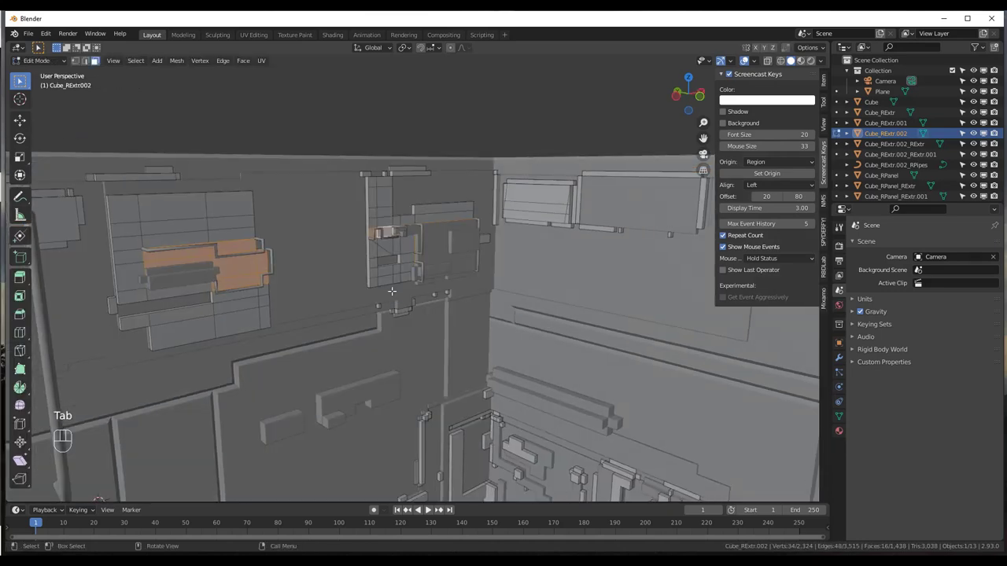
key("Tab")
scroll(448, 254, "down", 5)
scroll(447, 254, "down", 4)
middle_click_drag(447, 255, 472, 287)
scroll(472, 287, "up", 5)
left_click(722, 358)
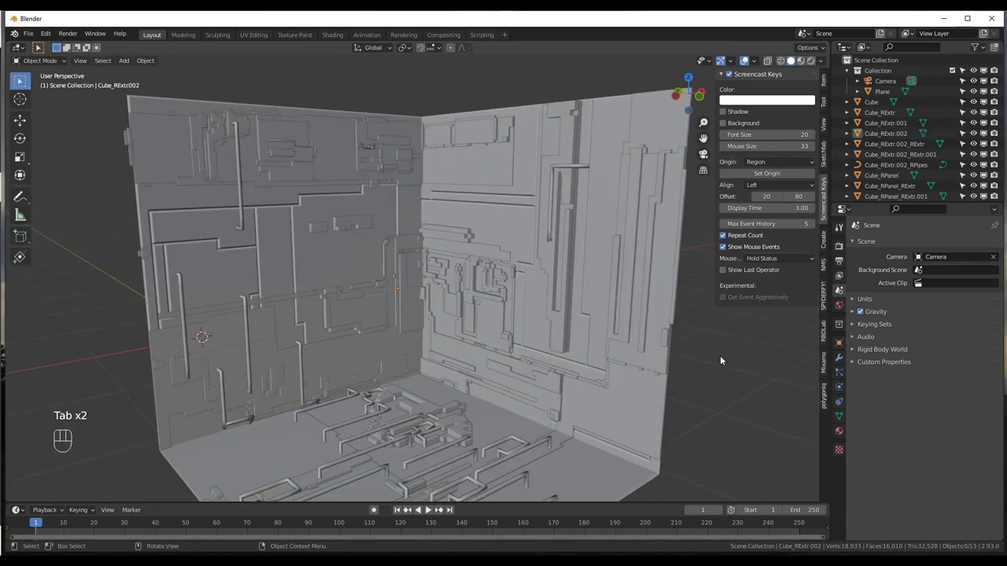
scroll(510, 319, "down", 3)
scroll(510, 320, "up", 4)
scroll(511, 322, "down", 2)
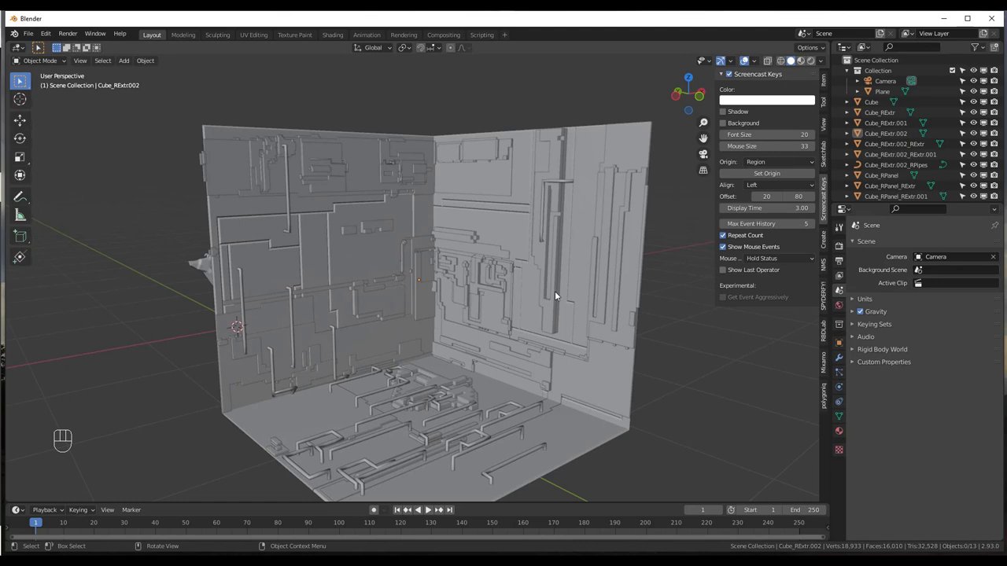
middle_click_drag(528, 307, 534, 307)
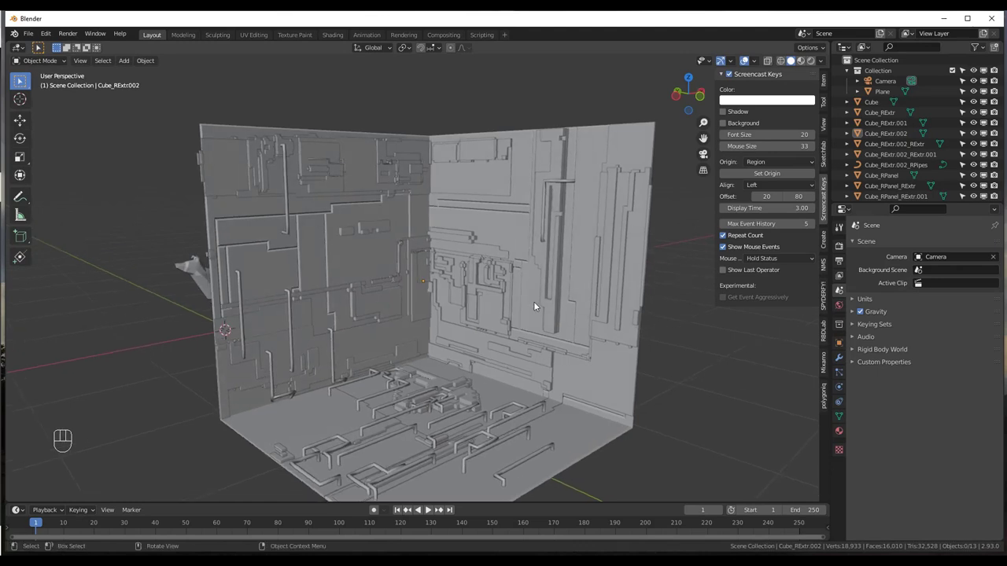
- Select the Cube_RPipes tubes object spanning the walls and floor
left_click(398, 170)
left_click(560, 187)
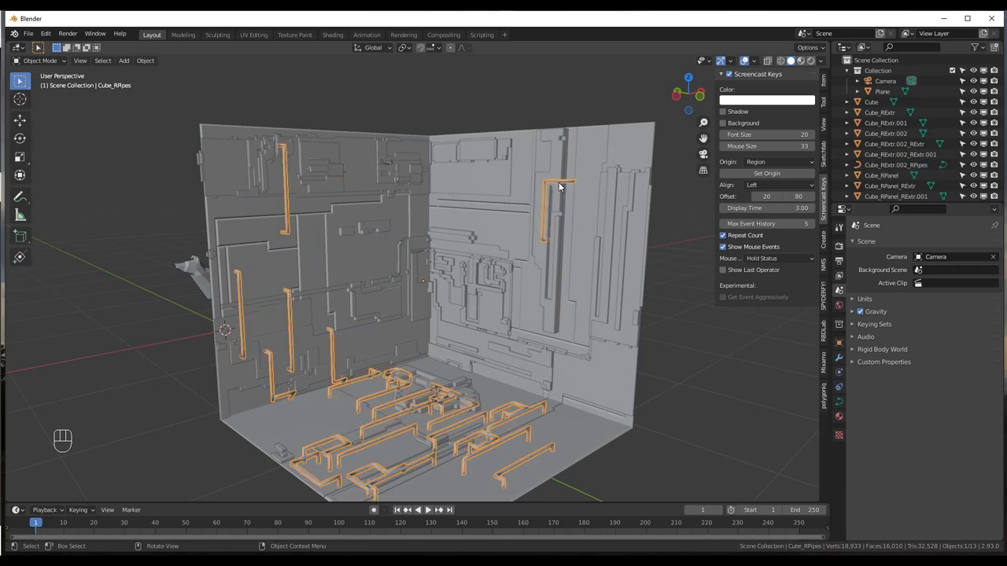